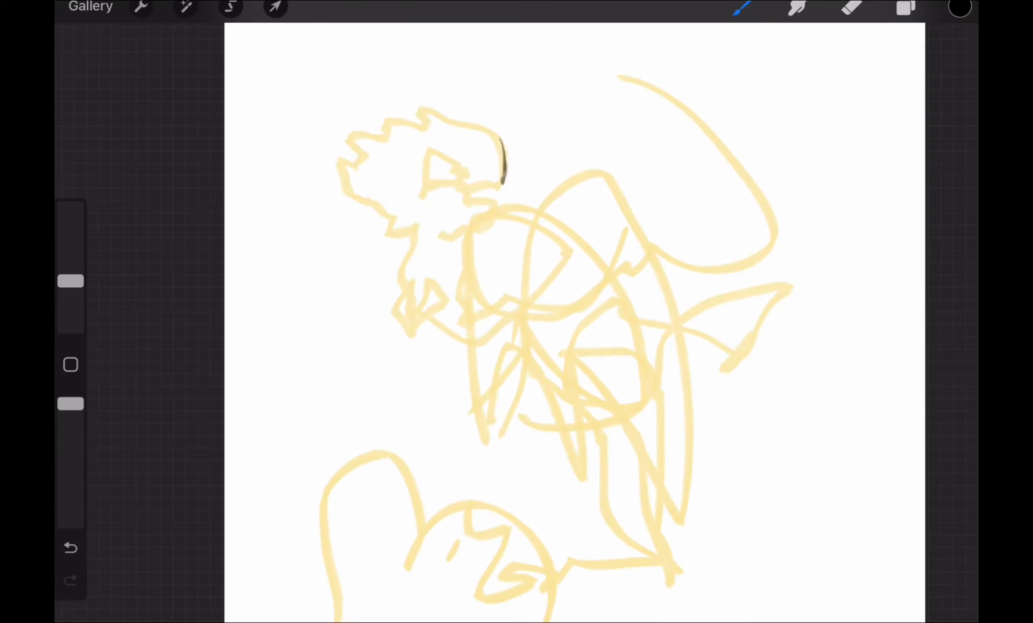
Step: Undo the stray stroke, switch to a larger Sketching 6B Pencil, and start inking the spiky head
{"action": "left_click", "coordinate": [71, 547]}
{"action": "left_click", "coordinate": [741, 9]}
{"action": "scroll", "coordinate": [638, 347], "scroll_direction": "down", "scroll_amount": 5}
{"action": "left_click", "coordinate": [638, 231]}
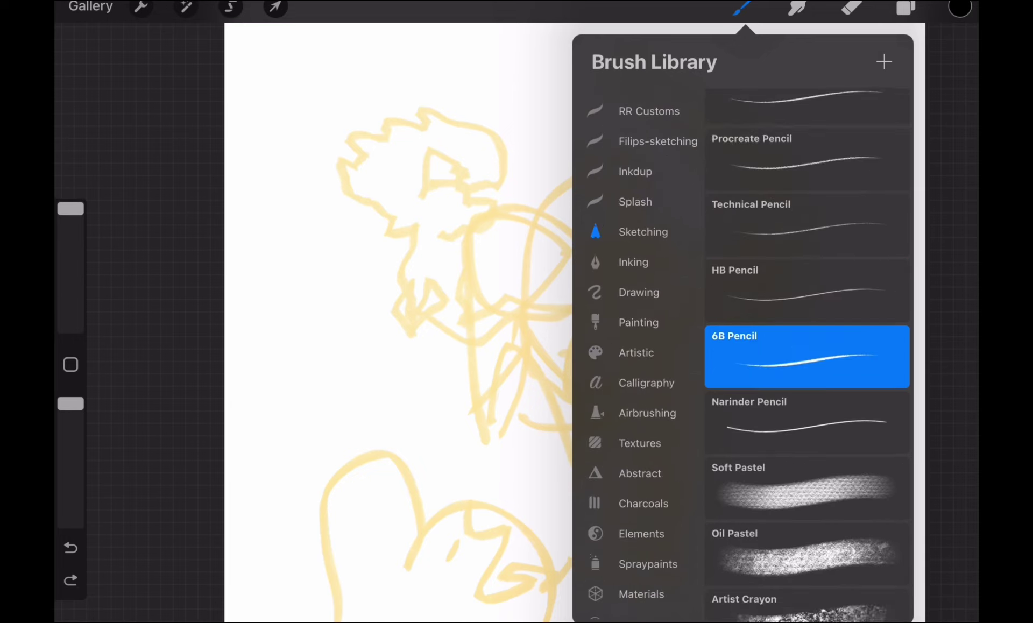
{"action": "left_click", "coordinate": [404, 323]}
{"action": "left_click_drag", "start_coordinate": [71, 281], "coordinate": [70, 243]}
{"action": "left_click_drag", "start_coordinate": [498, 135], "coordinate": [501, 174]}
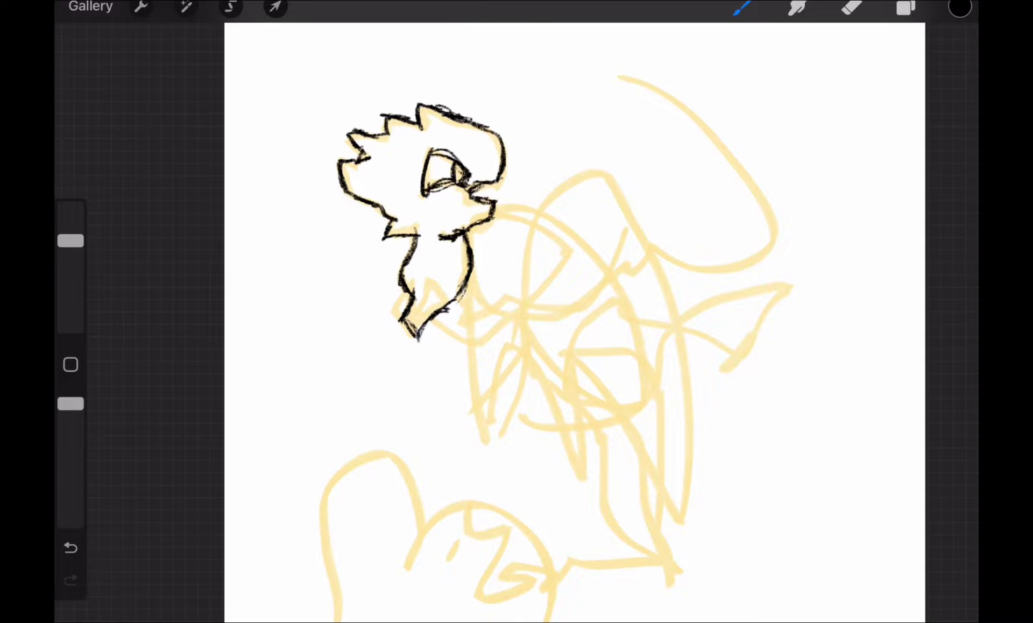
{"action": "scroll", "coordinate": [575, 323], "scroll_direction": "down", "scroll_amount": 3}
{"action": "scroll", "coordinate": [404, 444], "scroll_direction": "up", "scroll_amount": 5}
{"action": "mouse_move", "coordinate": [305, 444]}
{"action": "left_mouse_down"}
{"action": "mouse_move", "coordinate": [408, 279]}
{"action": "mouse_move", "coordinate": [577, 419]}
{"action": "mouse_move", "coordinate": [456, 485]}
{"action": "left_mouse_up"}
{"action": "scroll", "coordinate": [484, 323], "scroll_direction": "up", "scroll_amount": 2}
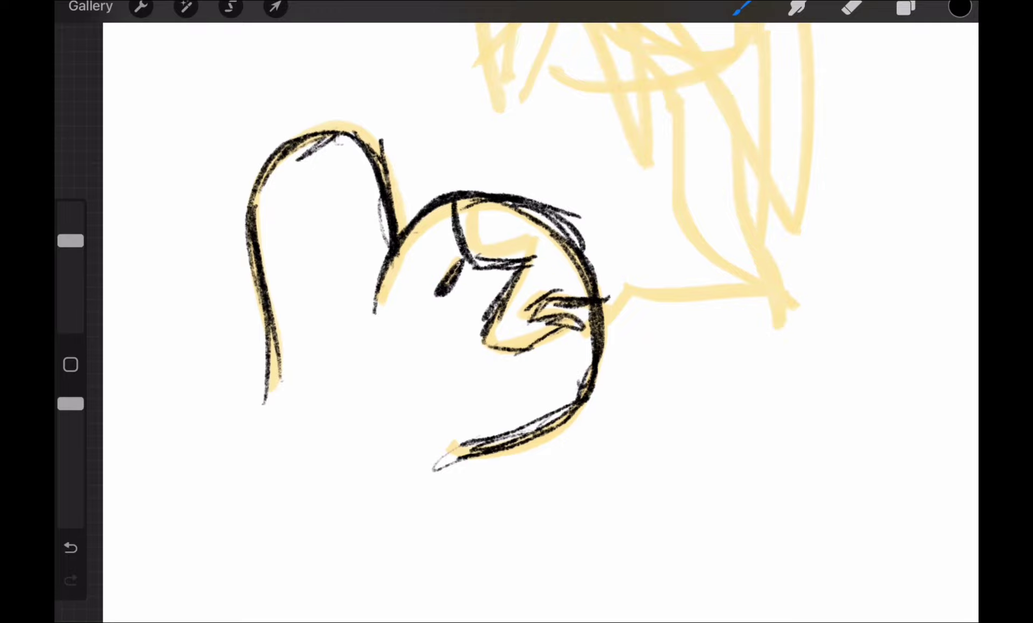
{"action": "scroll", "coordinate": [517, 322], "scroll_direction": "down", "scroll_amount": 5}
{"action": "scroll", "coordinate": [516, 323], "scroll_direction": "up", "scroll_amount": 5}
{"action": "left_click_drag", "start_coordinate": [601, 230], "coordinate": [593, 343]}
{"action": "left_click", "coordinate": [851, 6]}
{"action": "mouse_move", "coordinate": [577, 379]}
{"action": "left_mouse_down"}
{"action": "mouse_move", "coordinate": [553, 330]}
{"action": "mouse_move", "coordinate": [538, 244]}
{"action": "mouse_move", "coordinate": [637, 217]}
{"action": "mouse_move", "coordinate": [613, 355]}
{"action": "left_mouse_up"}
{"action": "left_click_drag", "start_coordinate": [621, 205], "coordinate": [577, 399]}
{"action": "left_click_drag", "start_coordinate": [621, 355], "coordinate": [516, 505]}
{"action": "left_click_drag", "start_coordinate": [324, 359], "coordinate": [368, 448]}
{"action": "left_click_drag", "start_coordinate": [359, 396], "coordinate": [403, 548]}
{"action": "left_click_drag", "start_coordinate": [404, 549], "coordinate": [524, 516]}
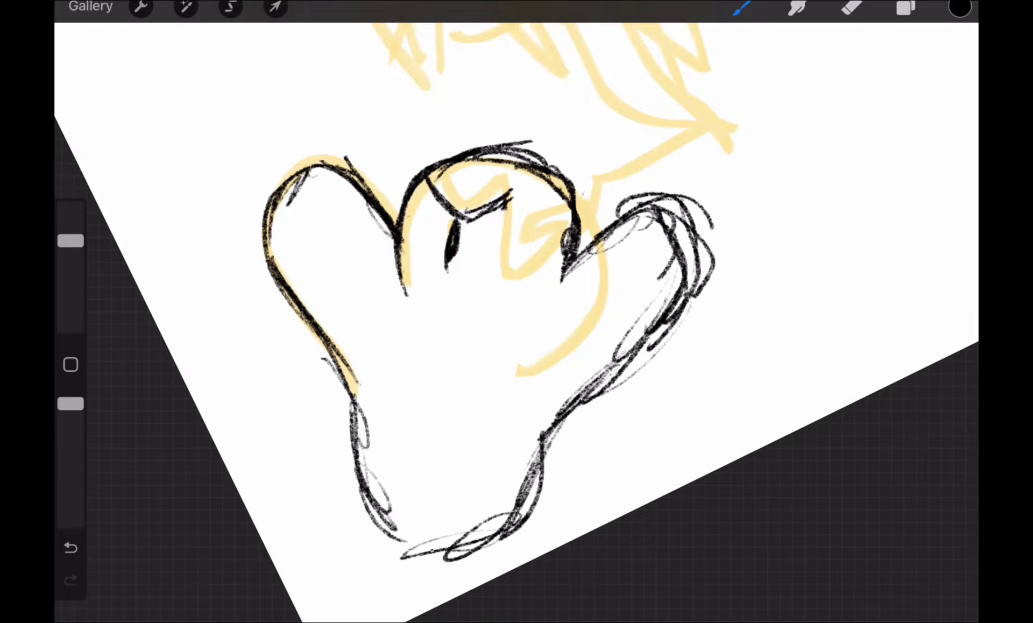
{"action": "scroll", "coordinate": [517, 322], "scroll_direction": "down", "scroll_amount": 5}
{"action": "scroll", "coordinate": [517, 323], "scroll_direction": "up", "scroll_amount": 5}
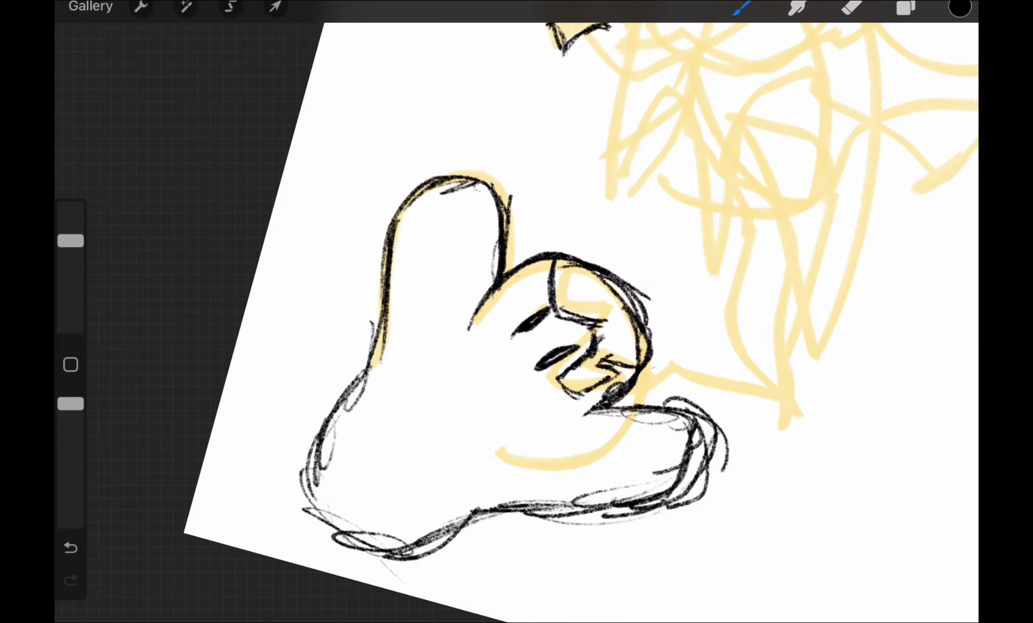
{"action": "scroll", "coordinate": [517, 323], "scroll_direction": "down", "scroll_amount": 3}
{"action": "scroll", "coordinate": [516, 323], "scroll_direction": "down", "scroll_amount": 3}
{"action": "scroll", "coordinate": [517, 323], "scroll_direction": "up", "scroll_amount": 5}
{"action": "scroll", "coordinate": [516, 324], "scroll_direction": "down", "scroll_amount": 5}
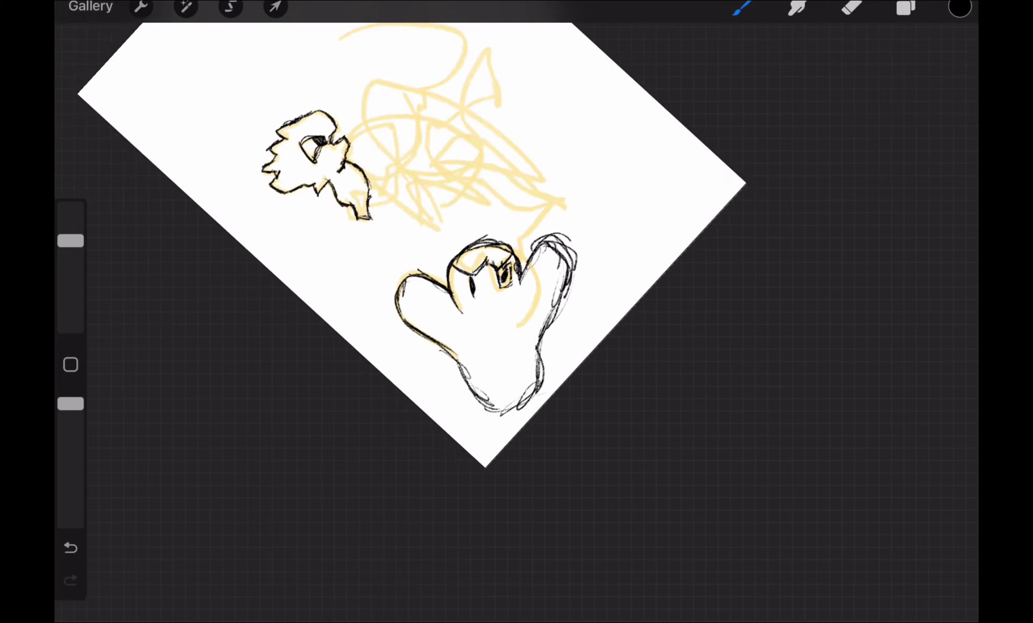
{"action": "key", "text": "ctrl+z"}
{"action": "key", "text": "e"}
{"action": "left_click_drag", "start_coordinate": [488, 242], "coordinate": [461, 222]}
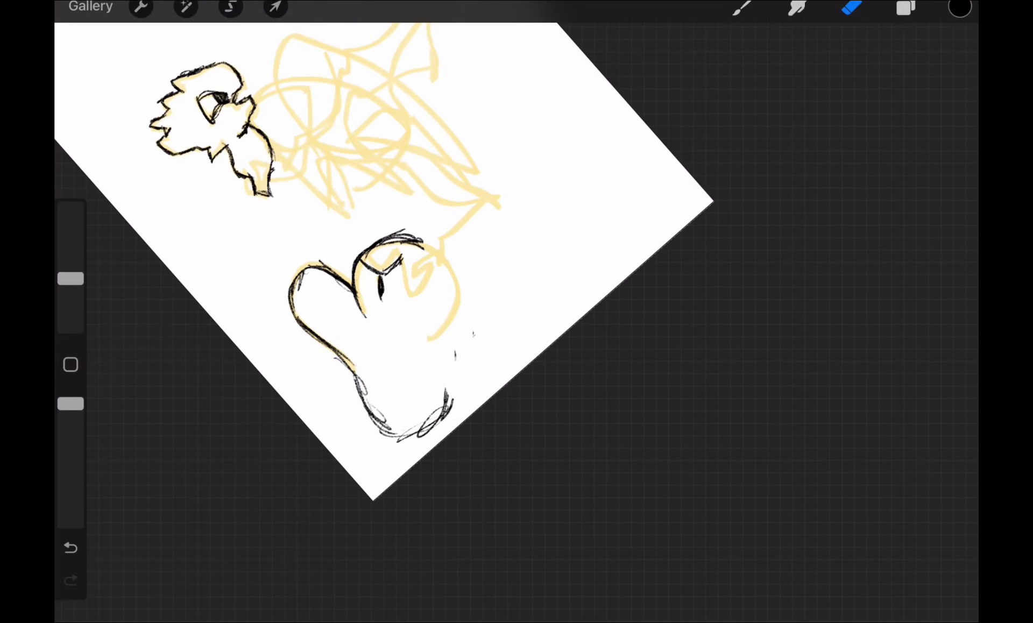
{"action": "left_click_drag", "start_coordinate": [70, 278], "coordinate": [70, 258]}
{"action": "left_click_drag", "start_coordinate": [472, 350], "coordinate": [364, 424]}
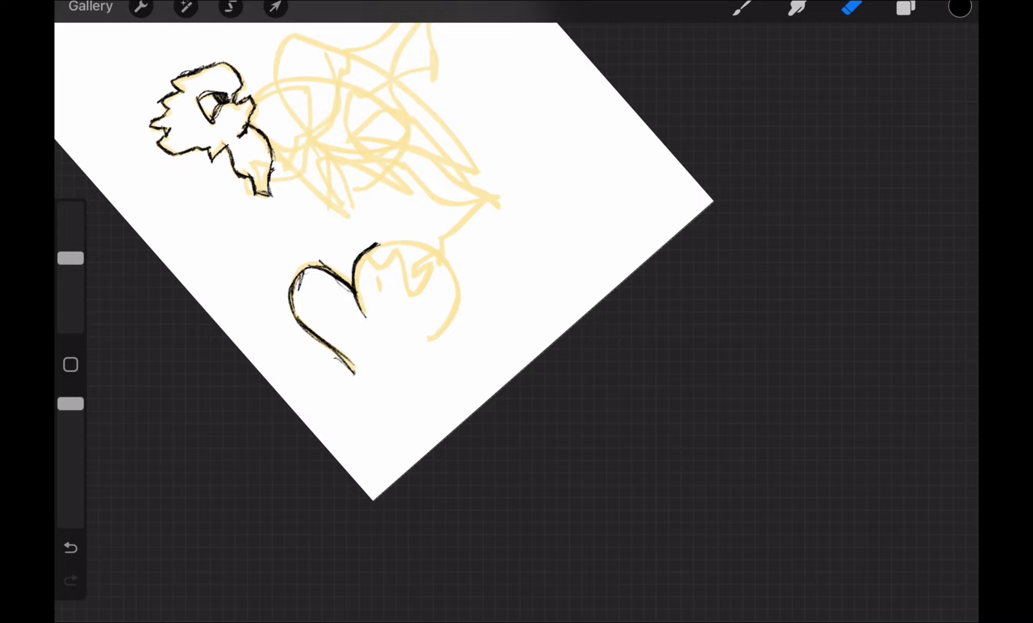
Step: Erase stray lines by the ghost and draw a looped flower above the inked head
{"action": "left_click_drag", "start_coordinate": [334, 348], "coordinate": [338, 274]}
{"action": "scroll", "coordinate": [516, 323], "scroll_direction": "down", "scroll_amount": 2}
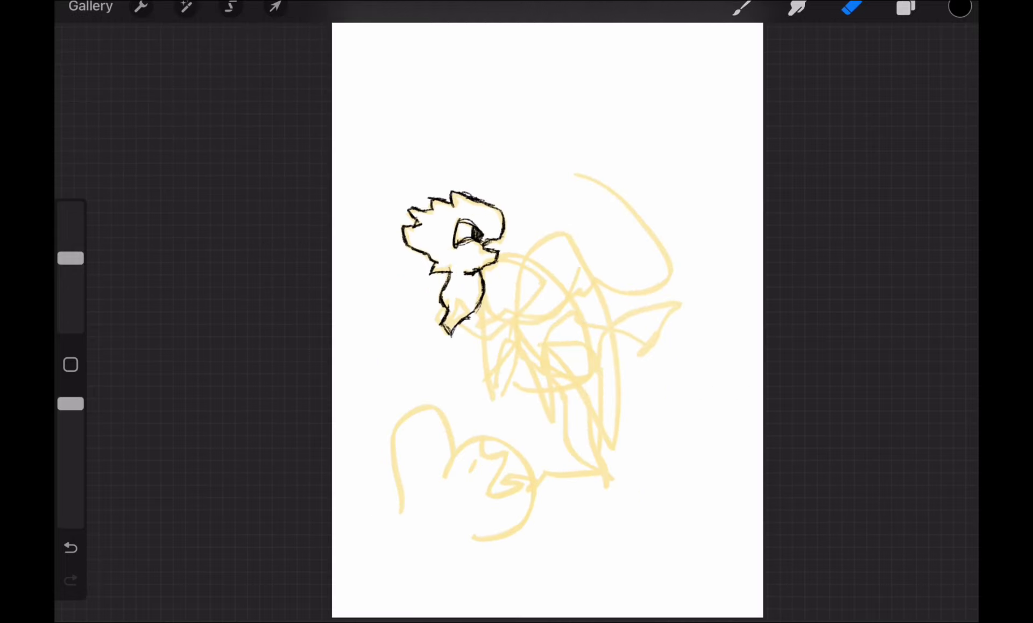
{"action": "left_click_drag", "start_coordinate": [493, 60], "coordinate": [484, 171]}
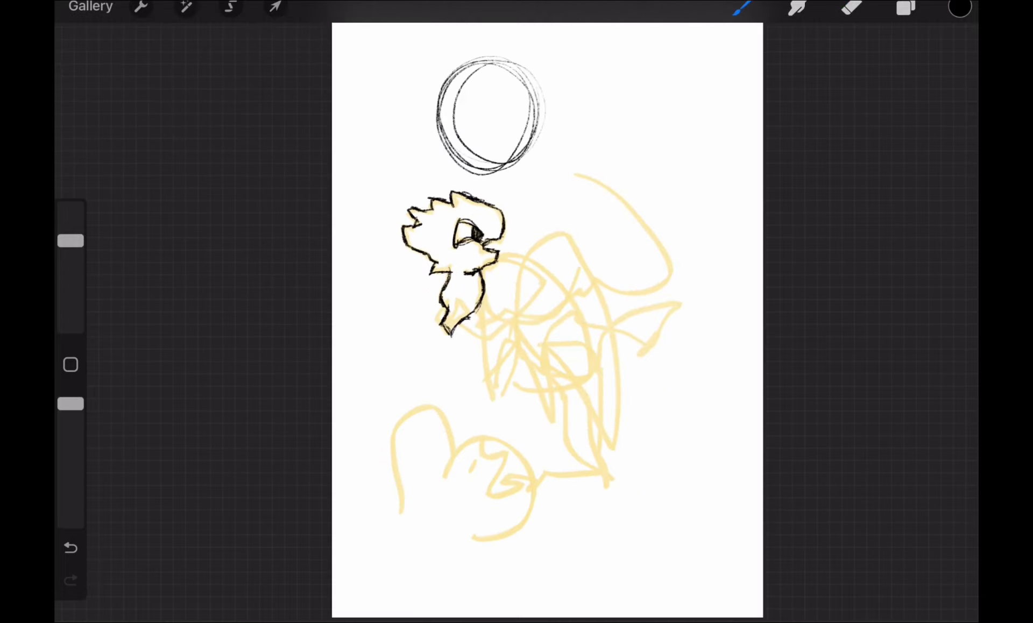
{"action": "scroll", "coordinate": [547, 323], "scroll_direction": "up", "scroll_amount": 2}
{"action": "left_click_drag", "start_coordinate": [553, 235], "coordinate": [516, 157]}
{"action": "left_click_drag", "start_coordinate": [484, 235], "coordinate": [500, 158]}
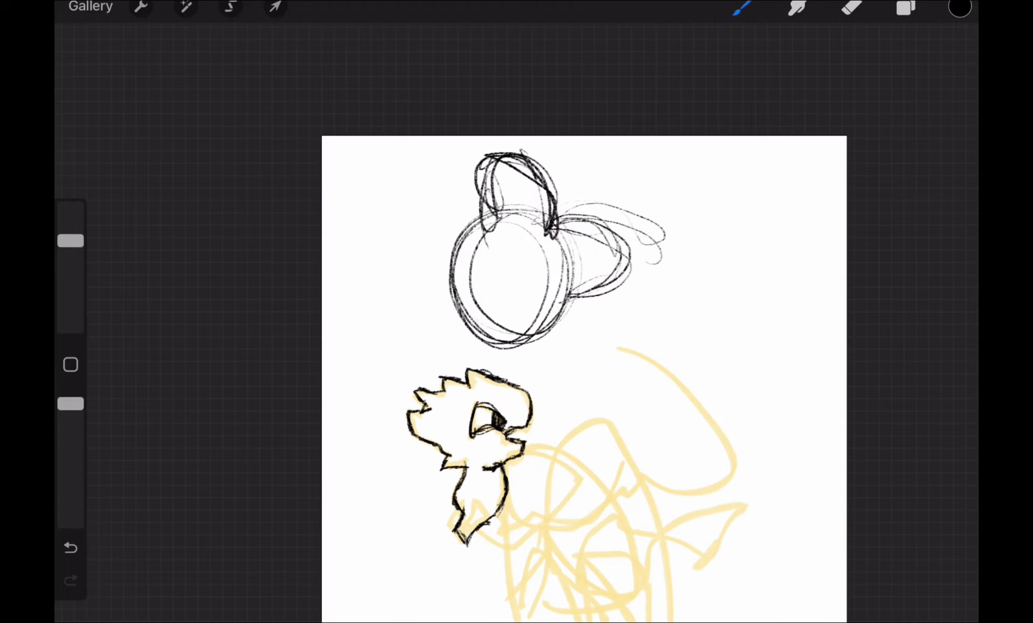
{"action": "left_click_drag", "start_coordinate": [516, 255], "coordinate": [512, 279]}
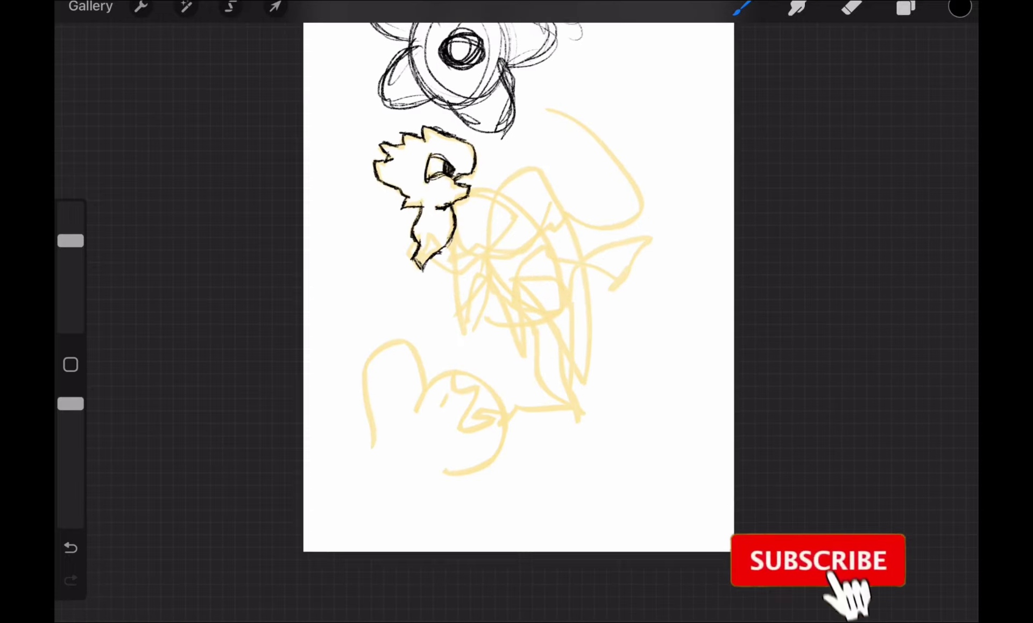
Step: Draw a star doodle near the bottom and a rounded arc doodle right of the sketch
{"action": "left_click_drag", "start_coordinate": [608, 327], "coordinate": [678, 403]}
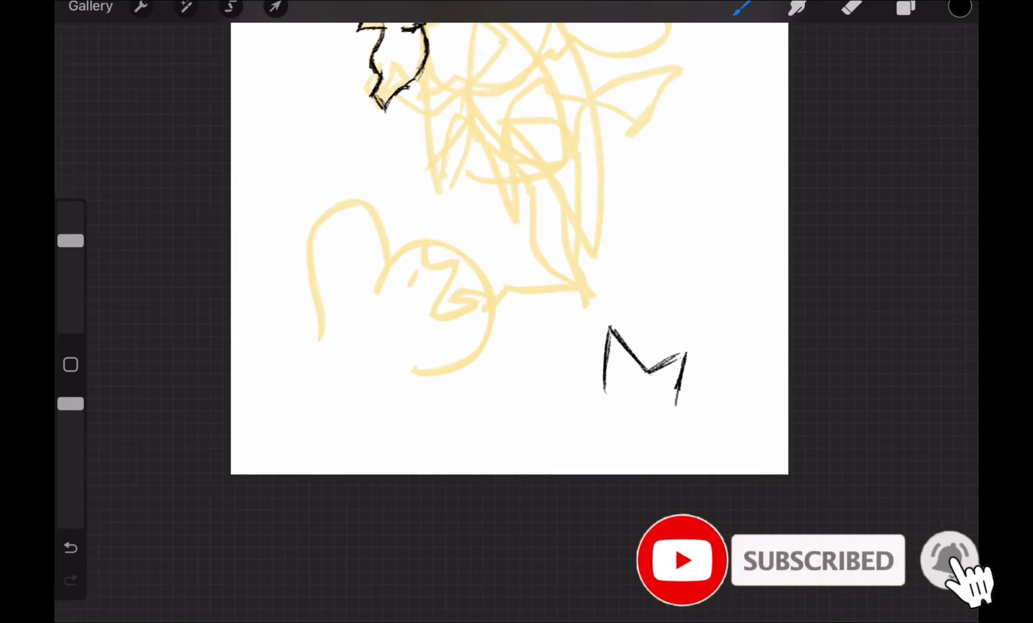
{"action": "left_click_drag", "start_coordinate": [573, 407], "coordinate": [615, 388]}
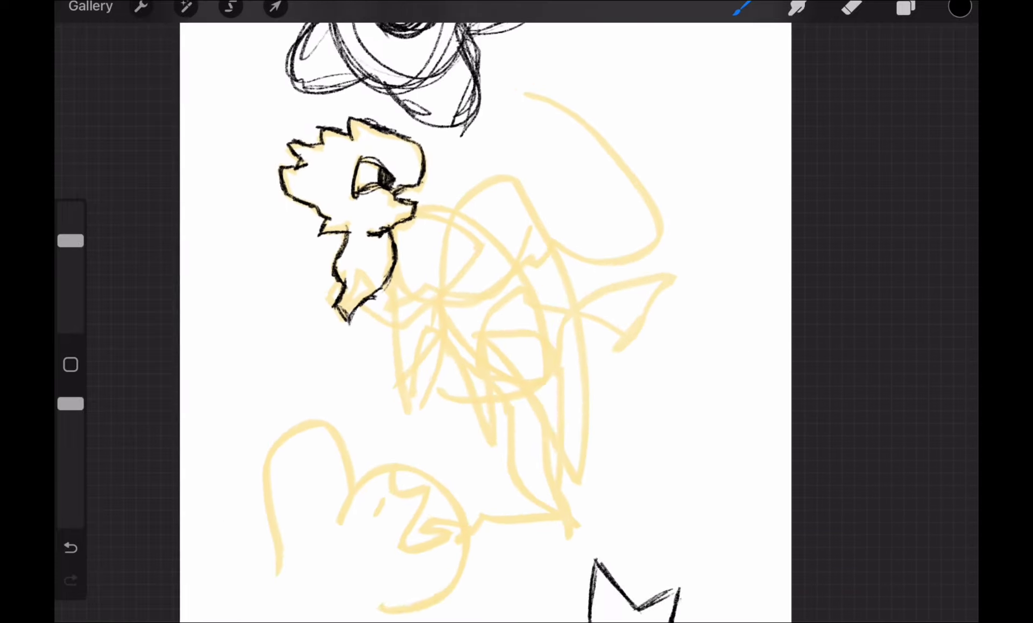
{"action": "left_click_drag", "start_coordinate": [570, 197], "coordinate": [561, 326]}
{"action": "left_click_drag", "start_coordinate": [593, 186], "coordinate": [636, 218]}
{"action": "left_click_drag", "start_coordinate": [549, 330], "coordinate": [613, 329]}
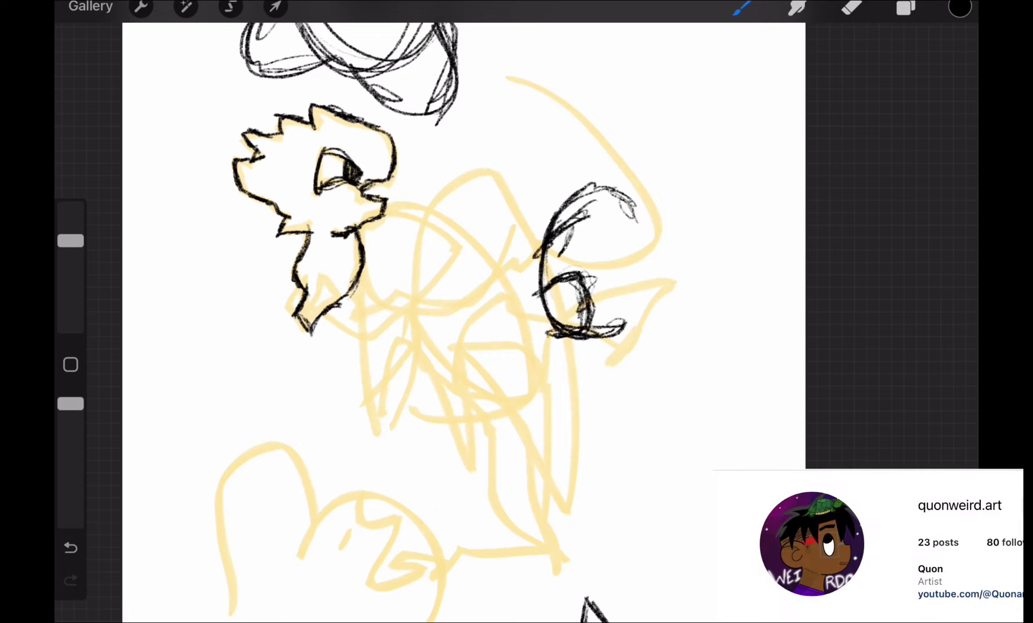
{"action": "left_click_drag", "start_coordinate": [614, 265], "coordinate": [649, 314]}
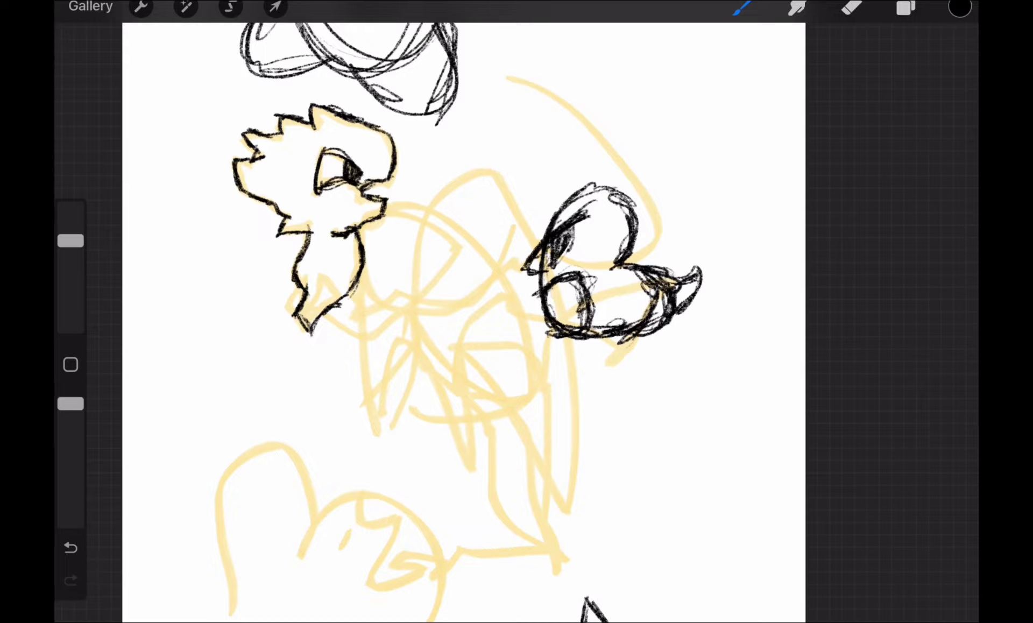
{"action": "scroll", "coordinate": [464, 323], "scroll_direction": "down", "scroll_amount": 5}
{"action": "scroll", "coordinate": [403, 403], "scroll_direction": "up", "scroll_amount": 5}
{"action": "scroll", "coordinate": [403, 403], "scroll_direction": "up", "scroll_amount": 3}
Step: Ink the face outline, eye marks, round ears and a nose hook over the lower-left sketch
{"action": "left_click_drag", "start_coordinate": [508, 204], "coordinate": [482, 255]}
{"action": "left_click_drag", "start_coordinate": [515, 128], "coordinate": [552, 226]}
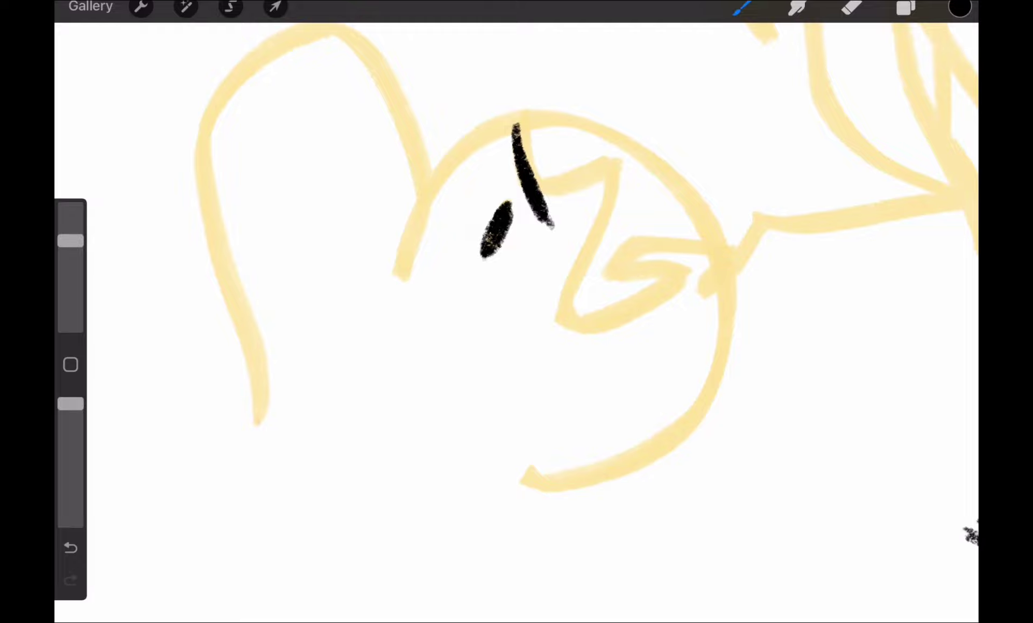
{"action": "scroll", "coordinate": [516, 323], "scroll_direction": "down", "scroll_amount": 3}
{"action": "left_click_drag", "start_coordinate": [457, 252], "coordinate": [507, 166]}
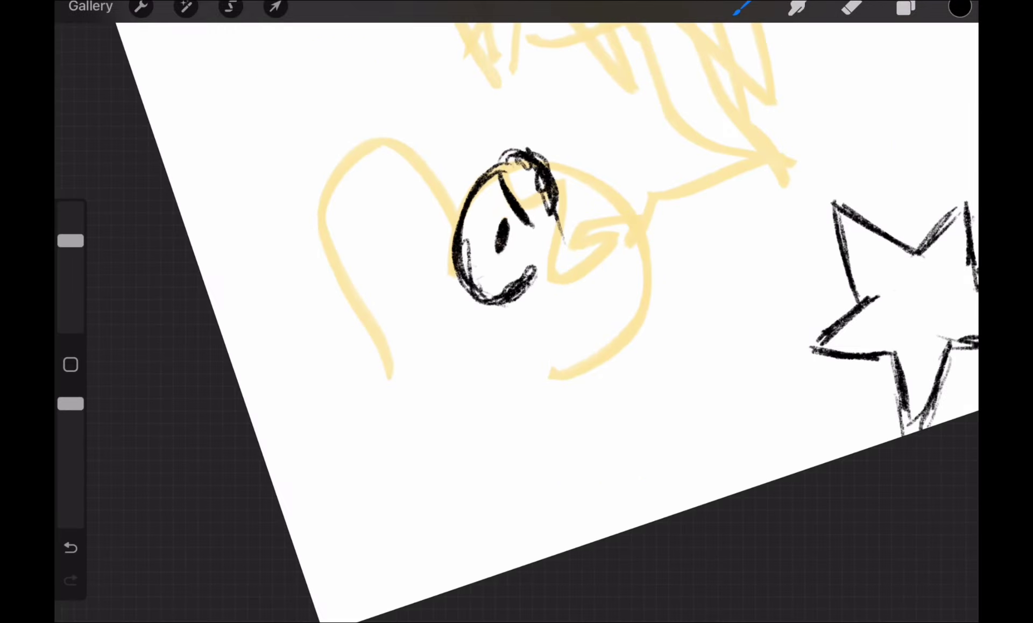
{"action": "mouse_move", "coordinate": [557, 242]}
{"action": "left_mouse_down"}
{"action": "mouse_move", "coordinate": [484, 117]}
{"action": "mouse_move", "coordinate": [462, 174]}
{"action": "left_mouse_up"}
{"action": "mouse_move", "coordinate": [459, 214]}
{"action": "left_mouse_down"}
{"action": "mouse_move", "coordinate": [476, 295]}
{"action": "mouse_move", "coordinate": [569, 279]}
{"action": "left_mouse_up"}
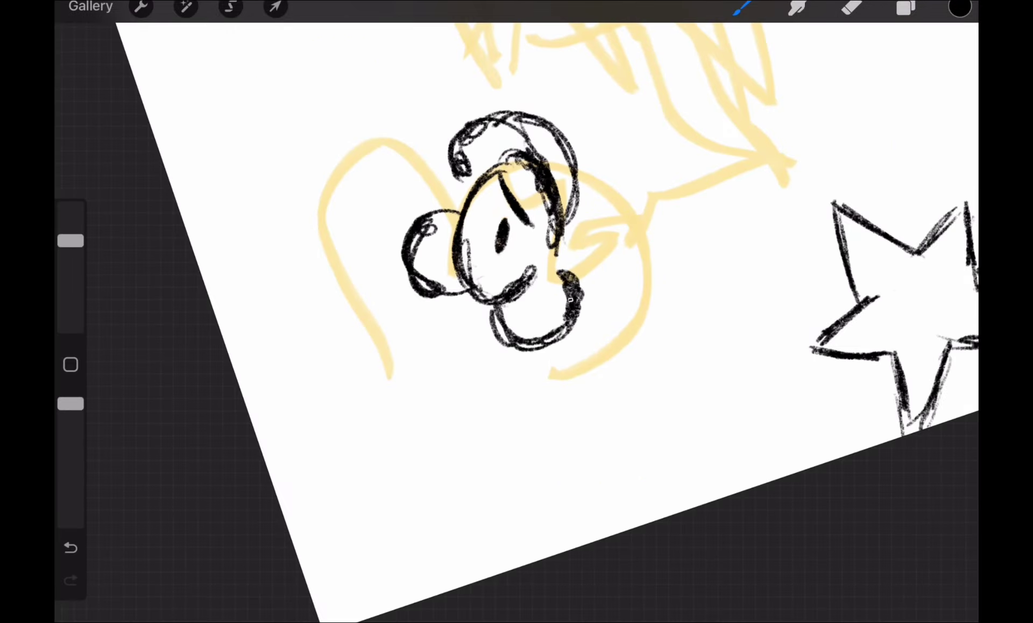
{"action": "scroll", "coordinate": [517, 323], "scroll_direction": "down", "scroll_amount": 3}
{"action": "scroll", "coordinate": [517, 323], "scroll_direction": "up", "scroll_amount": 5}
{"action": "scroll", "coordinate": [516, 323], "scroll_direction": "down", "scroll_amount": 5}
{"action": "scroll", "coordinate": [517, 323], "scroll_direction": "up", "scroll_amount": 4}
{"action": "left_click_drag", "start_coordinate": [535, 311], "coordinate": [577, 306]}
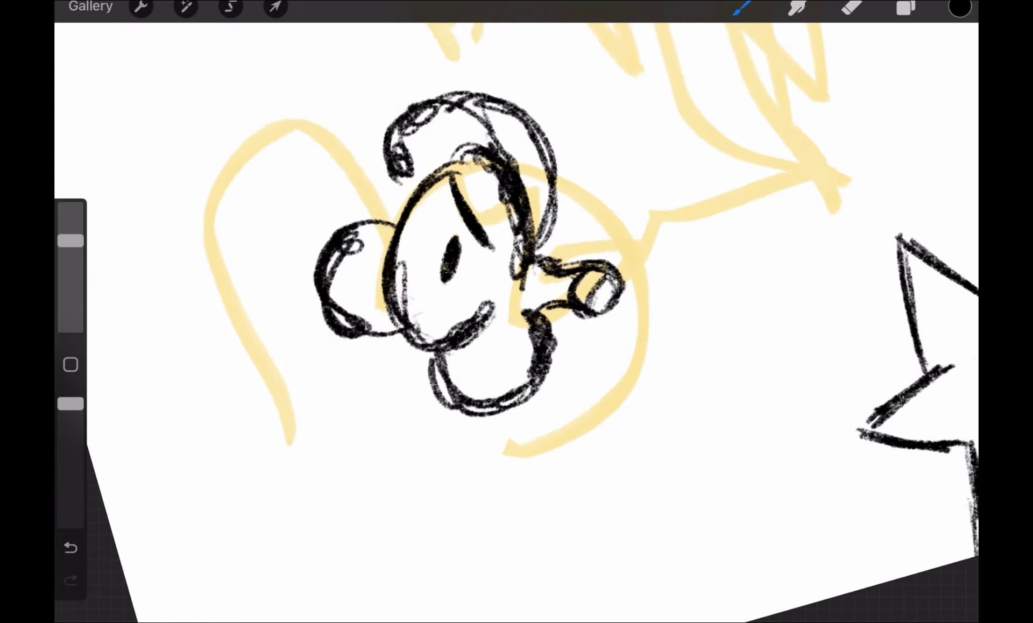
Step: Erase the old eye, draw a new one, and thicken the hair, ear and chin lines
{"action": "left_click_drag", "start_coordinate": [477, 212], "coordinate": [548, 271]}
{"action": "left_click", "coordinate": [851, 7]}
{"action": "left_click_drag", "start_coordinate": [452, 267], "coordinate": [484, 315]}
{"action": "left_click", "coordinate": [740, 8]}
{"action": "left_click_drag", "start_coordinate": [525, 282], "coordinate": [523, 319]}
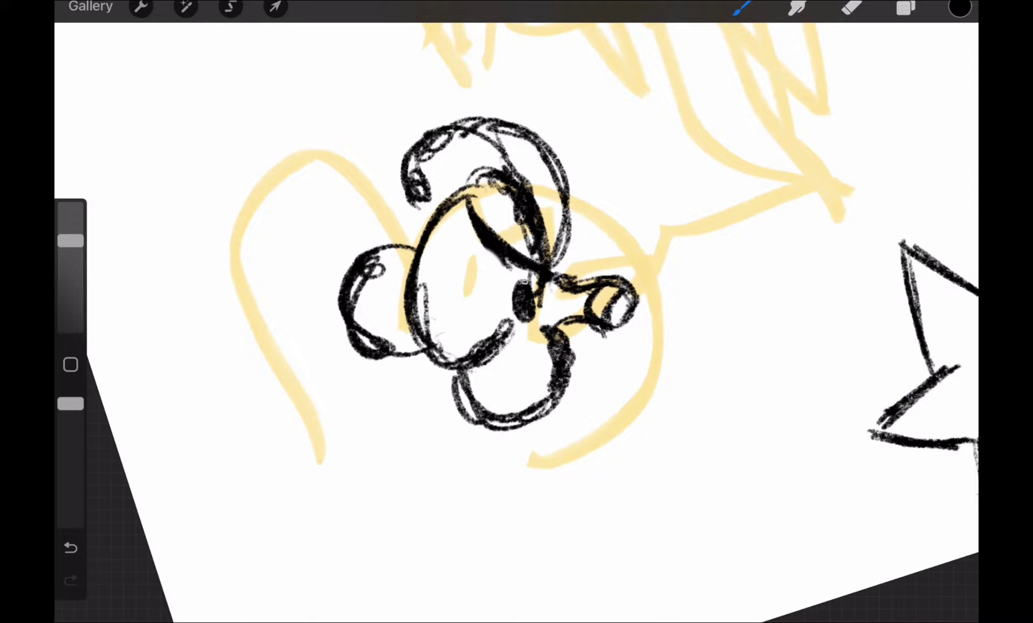
{"action": "left_click_drag", "start_coordinate": [574, 186], "coordinate": [503, 242]}
{"action": "left_click_drag", "start_coordinate": [427, 210], "coordinate": [355, 323]}
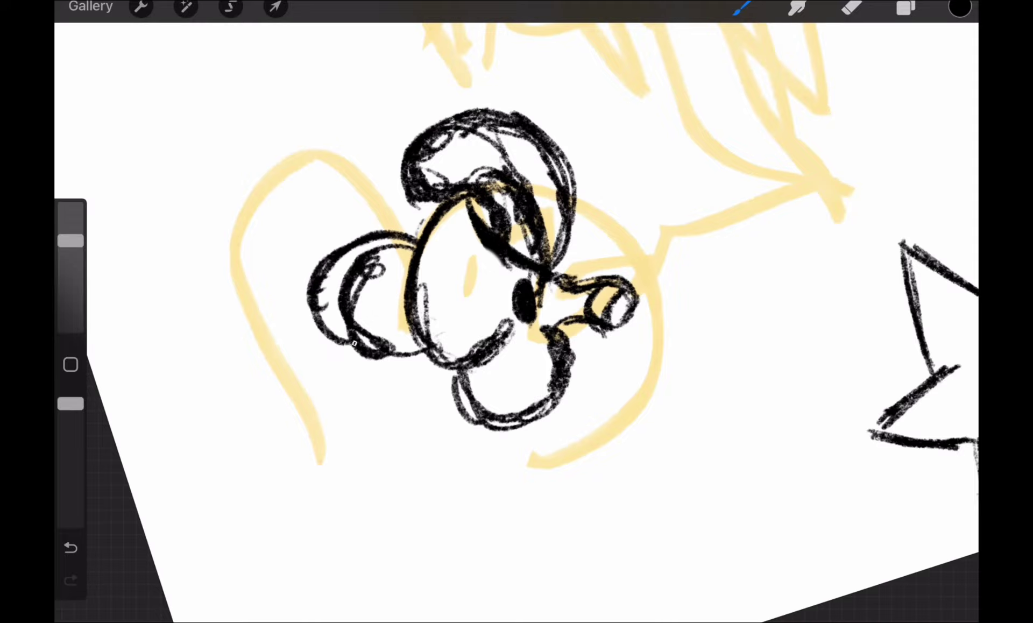
{"action": "left_click_drag", "start_coordinate": [388, 242], "coordinate": [364, 355]}
{"action": "left_click_drag", "start_coordinate": [468, 363], "coordinate": [580, 443]}
{"action": "scroll", "coordinate": [516, 323], "scroll_direction": "down", "scroll_amount": 5}
{"action": "scroll", "coordinate": [562, 222], "scroll_direction": "up", "scroll_amount": 5}
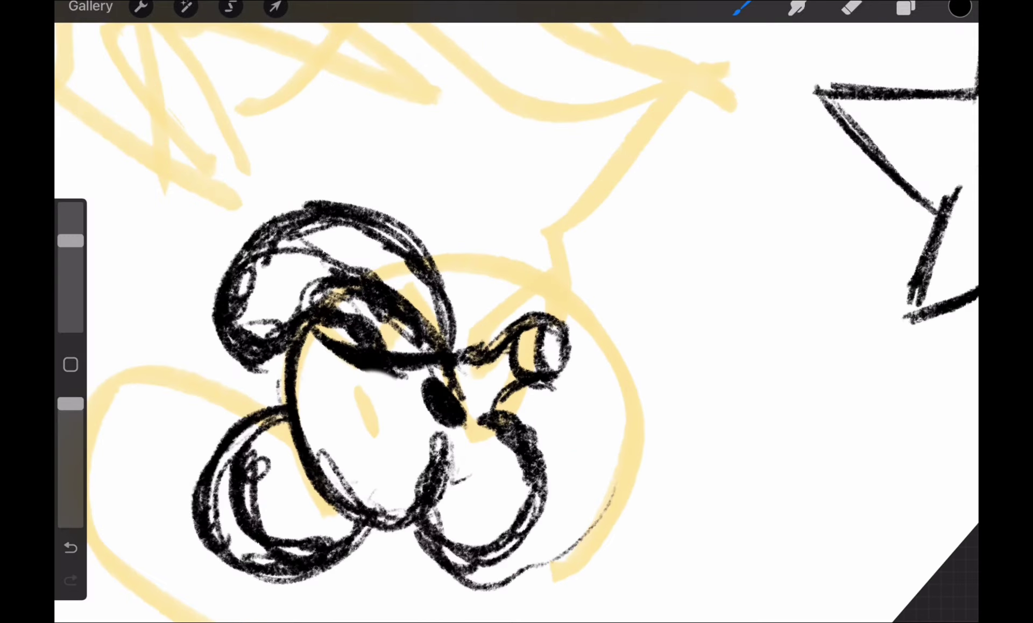
Step: Hatch the nose tip with a smaller brush, then enlarge the brush slightly
{"action": "left_click_drag", "start_coordinate": [70, 241], "coordinate": [70, 289]}
{"action": "scroll", "coordinate": [517, 323], "scroll_direction": "up", "scroll_amount": 5}
{"action": "left_click_drag", "start_coordinate": [484, 274], "coordinate": [484, 339]}
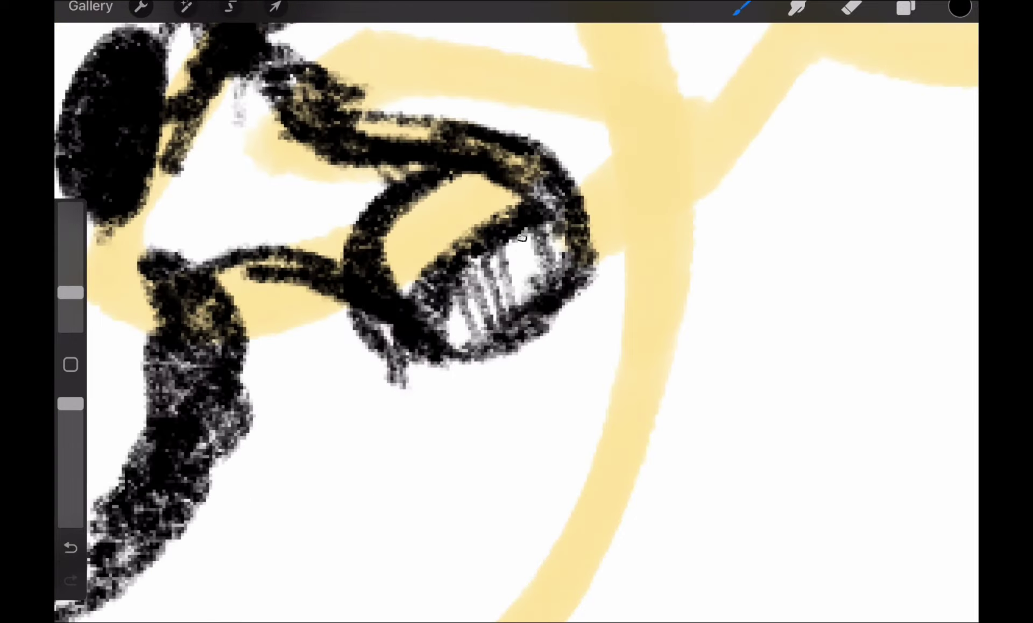
{"action": "scroll", "coordinate": [516, 323], "scroll_direction": "down", "scroll_amount": 5}
{"action": "scroll", "coordinate": [517, 323], "scroll_direction": "down", "scroll_amount": 5}
{"action": "left_click_drag", "start_coordinate": [69, 292], "coordinate": [71, 264]}
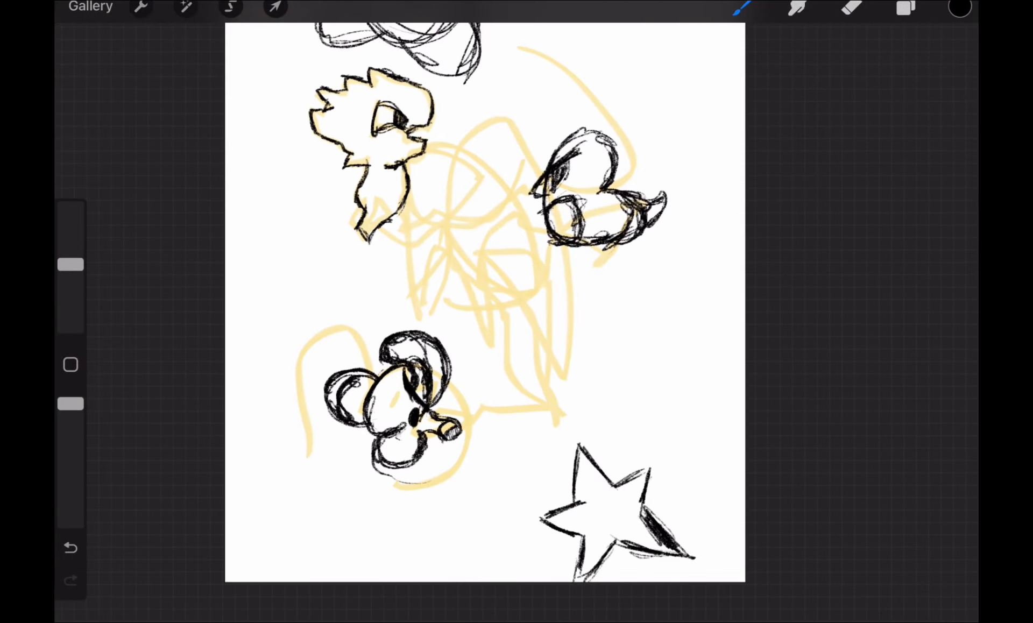
{"action": "scroll", "coordinate": [495, 302], "scroll_direction": "up", "scroll_amount": 3}
{"action": "scroll", "coordinate": [496, 303], "scroll_direction": "down", "scroll_amount": 5}
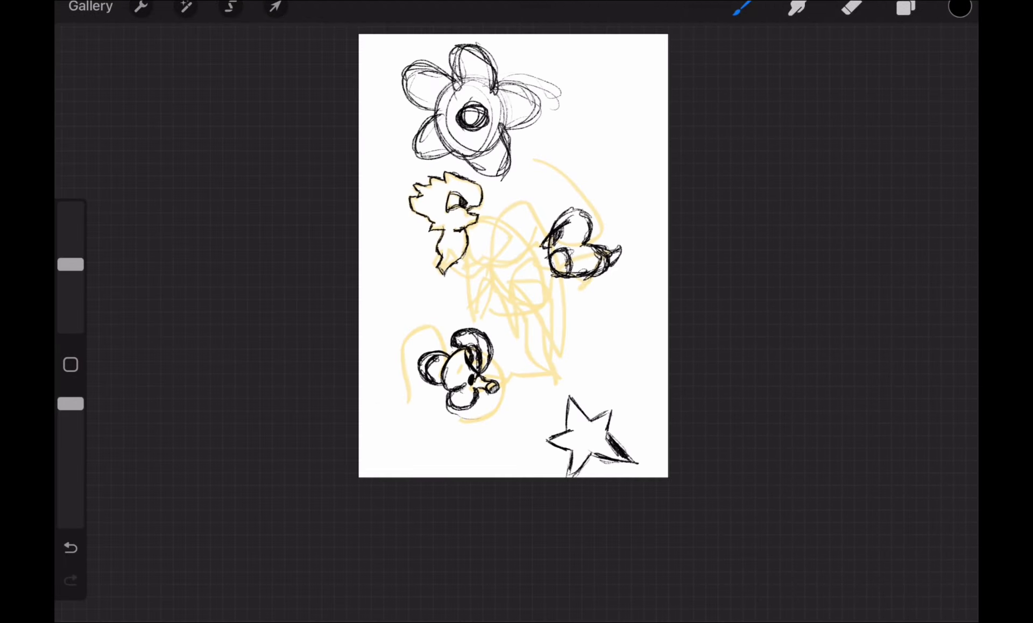
{"action": "scroll", "coordinate": [513, 255], "scroll_direction": "up", "scroll_amount": 3}
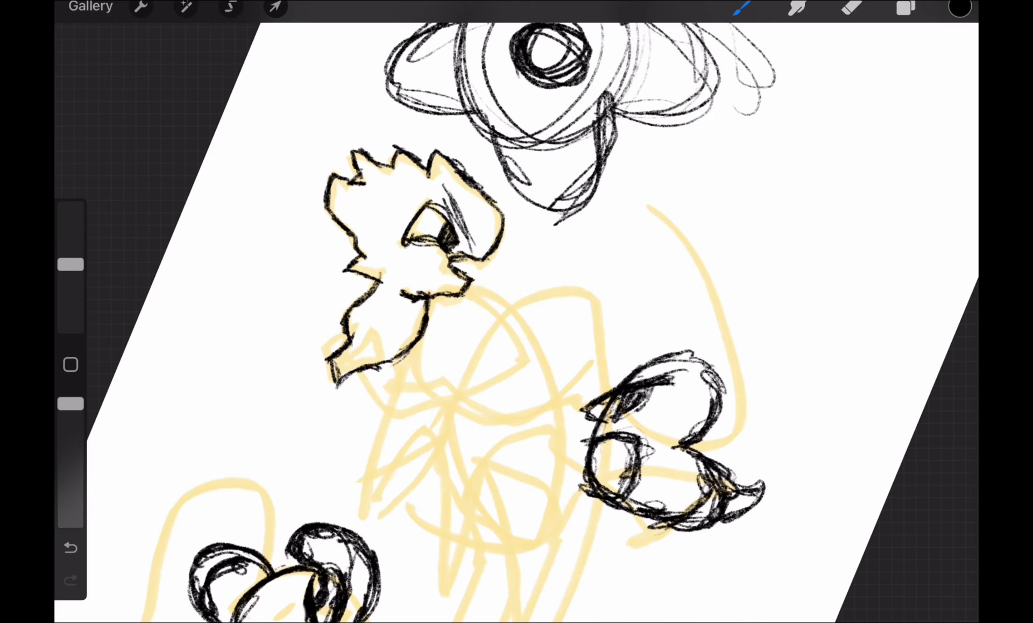
{"action": "scroll", "coordinate": [532, 306], "scroll_direction": "down", "scroll_amount": 3}
{"action": "scroll", "coordinate": [516, 323], "scroll_direction": "up", "scroll_amount": 5}
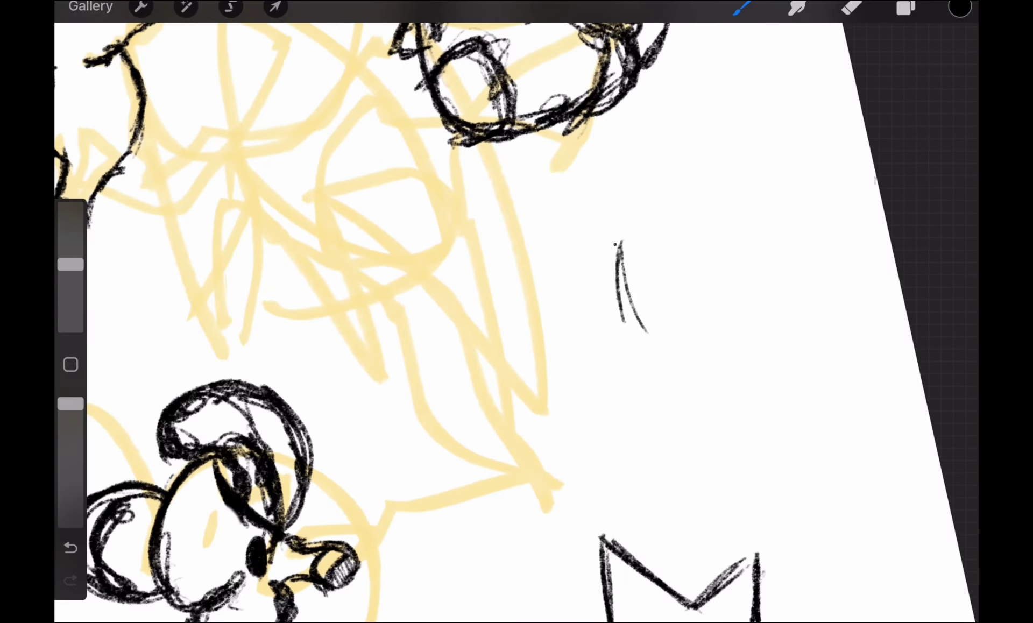
Step: Sketch the creature's oval body with inner eye circles
{"action": "key", "text": "ctrl+z"}
{"action": "key", "text": "ctrl+z"}
{"action": "key", "text": "ctrl+z"}
{"action": "left_click_drag", "start_coordinate": [594, 235], "coordinate": [581, 370]}
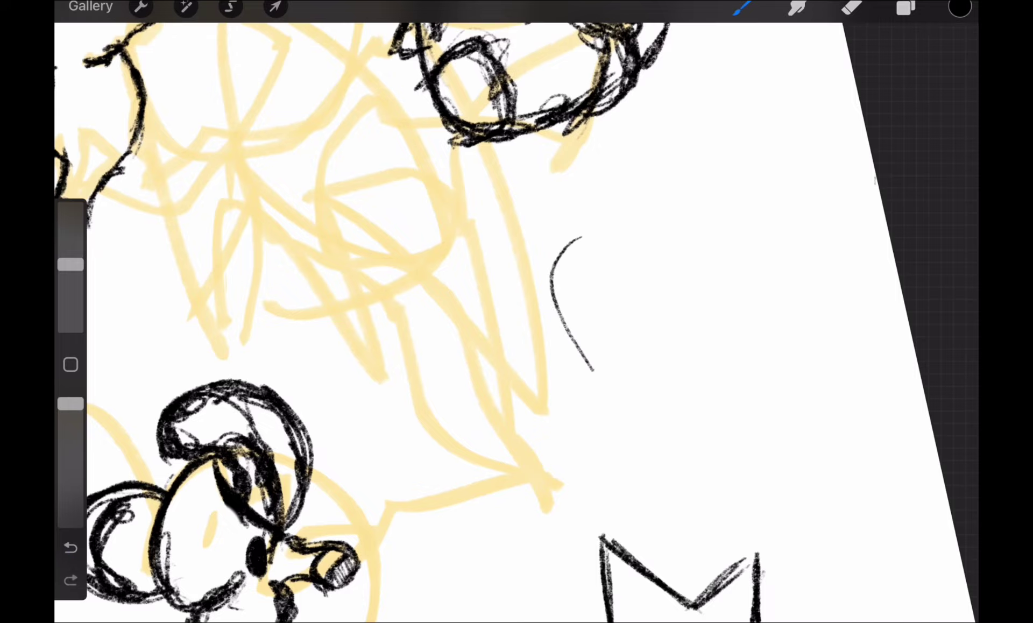
{"action": "mouse_move", "coordinate": [557, 243]}
{"action": "left_mouse_down"}
{"action": "mouse_move", "coordinate": [689, 331]}
{"action": "mouse_move", "coordinate": [598, 408]}
{"action": "mouse_move", "coordinate": [710, 355]}
{"action": "left_mouse_up"}
{"action": "left_click_drag", "start_coordinate": [589, 415], "coordinate": [738, 368]}
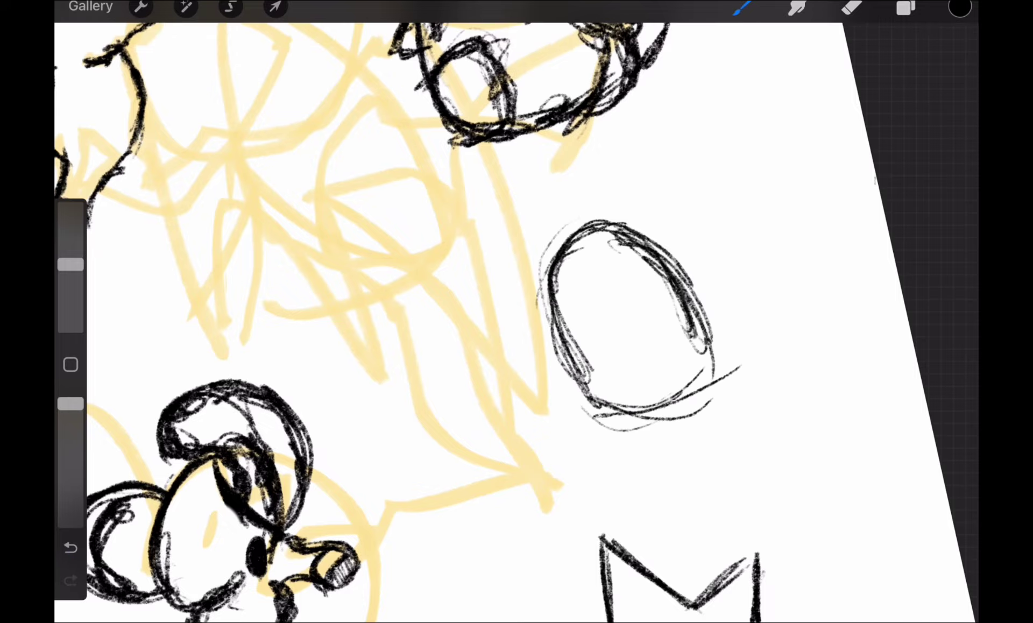
{"action": "scroll", "coordinate": [638, 323], "scroll_direction": "down", "scroll_amount": 3}
{"action": "scroll", "coordinate": [614, 323], "scroll_direction": "up", "scroll_amount": 5}
{"action": "left_click_drag", "start_coordinate": [533, 267], "coordinate": [549, 347]}
{"action": "left_click_drag", "start_coordinate": [606, 266], "coordinate": [541, 348]}
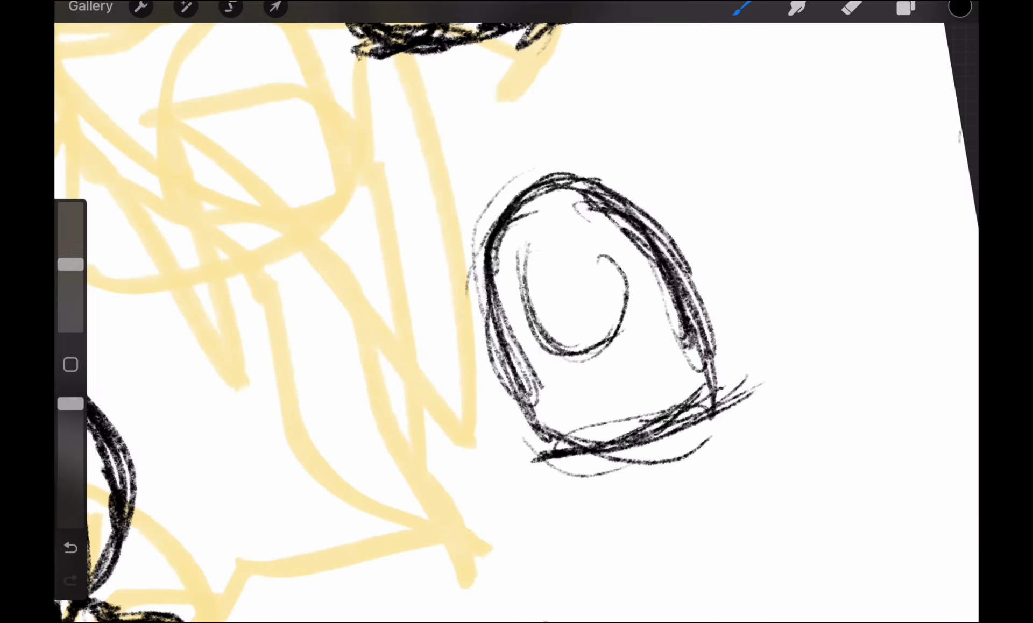
{"action": "mouse_move", "coordinate": [581, 222]}
{"action": "left_mouse_down"}
{"action": "mouse_move", "coordinate": [533, 323]}
{"action": "mouse_move", "coordinate": [565, 355]}
{"action": "left_mouse_up"}
{"action": "left_click_drag", "start_coordinate": [680, 191], "coordinate": [404, 281]}
Step: Give the creature a hat brim, inner strokes, a V mouth and bottom zig-zags
{"action": "left_click_drag", "start_coordinate": [552, 370], "coordinate": [549, 412]}
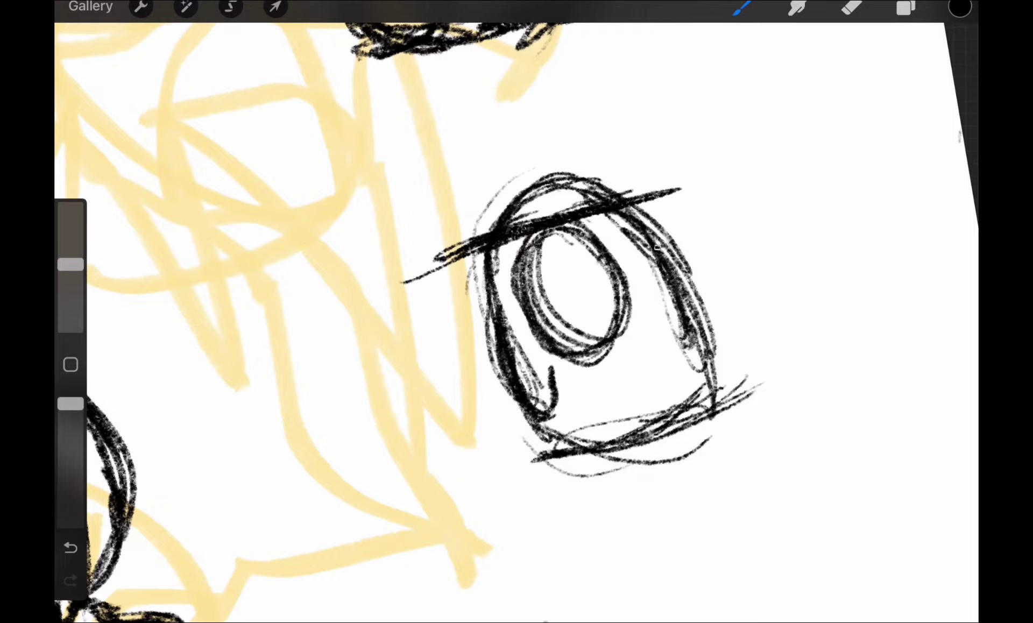
{"action": "left_click_drag", "start_coordinate": [650, 310], "coordinate": [694, 359]}
{"action": "left_click_drag", "start_coordinate": [585, 363], "coordinate": [628, 358]}
{"action": "scroll", "coordinate": [517, 323], "scroll_direction": "down", "scroll_amount": 3}
{"action": "scroll", "coordinate": [516, 323], "scroll_direction": "up", "scroll_amount": 3}
{"action": "left_click_drag", "start_coordinate": [569, 404], "coordinate": [638, 399]}
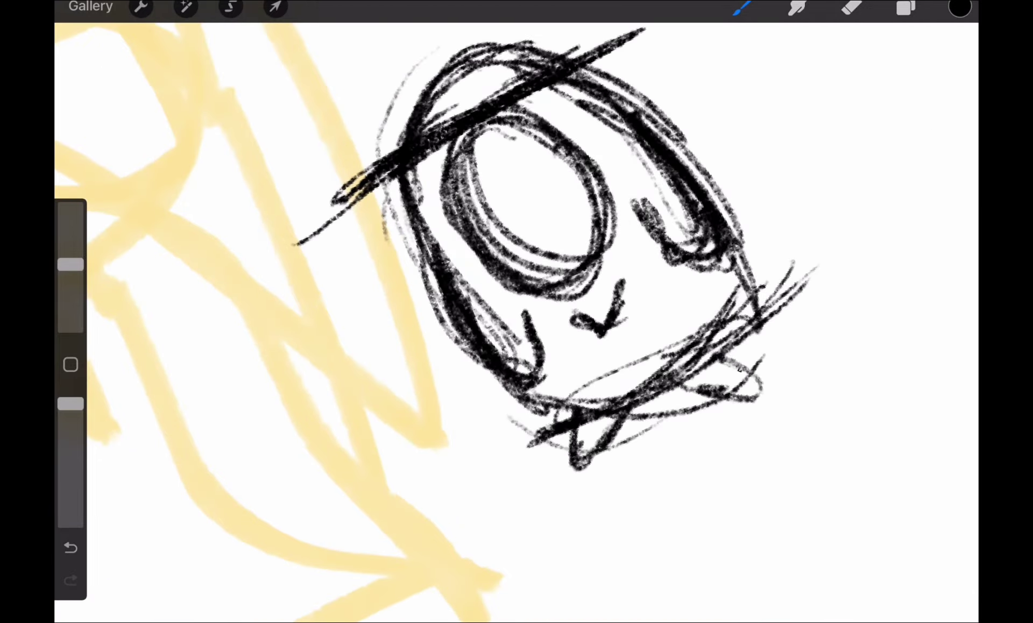
{"action": "left_click_drag", "start_coordinate": [670, 356], "coordinate": [755, 420]}
{"action": "scroll", "coordinate": [516, 323], "scroll_direction": "down", "scroll_amount": 5}
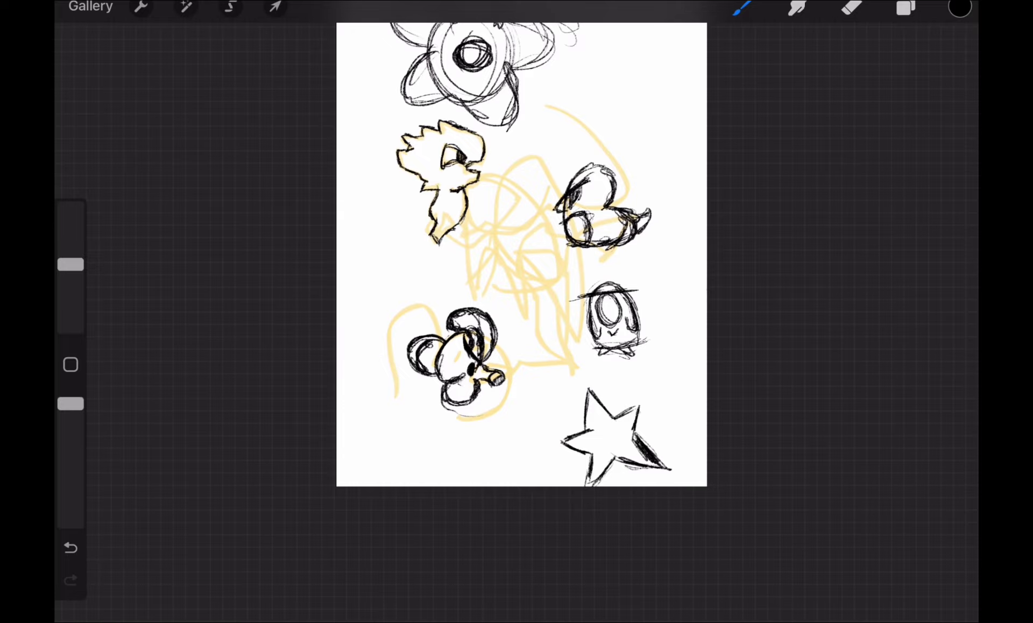
{"action": "scroll", "coordinate": [533, 290], "scroll_direction": "down", "scroll_amount": 2}
{"action": "scroll", "coordinate": [533, 290], "scroll_direction": "up", "scroll_amount": 3}
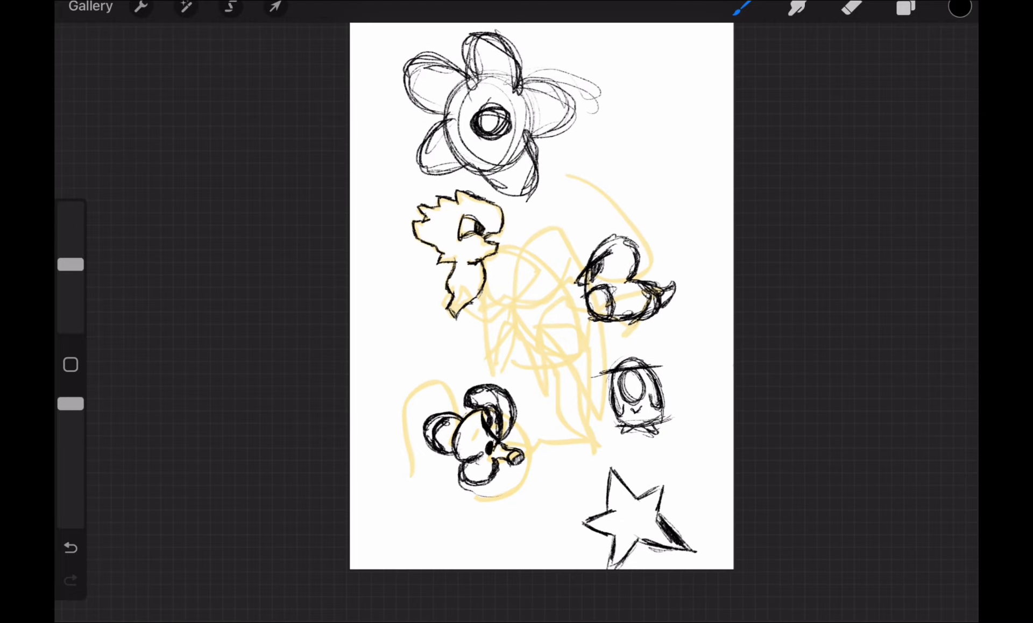
{"action": "scroll", "coordinate": [685, 96], "scroll_direction": "up", "scroll_amount": 4}
Step: Sketch a key at upper right and a hexagonal spiral shape, undoing a long squiggle
{"action": "left_click_drag", "start_coordinate": [573, 178], "coordinate": [563, 244]}
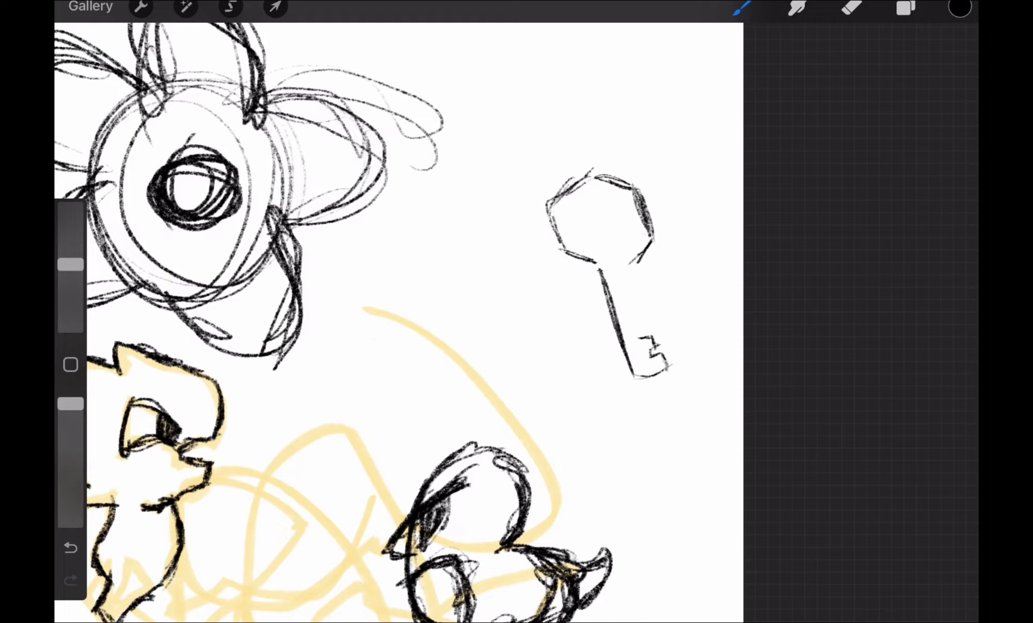
{"action": "scroll", "coordinate": [605, 274], "scroll_direction": "up", "scroll_amount": 3}
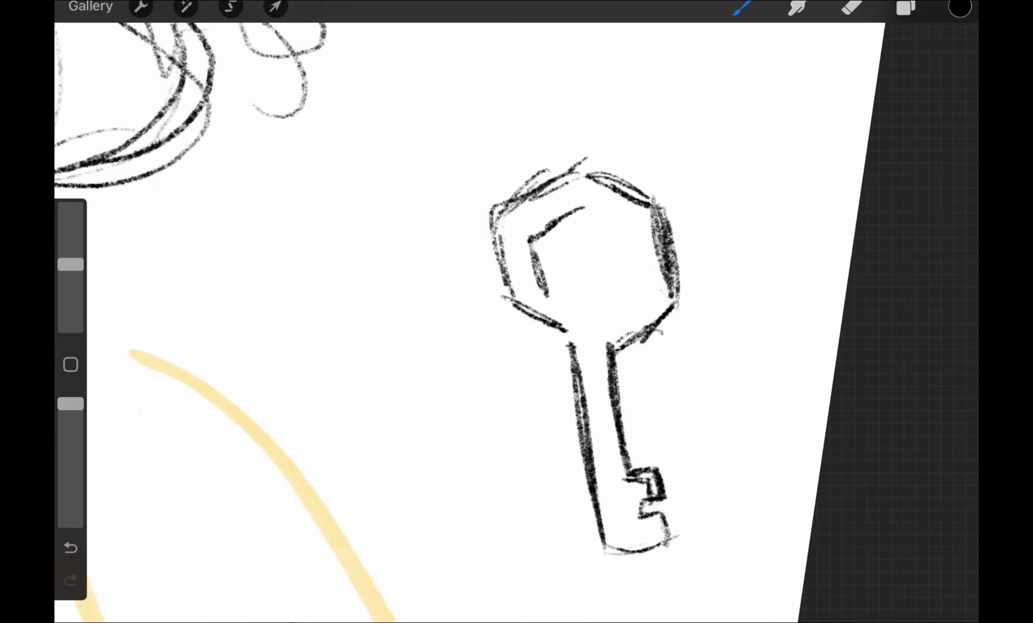
{"action": "scroll", "coordinate": [516, 312], "scroll_direction": "down", "scroll_amount": 4}
{"action": "scroll", "coordinate": [516, 311], "scroll_direction": "up", "scroll_amount": 2}
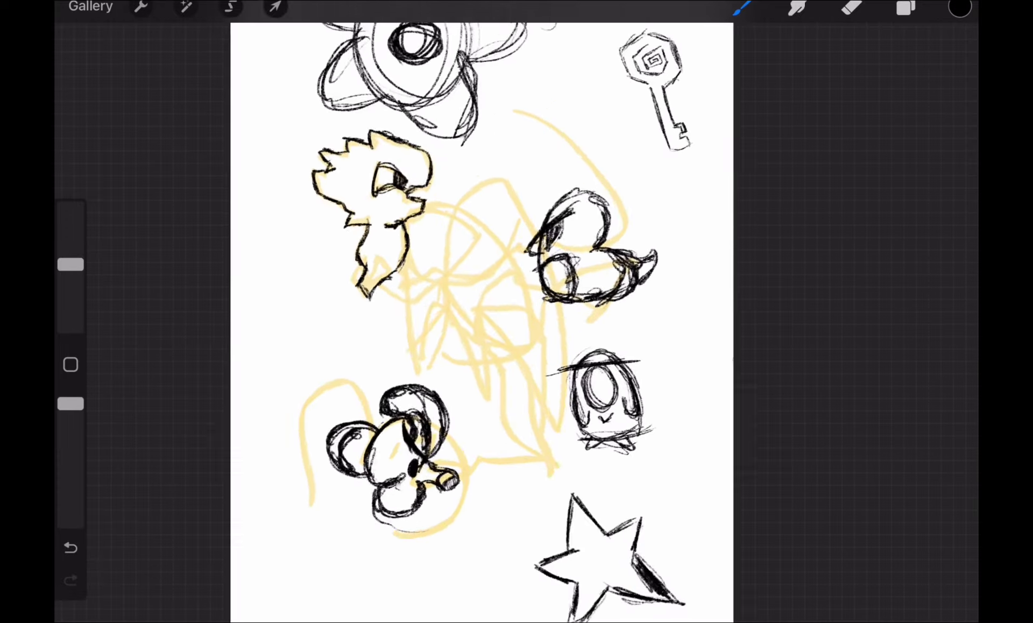
{"action": "scroll", "coordinate": [516, 312], "scroll_direction": "up", "scroll_amount": 2}
{"action": "scroll", "coordinate": [516, 311], "scroll_direction": "up", "scroll_amount": 3}
{"action": "scroll", "coordinate": [645, 202], "scroll_direction": "up", "scroll_amount": 3}
{"action": "left_click_drag", "start_coordinate": [488, 237], "coordinate": [500, 370]}
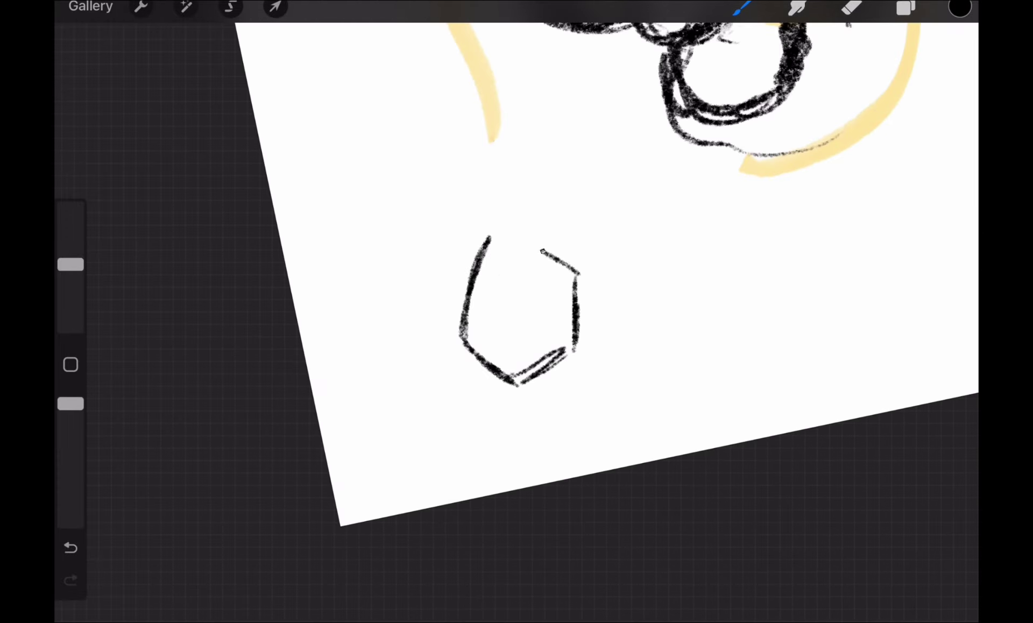
{"action": "scroll", "coordinate": [516, 311], "scroll_direction": "down", "scroll_amount": 3}
{"action": "scroll", "coordinate": [516, 312], "scroll_direction": "up", "scroll_amount": 3}
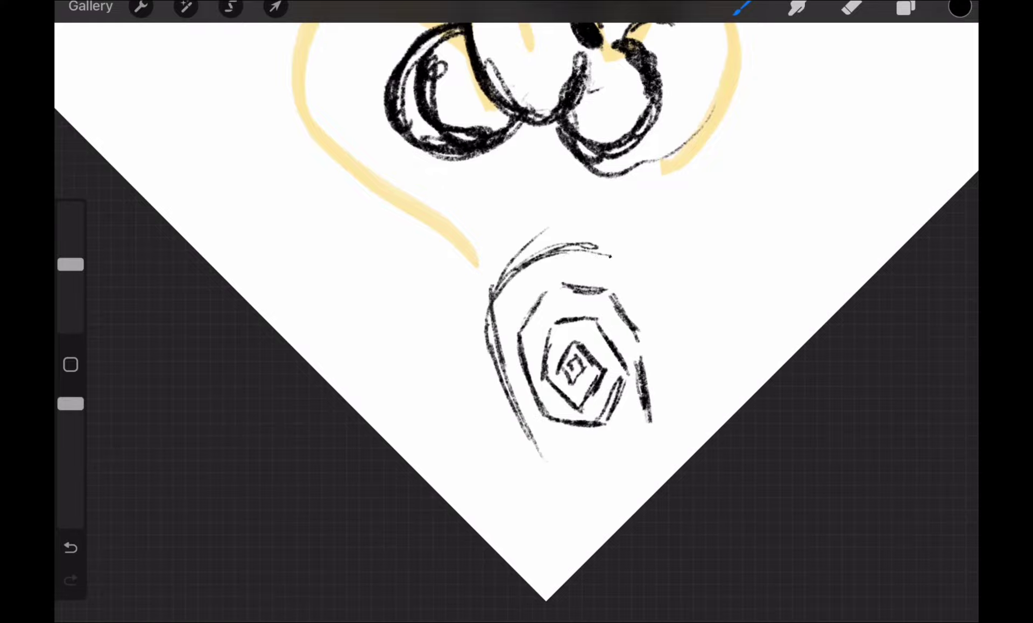
{"action": "left_click_drag", "start_coordinate": [652, 308], "coordinate": [685, 454]}
{"action": "left_click_drag", "start_coordinate": [565, 487], "coordinate": [553, 575]}
{"action": "scroll", "coordinate": [517, 311], "scroll_direction": "down", "scroll_amount": 3}
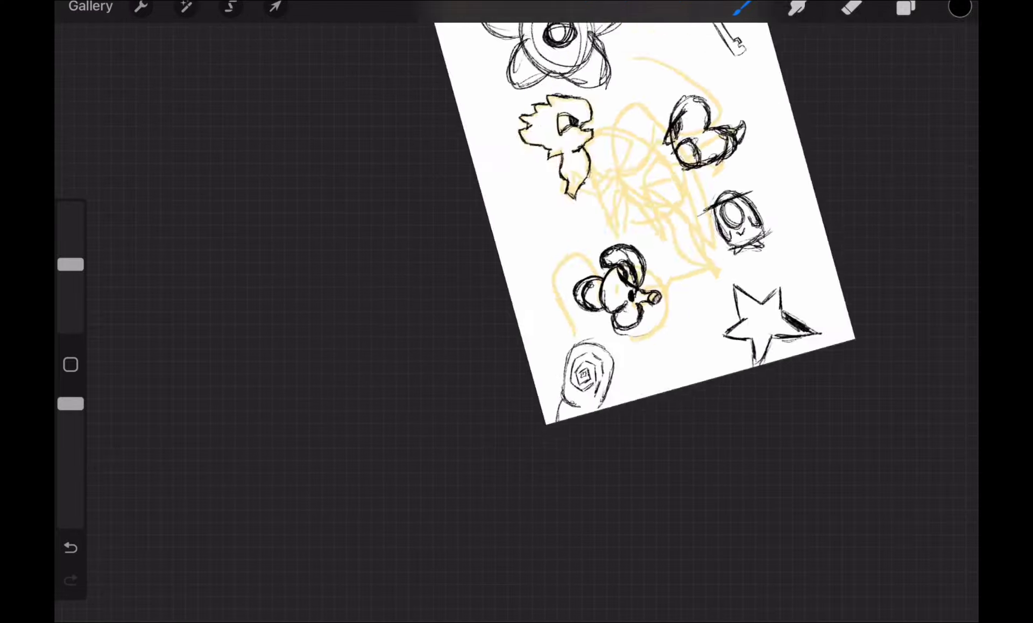
{"action": "scroll", "coordinate": [517, 311], "scroll_direction": "up", "scroll_amount": 2}
{"action": "scroll", "coordinate": [517, 312], "scroll_direction": "down", "scroll_amount": 3}
{"action": "scroll", "coordinate": [638, 238], "scroll_direction": "up", "scroll_amount": 2}
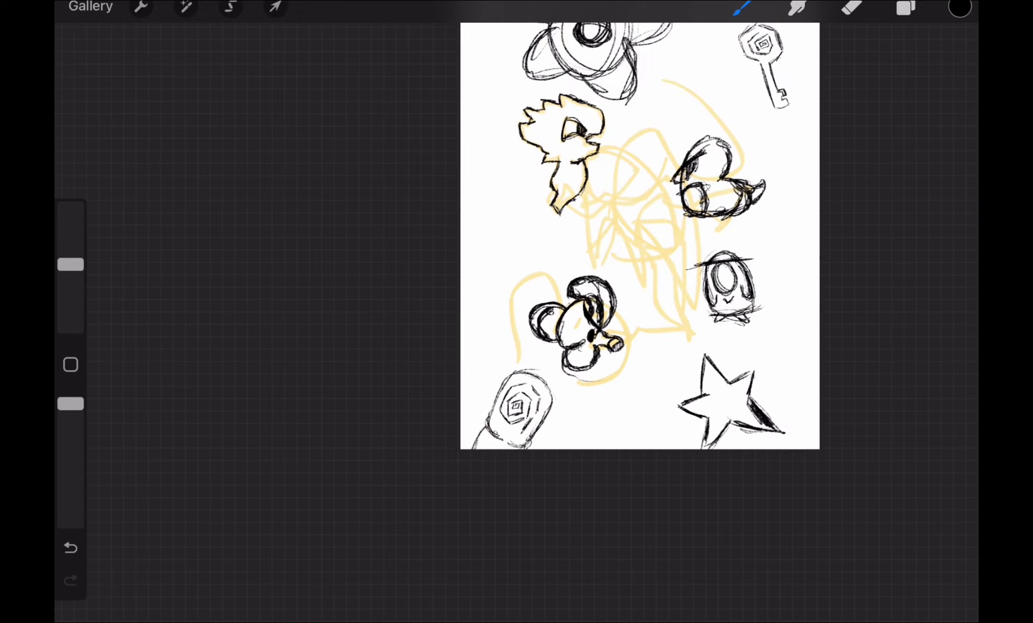
{"action": "scroll", "coordinate": [639, 235], "scroll_direction": "down", "scroll_amount": 2}
{"action": "scroll", "coordinate": [639, 236], "scroll_direction": "up", "scroll_amount": 4}
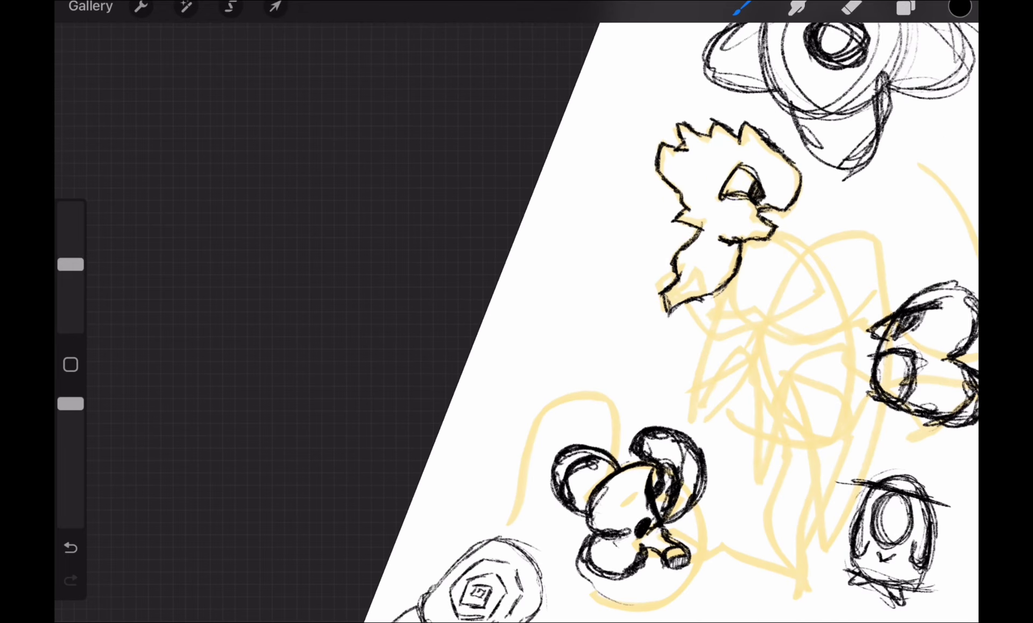
{"action": "left_click_drag", "start_coordinate": [500, 363], "coordinate": [920, 314]}
{"action": "scroll", "coordinate": [637, 312], "scroll_direction": "down", "scroll_amount": 3}
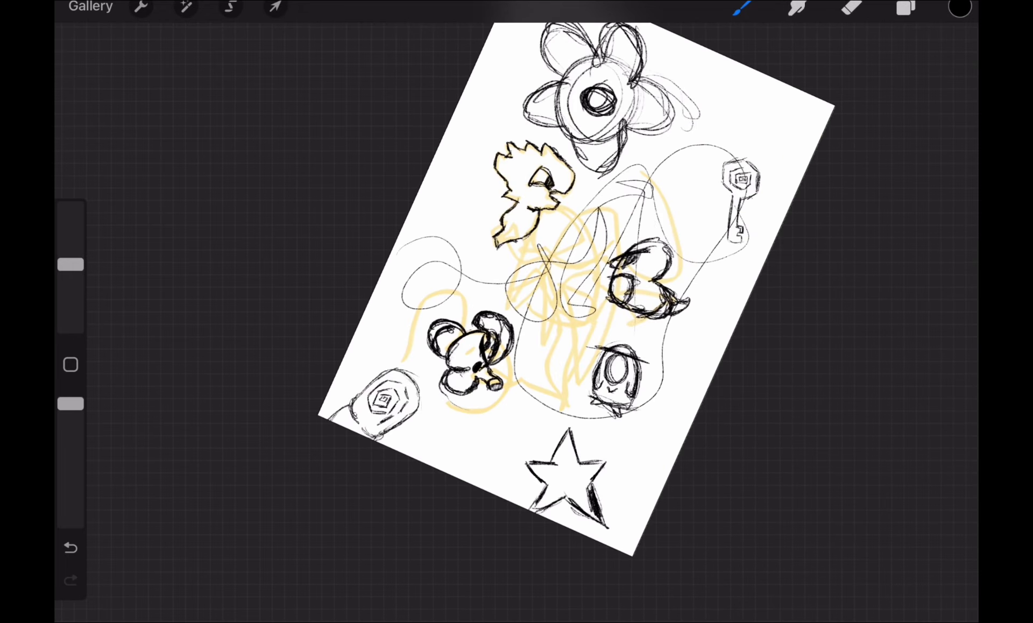
{"action": "key", "text": "ctrl+z"}
{"action": "key", "text": "ctrl+z"}
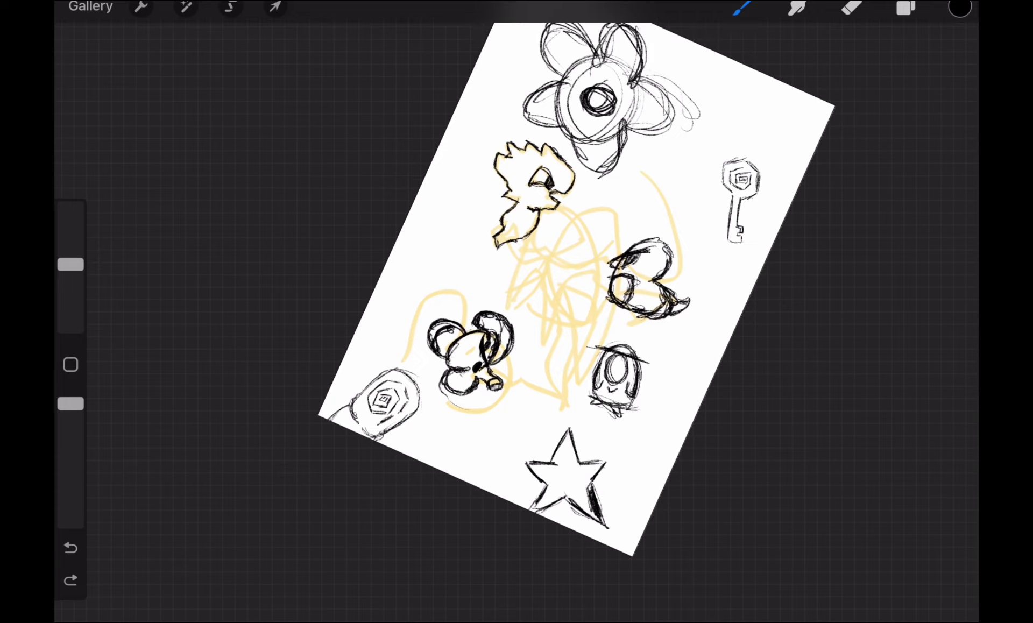
Step: Add Layer 3 and switch to the Round -WET brush, undoing the test stroke
{"action": "left_click", "coordinate": [905, 8]}
{"action": "left_click", "coordinate": [941, 61]}
{"action": "left_click", "coordinate": [740, 8]}
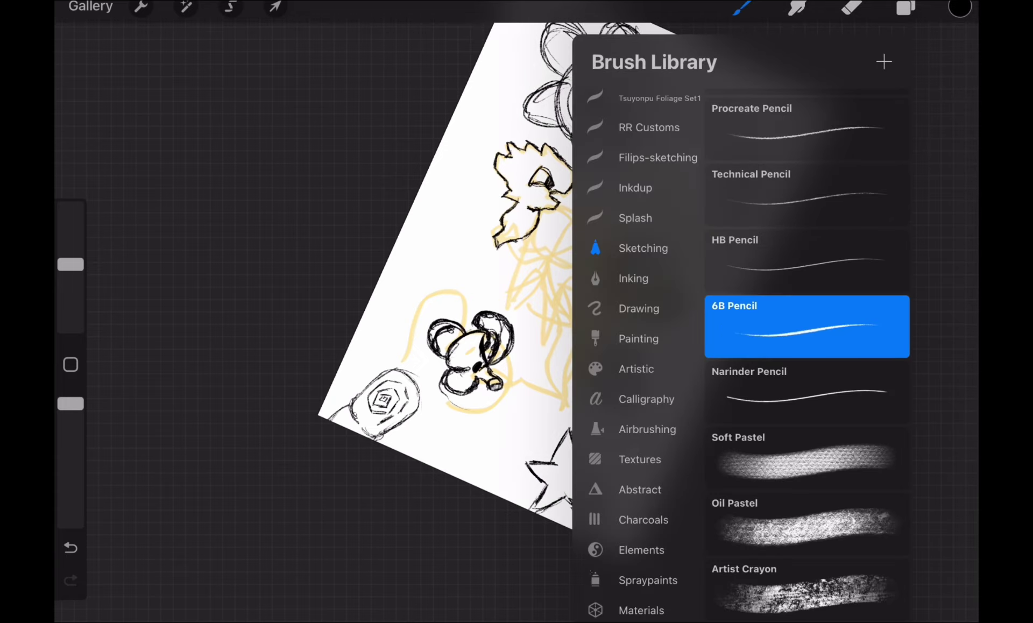
{"action": "scroll", "coordinate": [646, 323], "scroll_direction": "up", "scroll_amount": 5}
{"action": "scroll", "coordinate": [646, 324], "scroll_direction": "up", "scroll_amount": 3}
{"action": "left_click", "coordinate": [654, 133]}
{"action": "scroll", "coordinate": [806, 322], "scroll_direction": "down", "scroll_amount": 3}
{"action": "left_click_drag", "start_coordinate": [662, 307], "coordinate": [645, 428]}
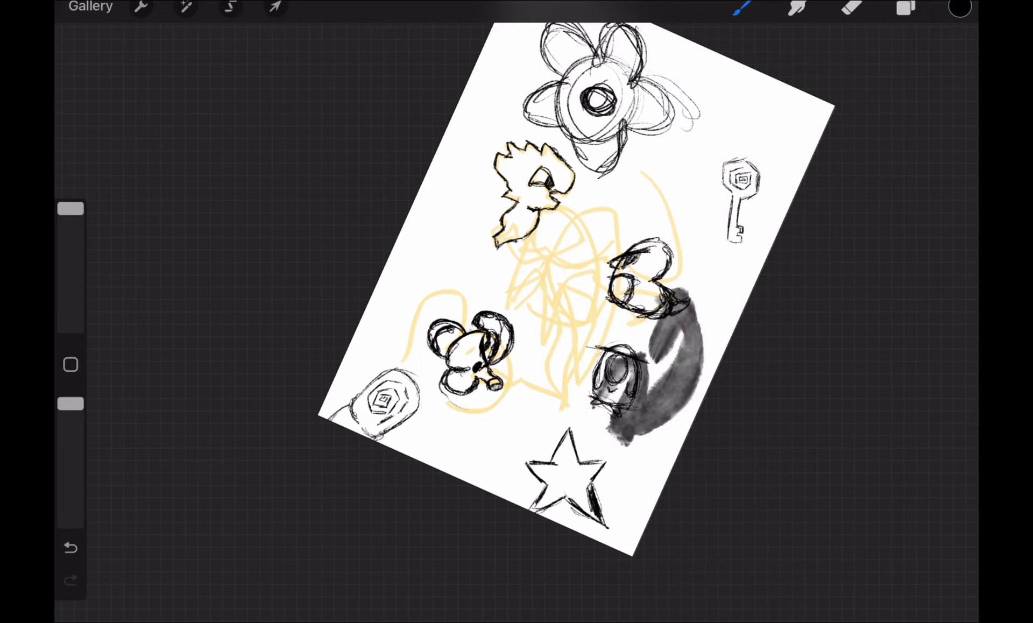
{"action": "key", "text": "ctrl+z"}
{"action": "left_click", "coordinate": [741, 9]}
{"action": "left_click", "coordinate": [805, 520]}
{"action": "key", "text": "ctrl+z"}
{"action": "scroll", "coordinate": [516, 323], "scroll_direction": "up", "scroll_amount": 5}
Step: Turn on the Drawing Guide from Canvas actions and open its settings
{"action": "left_click", "coordinate": [905, 8]}
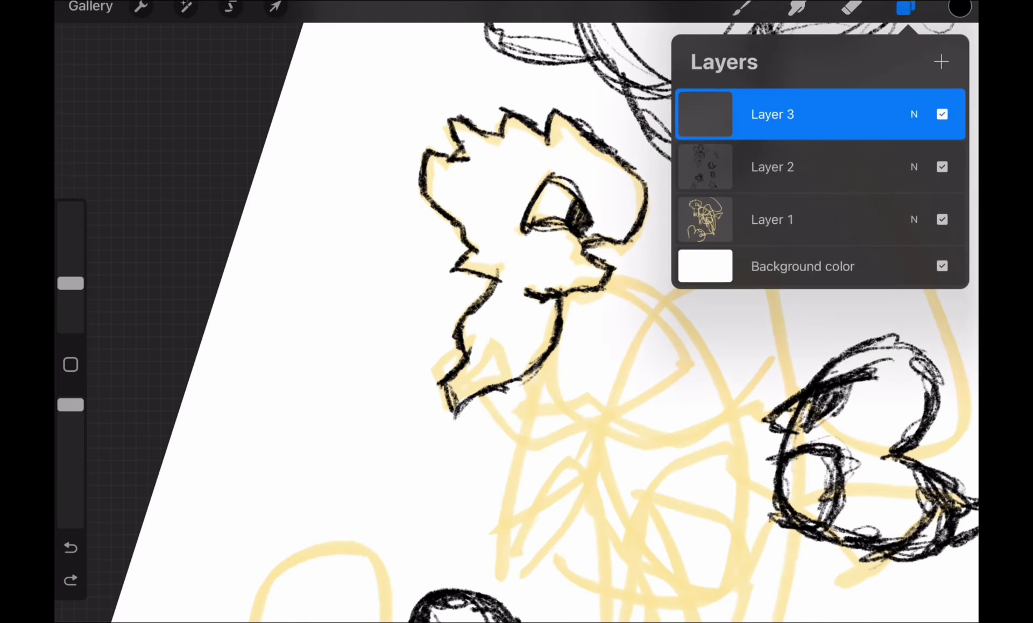
{"action": "left_click", "coordinate": [140, 7]}
{"action": "left_click", "coordinate": [124, 97]}
{"action": "left_click", "coordinate": [174, 96]}
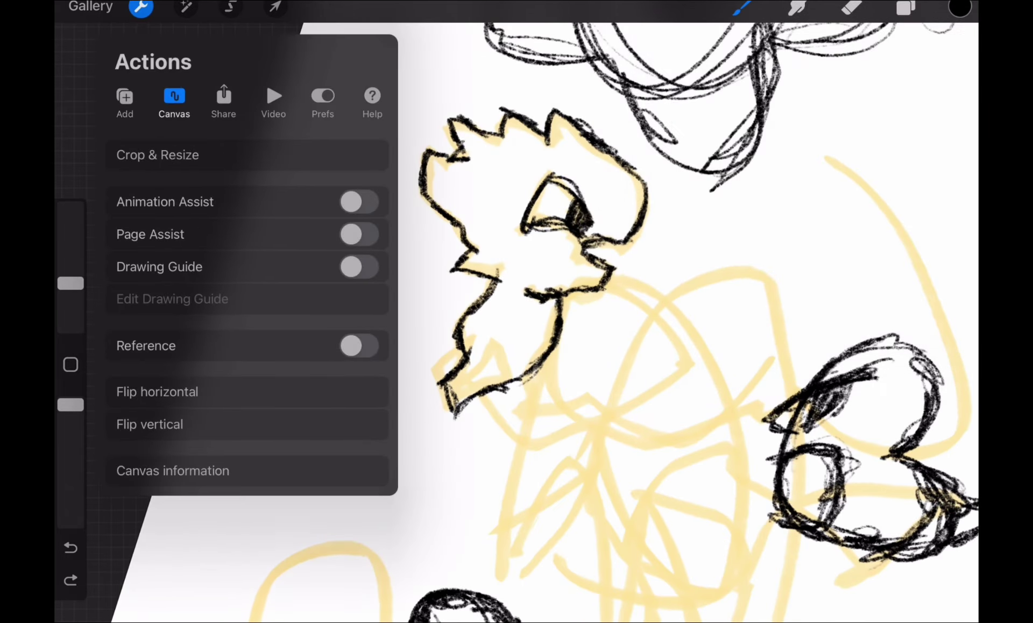
{"action": "left_click", "coordinate": [357, 266]}
{"action": "left_click", "coordinate": [173, 297]}
Step: Set the guide to Radial symmetry with Rotational Symmetry on and confirm
{"action": "left_click", "coordinate": [674, 548]}
{"action": "left_click", "coordinate": [742, 594]}
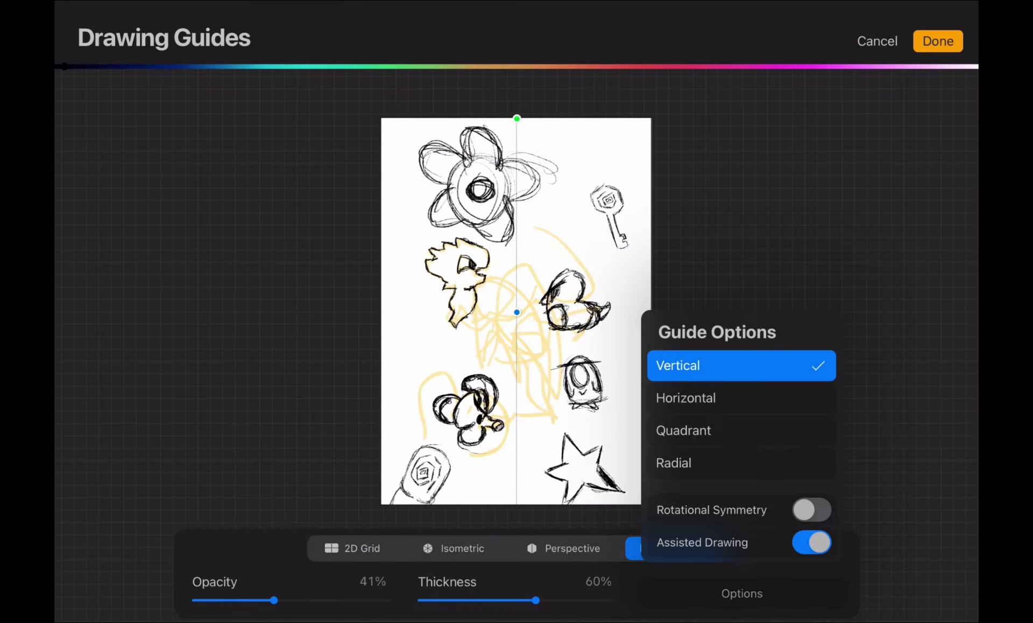
{"action": "left_click", "coordinate": [683, 430]}
{"action": "left_click", "coordinate": [674, 462]}
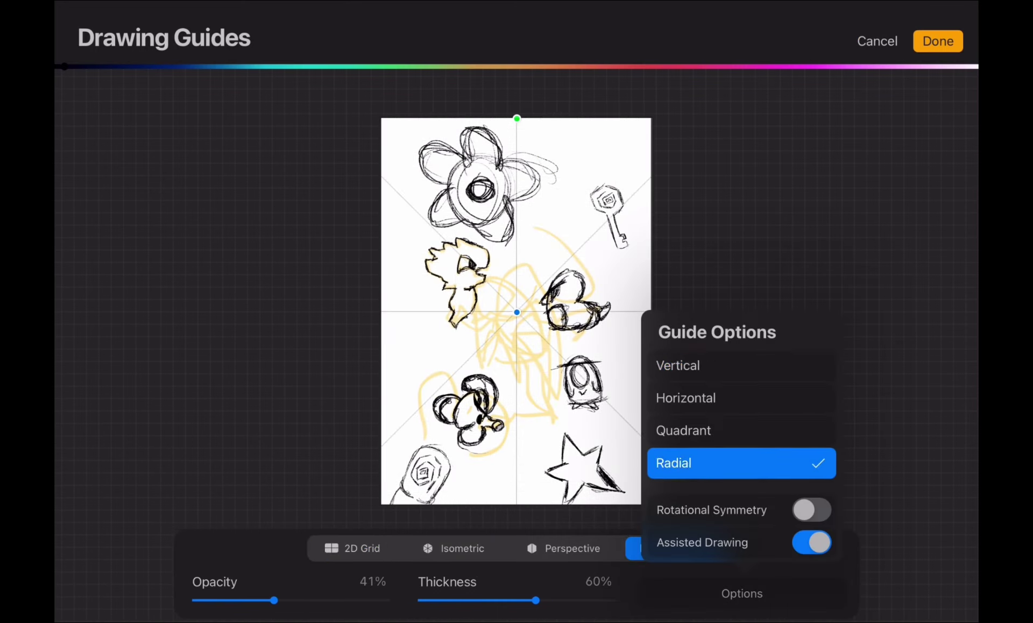
{"action": "left_click", "coordinate": [687, 398]}
{"action": "left_click", "coordinate": [684, 430]}
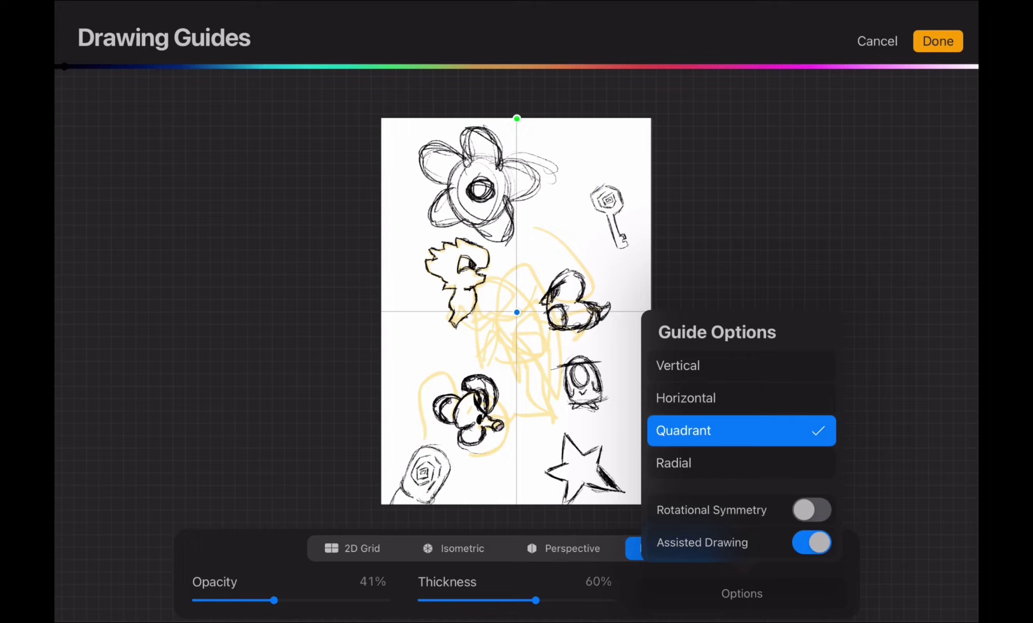
{"action": "left_click", "coordinate": [674, 462]}
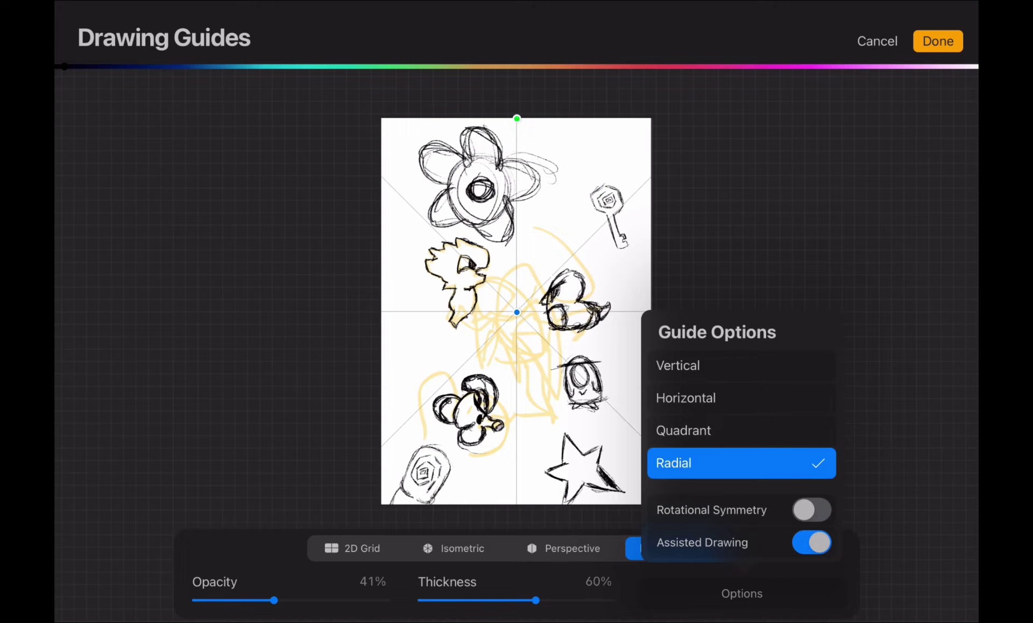
{"action": "left_click", "coordinate": [811, 509]}
{"action": "left_click", "coordinate": [808, 242]}
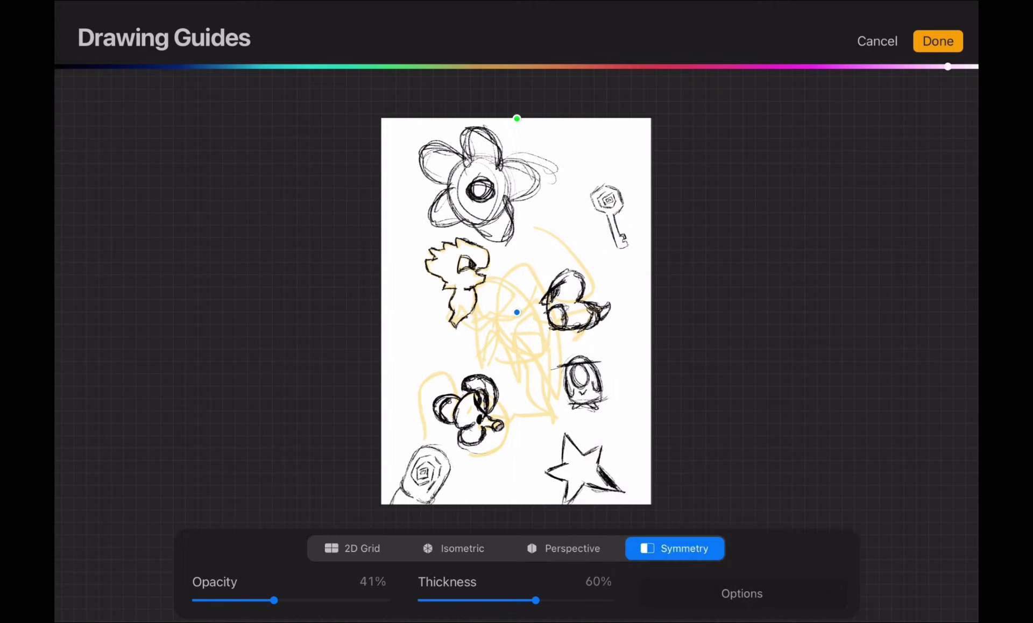
{"action": "left_click", "coordinate": [937, 41]}
Step: Freehand-select the spiky creature, duplicate it, and move the copy to the upper right
{"action": "left_click", "coordinate": [905, 8]}
{"action": "left_click", "coordinate": [275, 9]}
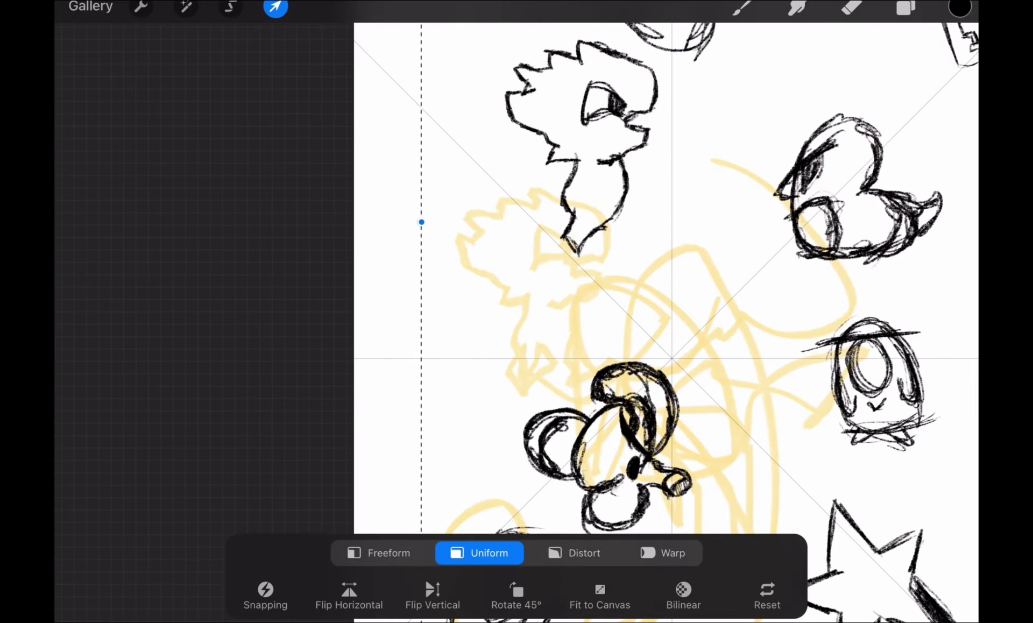
{"action": "scroll", "coordinate": [671, 323], "scroll_direction": "down", "scroll_amount": 5}
{"action": "left_click", "coordinate": [742, 9]}
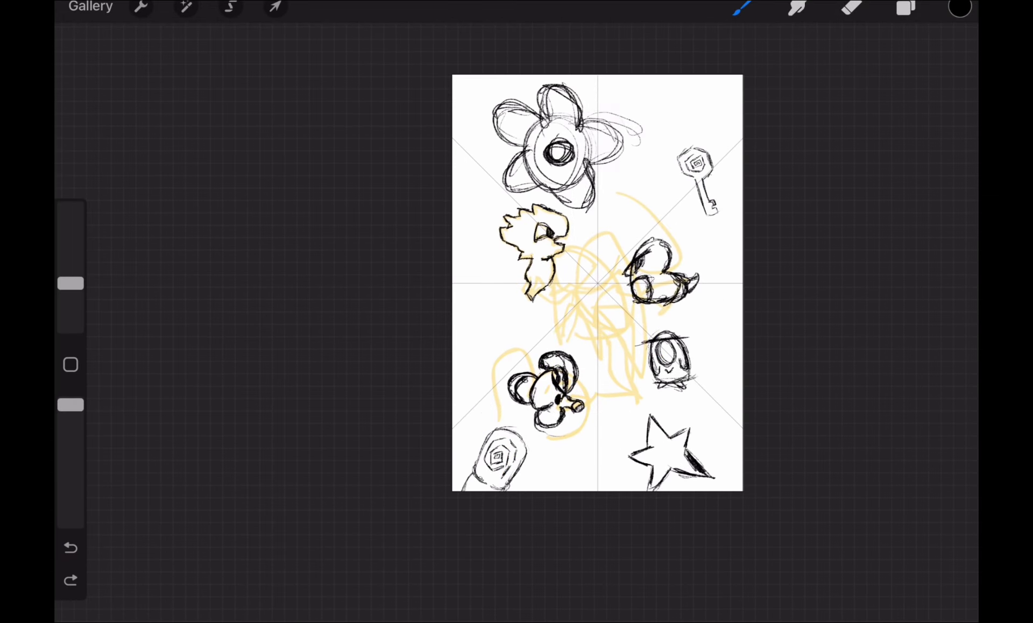
{"action": "left_click", "coordinate": [230, 8]}
{"action": "scroll", "coordinate": [565, 282], "scroll_direction": "up", "scroll_amount": 5}
{"action": "left_click", "coordinate": [471, 553]}
{"action": "mouse_move", "coordinate": [518, 84]}
{"action": "left_mouse_down"}
{"action": "mouse_move", "coordinate": [590, 339]}
{"action": "mouse_move", "coordinate": [520, 82]}
{"action": "left_mouse_up"}
{"action": "left_click", "coordinate": [476, 594]}
{"action": "left_click_drag", "start_coordinate": [509, 225], "coordinate": [731, 166]}
{"action": "scroll", "coordinate": [630, 323], "scroll_direction": "down", "scroll_amount": 5}
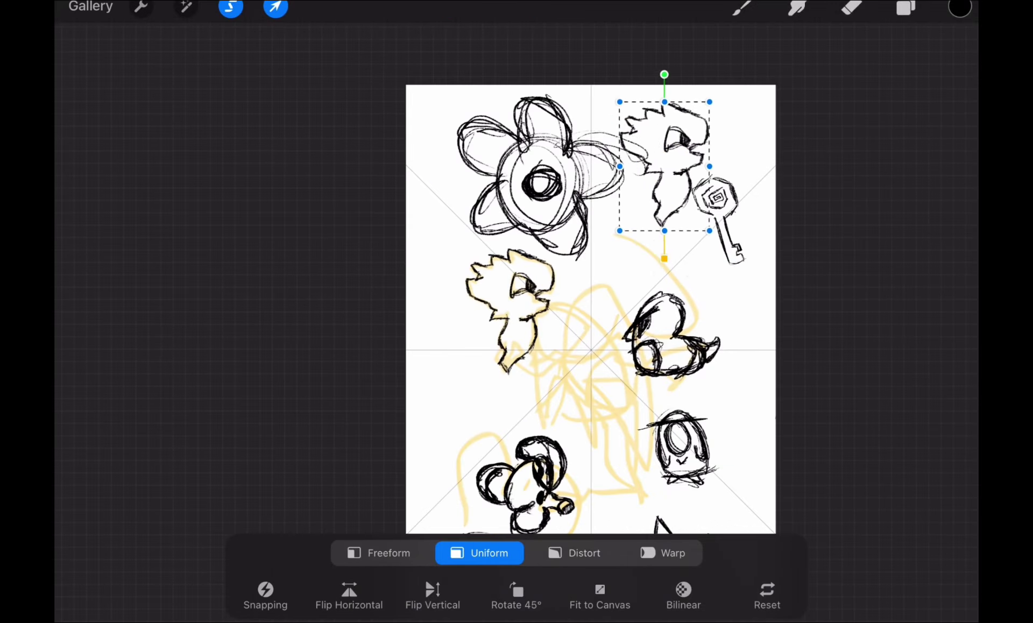
Step: Make Layer 3 active, hide Inserted Image and Layer 2, and draw a test stroke
{"action": "left_click", "coordinate": [905, 8]}
{"action": "left_click", "coordinate": [772, 114]}
{"action": "left_click", "coordinate": [905, 8]}
{"action": "left_click", "coordinate": [941, 166]}
{"action": "left_click", "coordinate": [942, 218]}
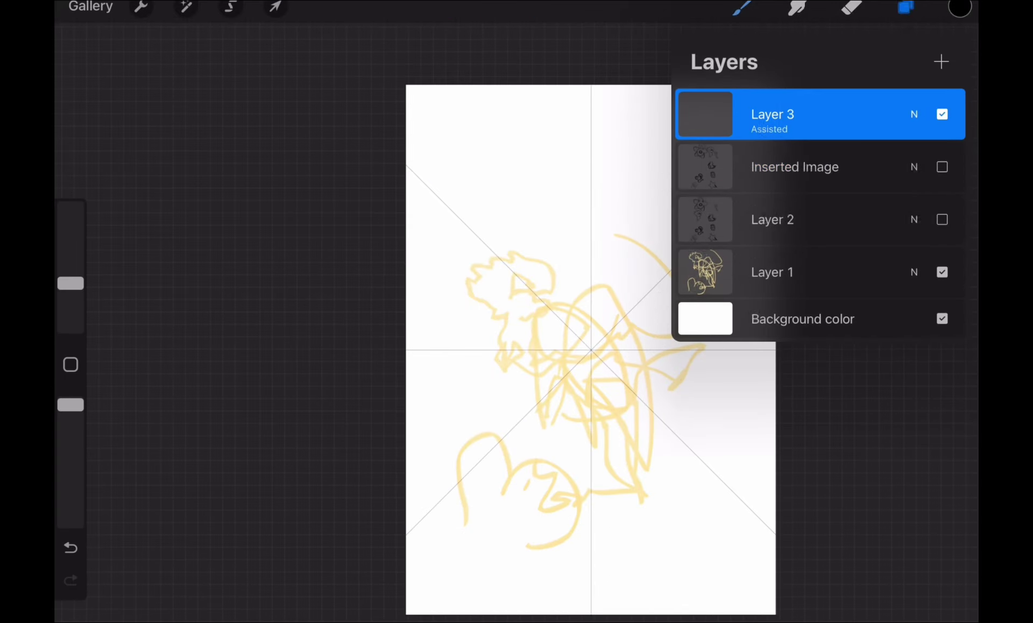
{"action": "left_click", "coordinate": [941, 167]}
{"action": "scroll", "coordinate": [516, 323], "scroll_direction": "up", "scroll_amount": 5}
{"action": "scroll", "coordinate": [517, 323], "scroll_direction": "down", "scroll_amount": 3}
{"action": "mouse_move", "coordinate": [577, 129]}
{"action": "left_mouse_down"}
{"action": "mouse_move", "coordinate": [601, 109]}
{"action": "mouse_move", "coordinate": [554, 144]}
{"action": "left_mouse_up"}
Step: Fade the sketch layer and begin inking the head outline, undoing failed strokes
{"action": "key", "text": "ctrl+z"}
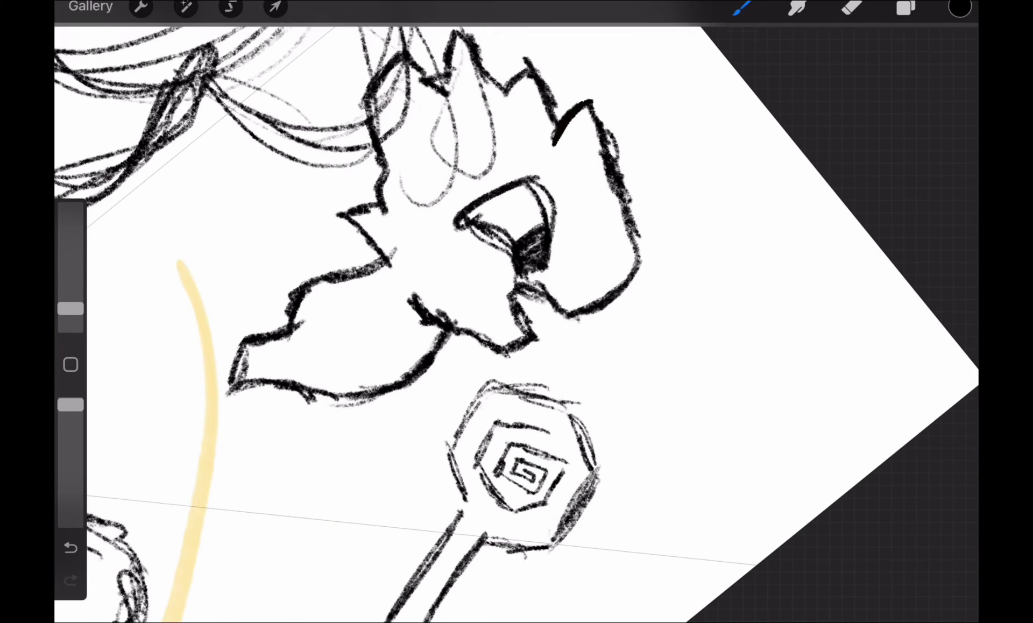
{"action": "left_click", "coordinate": [905, 8]}
{"action": "left_click_drag", "start_coordinate": [935, 228], "coordinate": [837, 228]}
{"action": "key", "text": "ctrl+z"}
{"action": "left_click_drag", "start_coordinate": [595, 103], "coordinate": [646, 253]}
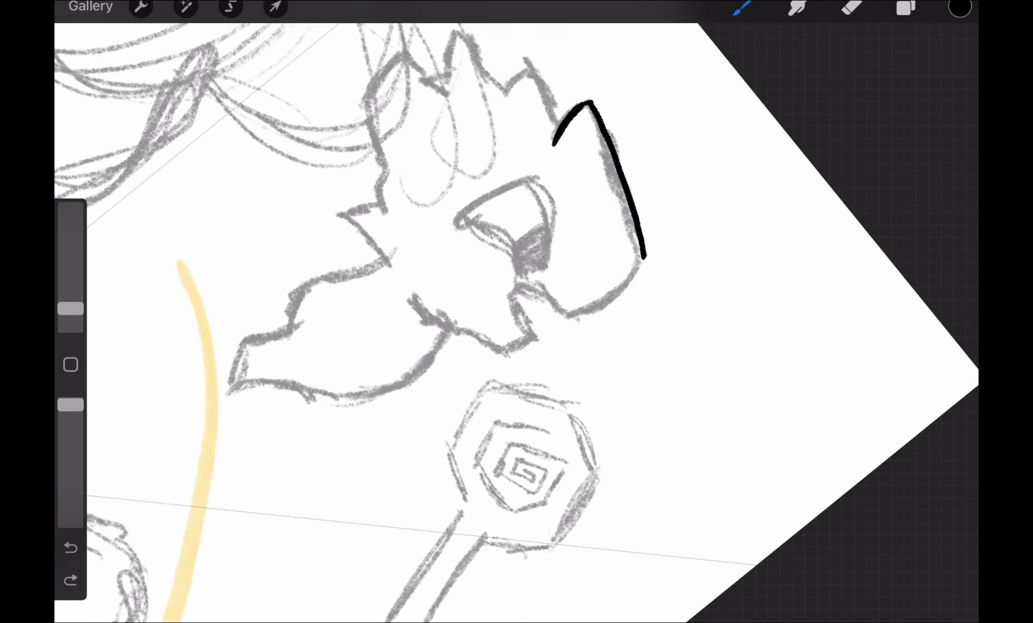
{"action": "scroll", "coordinate": [517, 323], "scroll_direction": "up", "scroll_amount": 2}
{"action": "key", "text": "ctrl+z"}
{"action": "scroll", "coordinate": [517, 322], "scroll_direction": "up", "scroll_amount": 5}
{"action": "scroll", "coordinate": [516, 323], "scroll_direction": "down", "scroll_amount": 2}
{"action": "left_click_drag", "start_coordinate": [554, 419], "coordinate": [562, 172]}
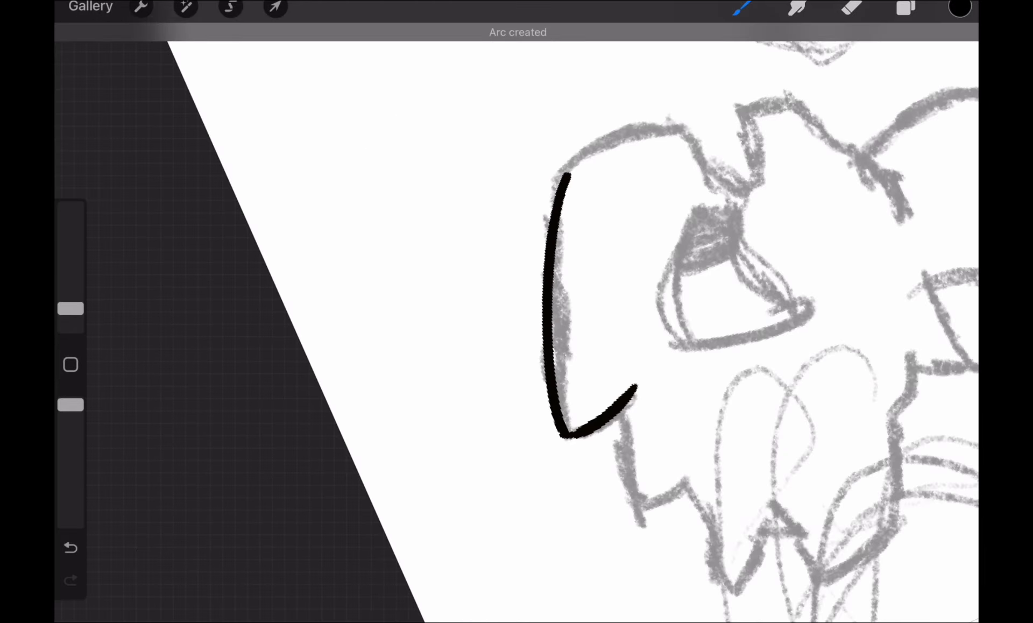
{"action": "scroll", "coordinate": [516, 324], "scroll_direction": "down", "scroll_amount": 3}
{"action": "scroll", "coordinate": [517, 323], "scroll_direction": "up", "scroll_amount": 5}
{"action": "mouse_move", "coordinate": [543, 370]}
{"action": "left_mouse_down"}
{"action": "mouse_move", "coordinate": [555, 183]}
{"action": "mouse_move", "coordinate": [511, 323]}
{"action": "left_mouse_up"}
{"action": "scroll", "coordinate": [517, 323], "scroll_direction": "down", "scroll_amount": 2}
{"action": "scroll", "coordinate": [516, 323], "scroll_direction": "up", "scroll_amount": 2}
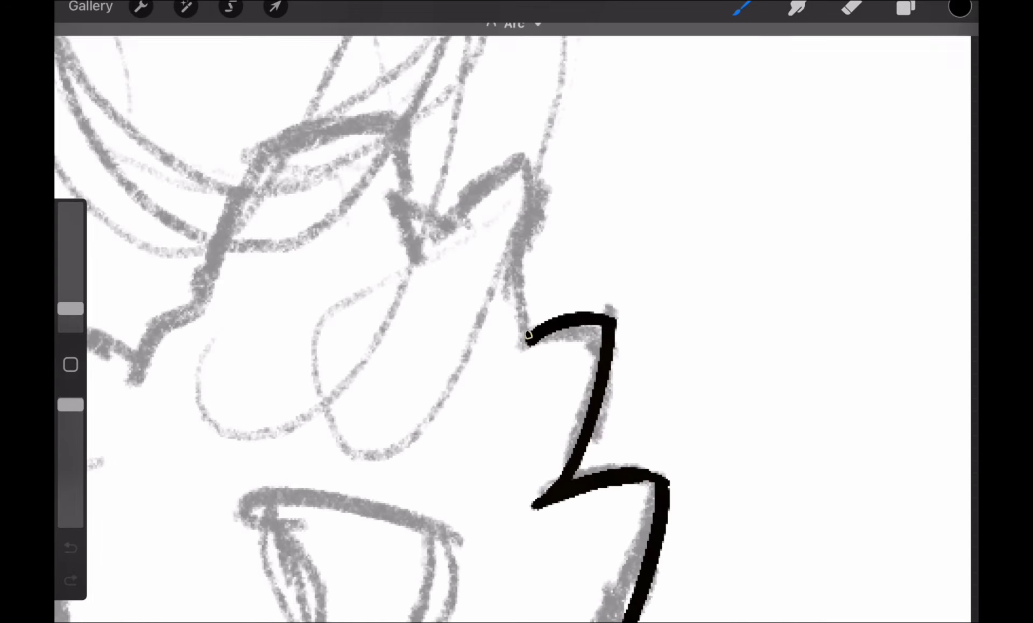
{"action": "scroll", "coordinate": [516, 323], "scroll_direction": "down", "scroll_amount": 3}
{"action": "scroll", "coordinate": [516, 323], "scroll_direction": "up", "scroll_amount": 3}
Step: Ink the spiky head top with adjusted snapped shapes and a larger brush
{"action": "left_click_drag", "start_coordinate": [547, 259], "coordinate": [563, 171]}
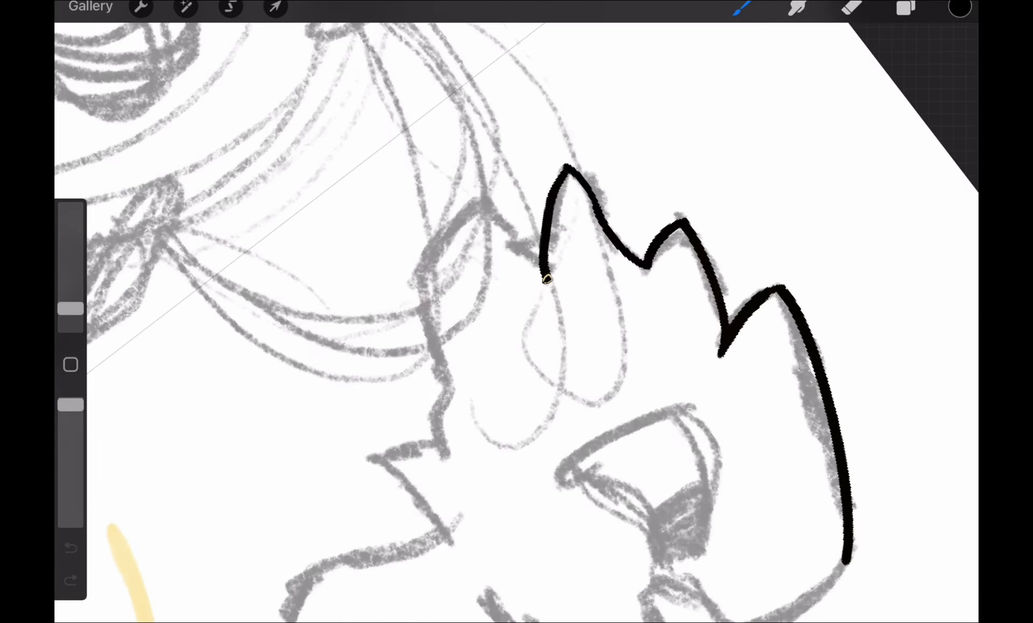
{"action": "left_click", "coordinate": [516, 33]}
{"action": "left_click", "coordinate": [517, 74]}
{"action": "scroll", "coordinate": [516, 323], "scroll_direction": "up", "scroll_amount": 3}
{"action": "left_click_drag", "start_coordinate": [511, 495], "coordinate": [502, 512]}
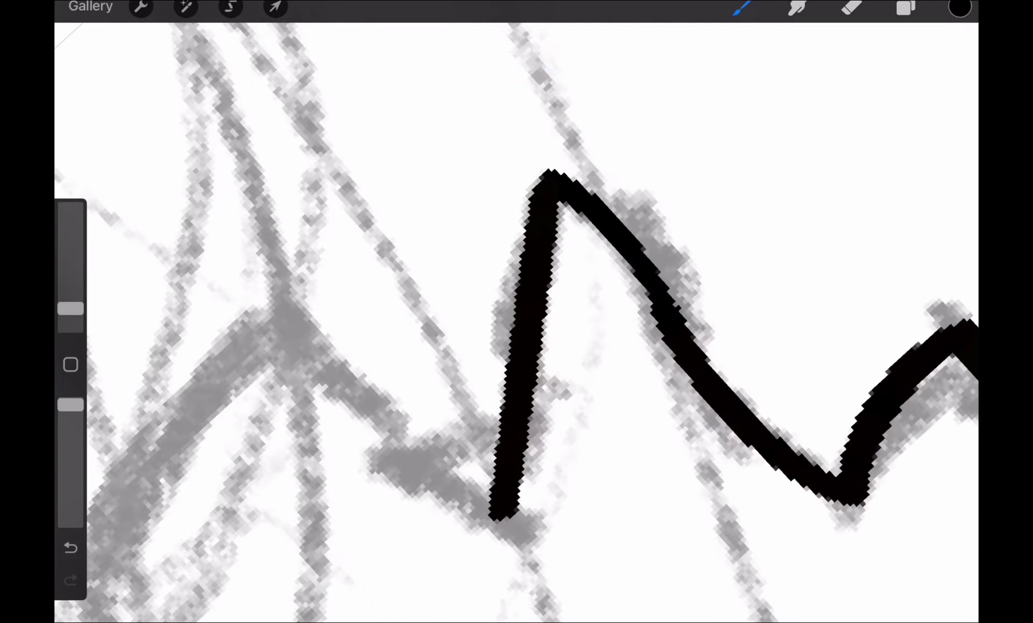
{"action": "scroll", "coordinate": [516, 323], "scroll_direction": "down", "scroll_amount": 5}
{"action": "scroll", "coordinate": [517, 324], "scroll_direction": "up", "scroll_amount": 5}
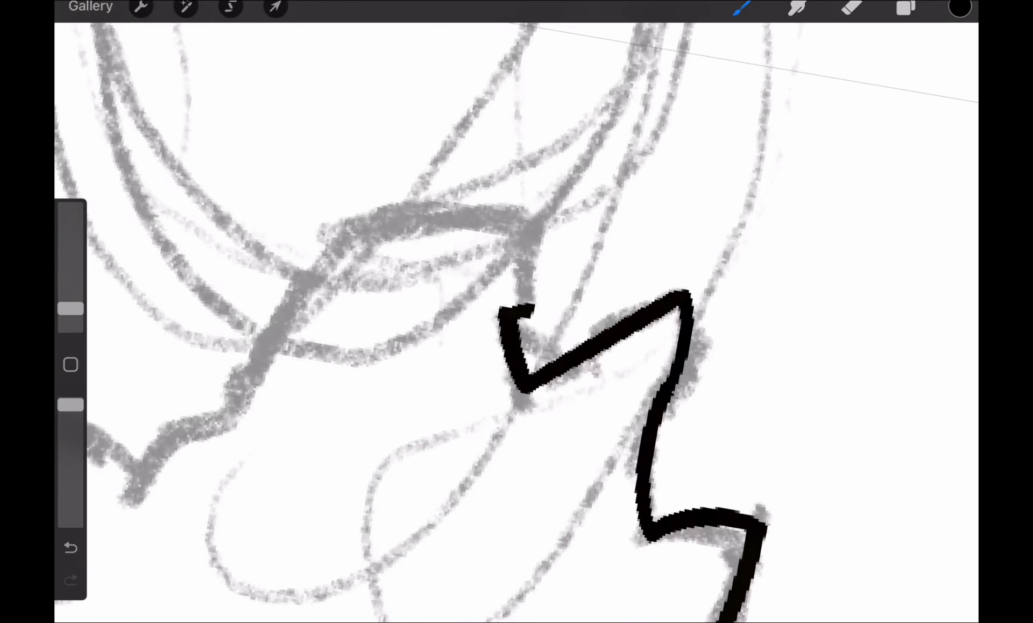
{"action": "scroll", "coordinate": [516, 323], "scroll_direction": "down", "scroll_amount": 2}
{"action": "scroll", "coordinate": [516, 323], "scroll_direction": "down", "scroll_amount": 5}
{"action": "left_click_drag", "start_coordinate": [71, 308], "coordinate": [69, 302]}
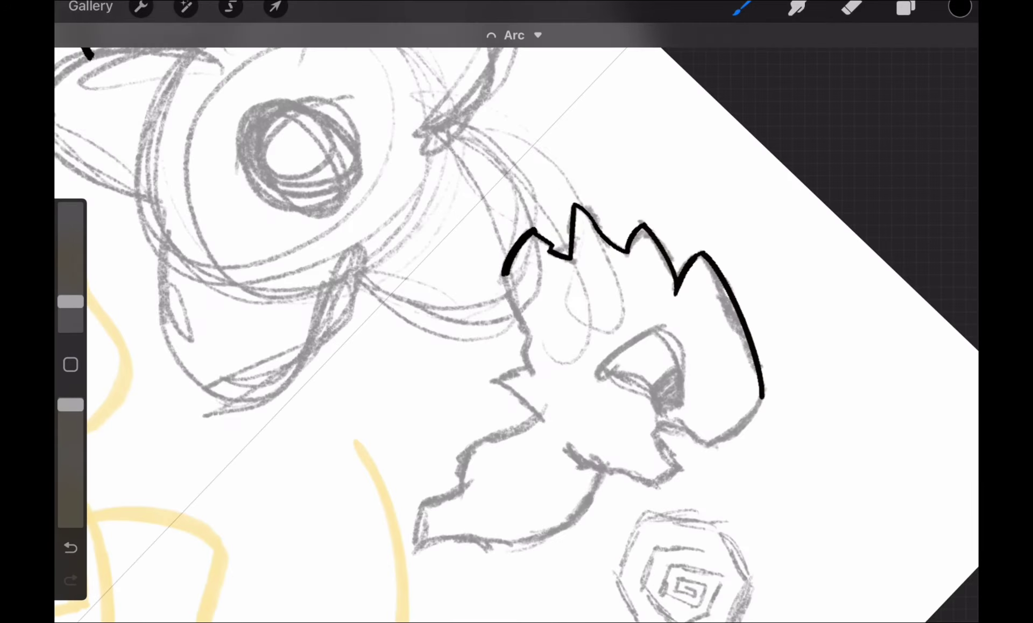
{"action": "scroll", "coordinate": [516, 323], "scroll_direction": "up", "scroll_amount": 5}
{"action": "scroll", "coordinate": [517, 323], "scroll_direction": "down", "scroll_amount": 5}
{"action": "scroll", "coordinate": [517, 322], "scroll_direction": "down", "scroll_amount": 2}
{"action": "scroll", "coordinate": [517, 323], "scroll_direction": "up", "scroll_amount": 5}
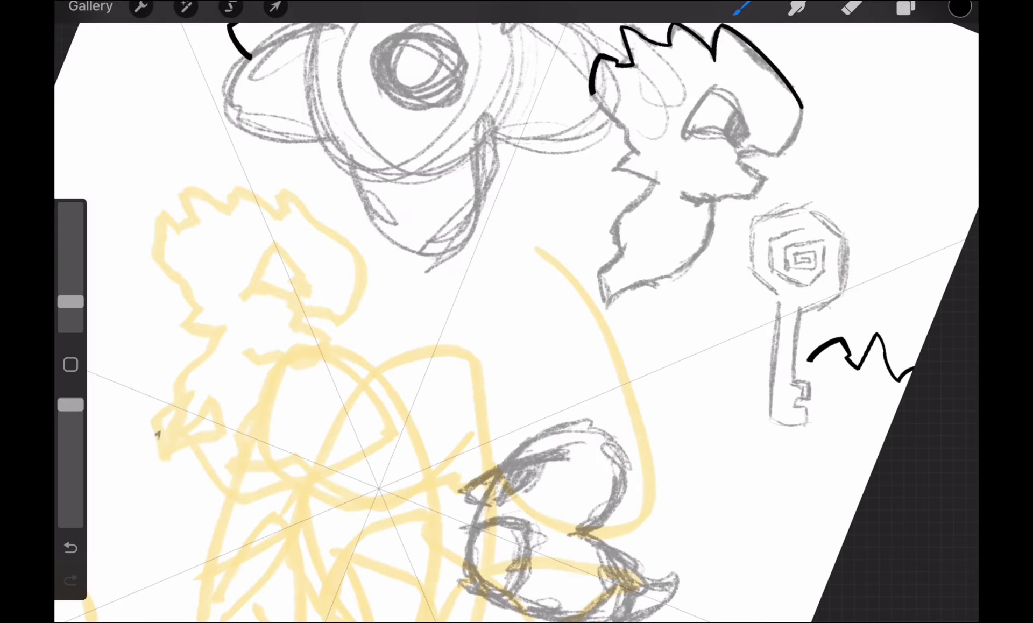
{"action": "scroll", "coordinate": [517, 324], "scroll_direction": "up", "scroll_amount": 5}
{"action": "left_click_drag", "start_coordinate": [590, 65], "coordinate": [549, 289]}
{"action": "left_click", "coordinate": [507, 33]}
{"action": "scroll", "coordinate": [517, 323], "scroll_direction": "down", "scroll_amount": 5}
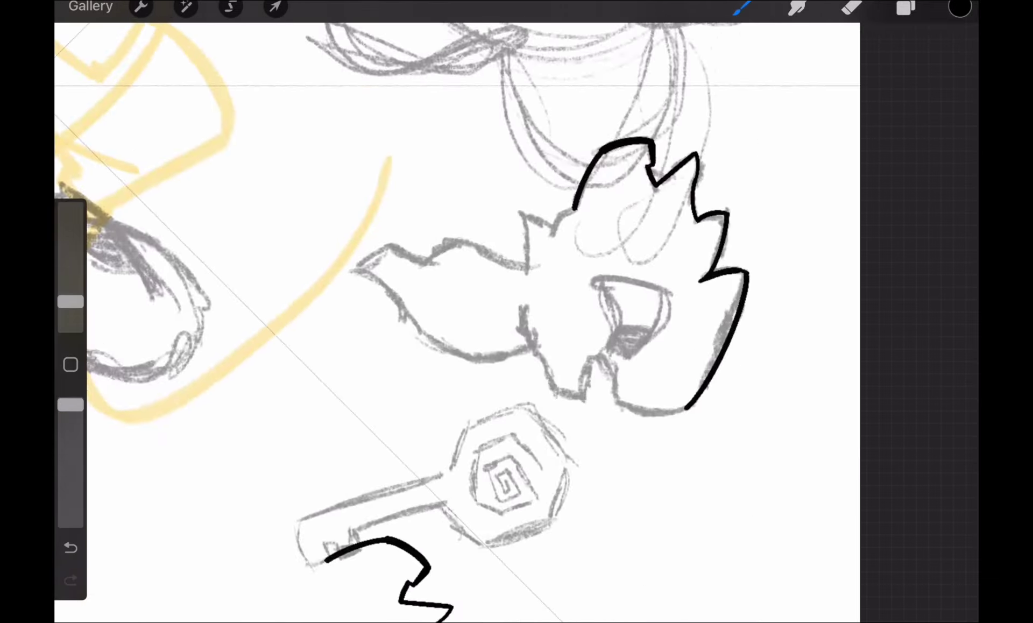
{"action": "scroll", "coordinate": [516, 323], "scroll_direction": "up", "scroll_amount": 5}
{"action": "scroll", "coordinate": [517, 323], "scroll_direction": "down", "scroll_amount": 5}
{"action": "scroll", "coordinate": [516, 322], "scroll_direction": "up", "scroll_amount": 5}
Step: Extend the head and back outlines with arc-shaped strokes
{"action": "left_click_drag", "start_coordinate": [542, 379], "coordinate": [622, 277]}
{"action": "scroll", "coordinate": [517, 323], "scroll_direction": "down", "scroll_amount": 3}
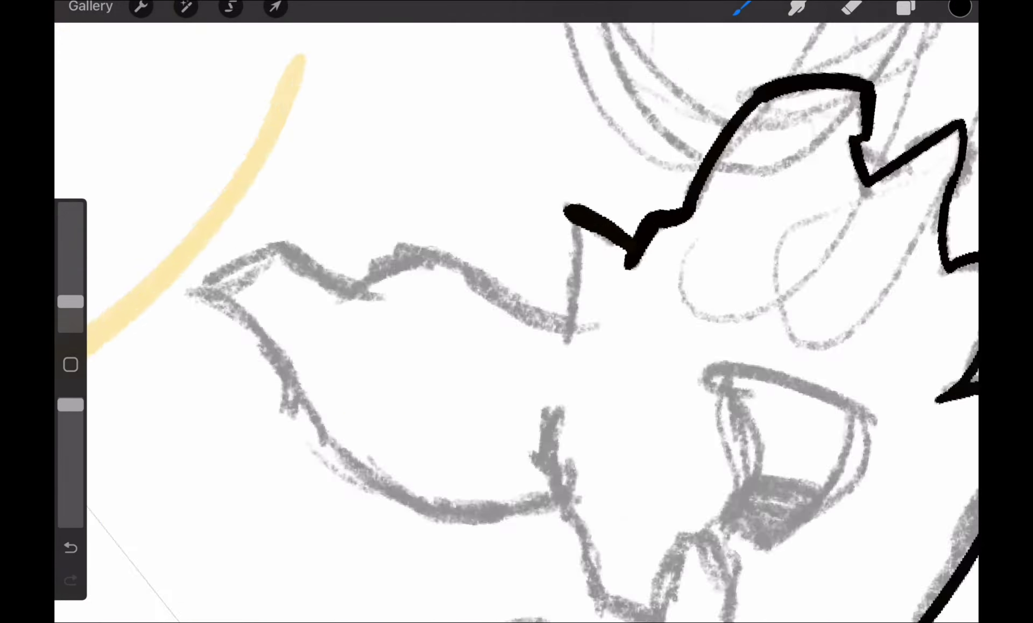
{"action": "scroll", "coordinate": [516, 323], "scroll_direction": "up", "scroll_amount": 3}
{"action": "left_click_drag", "start_coordinate": [496, 196], "coordinate": [518, 437]}
{"action": "scroll", "coordinate": [516, 323], "scroll_direction": "down", "scroll_amount": 5}
{"action": "left_click", "coordinate": [511, 34]}
{"action": "scroll", "coordinate": [516, 323], "scroll_direction": "up", "scroll_amount": 5}
{"action": "scroll", "coordinate": [516, 322], "scroll_direction": "down", "scroll_amount": 5}
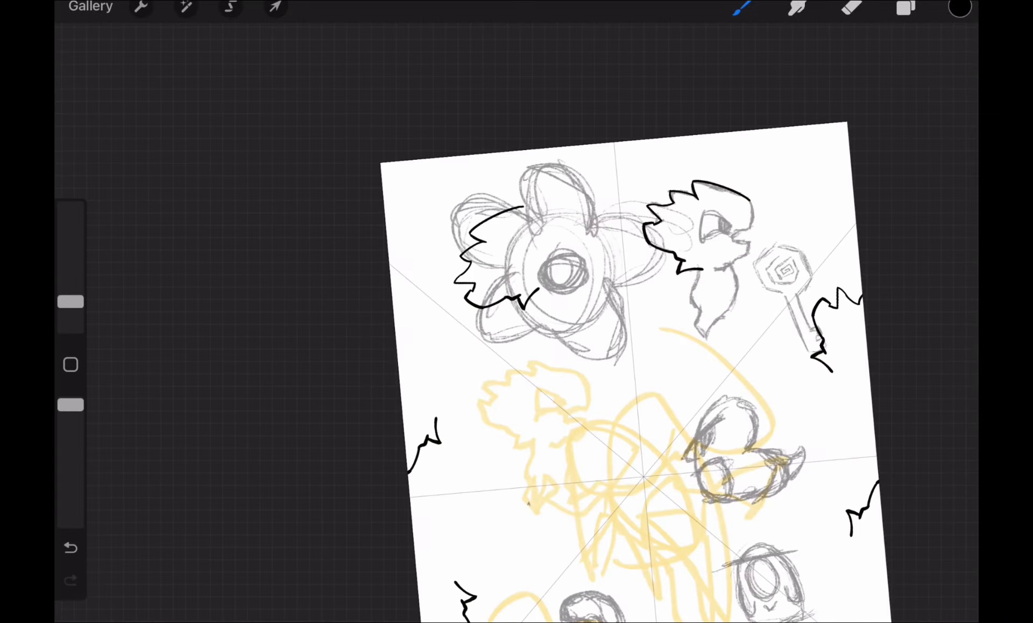
{"action": "scroll", "coordinate": [516, 322], "scroll_direction": "down", "scroll_amount": 3}
{"action": "scroll", "coordinate": [516, 323], "scroll_direction": "up", "scroll_amount": 5}
{"action": "left_click_drag", "start_coordinate": [574, 292], "coordinate": [556, 446]}
{"action": "scroll", "coordinate": [517, 324], "scroll_direction": "down", "scroll_amount": 3}
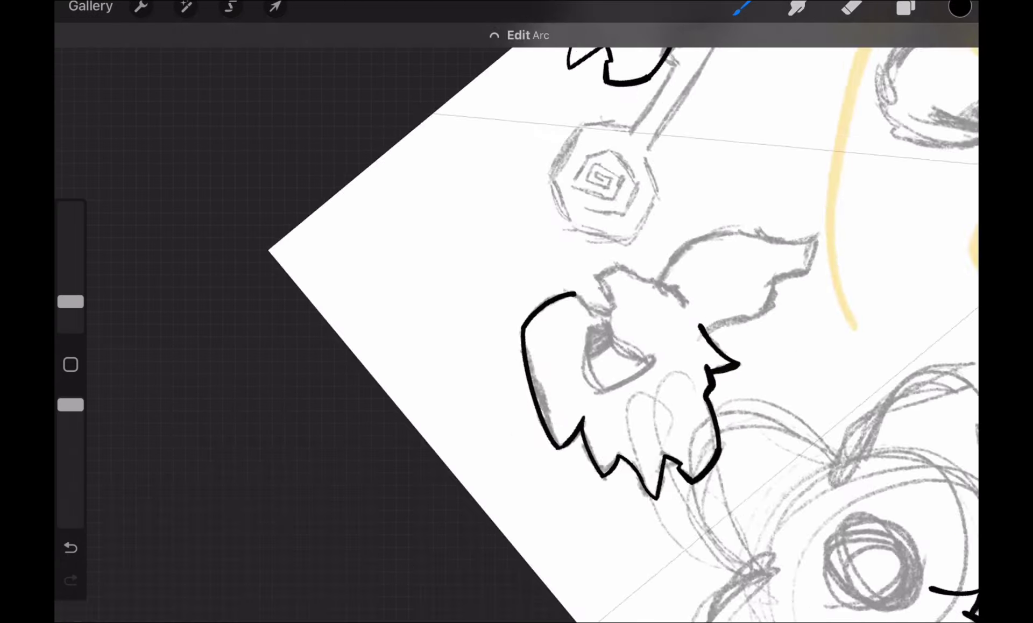
{"action": "scroll", "coordinate": [516, 322], "scroll_direction": "up", "scroll_amount": 5}
{"action": "left_click_drag", "start_coordinate": [604, 226], "coordinate": [565, 318]}
{"action": "scroll", "coordinate": [517, 323], "scroll_direction": "up", "scroll_amount": 3}
{"action": "left_click_drag", "start_coordinate": [620, 189], "coordinate": [615, 361]}
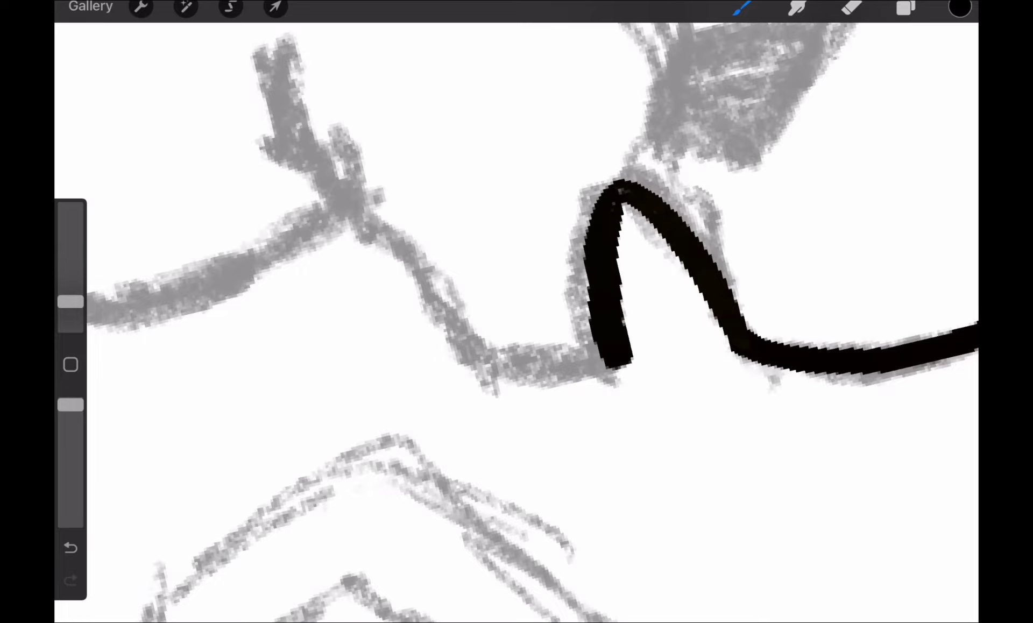
{"action": "left_click", "coordinate": [556, 74]}
{"action": "scroll", "coordinate": [516, 322], "scroll_direction": "down", "scroll_amount": 3}
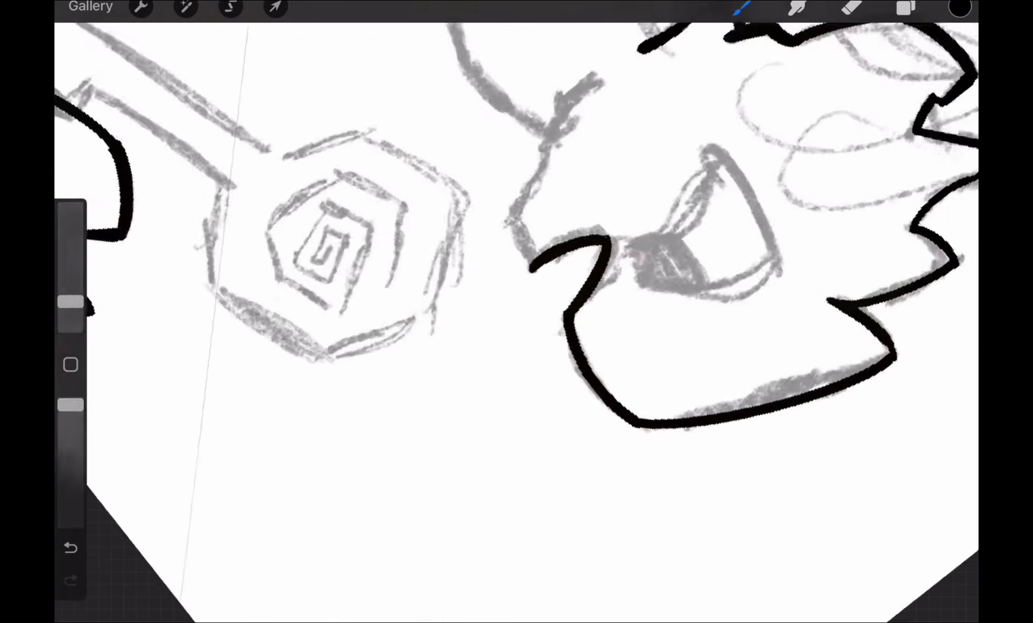
{"action": "scroll", "coordinate": [516, 323], "scroll_direction": "up", "scroll_amount": 3}
Step: Ink the jagged jaw, chest fur and part of a neighbouring head
{"action": "mouse_move", "coordinate": [537, 339]}
{"action": "left_mouse_down"}
{"action": "mouse_move", "coordinate": [537, 426]}
{"action": "mouse_move", "coordinate": [593, 357]}
{"action": "left_mouse_up"}
{"action": "scroll", "coordinate": [516, 323], "scroll_direction": "down", "scroll_amount": 3}
{"action": "scroll", "coordinate": [517, 323], "scroll_direction": "up", "scroll_amount": 5}
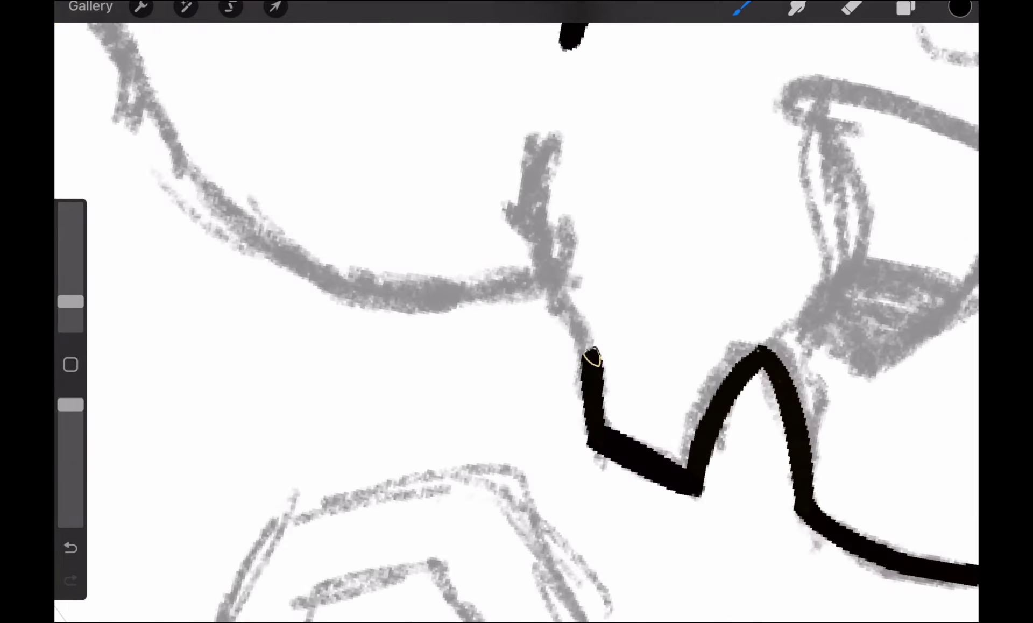
{"action": "left_click_drag", "start_coordinate": [548, 287], "coordinate": [545, 143]}
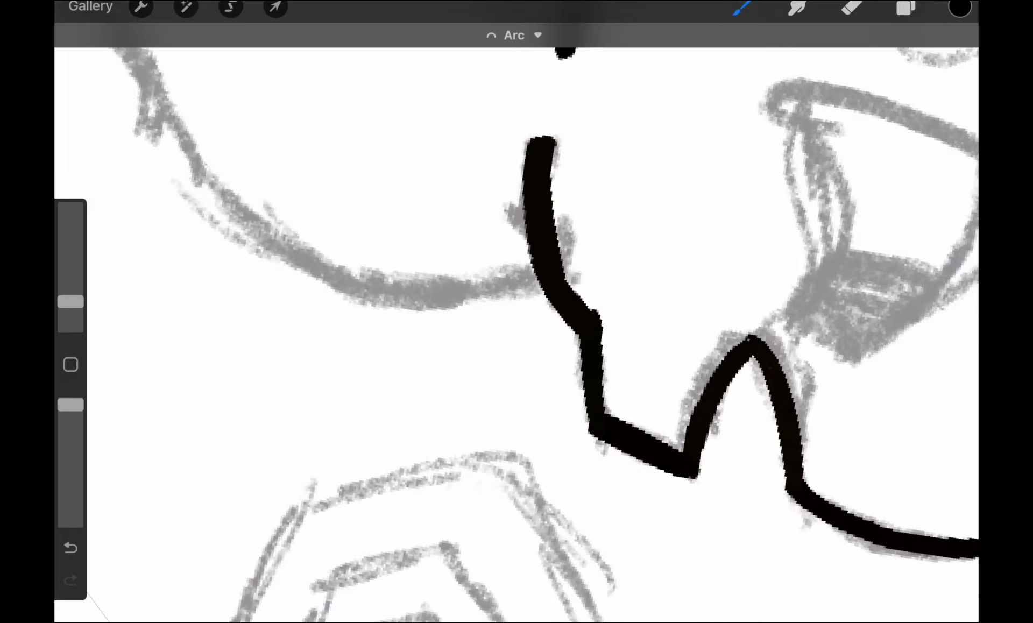
{"action": "scroll", "coordinate": [517, 323], "scroll_direction": "down", "scroll_amount": 5}
{"action": "scroll", "coordinate": [516, 324], "scroll_direction": "down", "scroll_amount": 3}
{"action": "scroll", "coordinate": [517, 322], "scroll_direction": "down", "scroll_amount": 2}
{"action": "scroll", "coordinate": [516, 323], "scroll_direction": "up", "scroll_amount": 8}
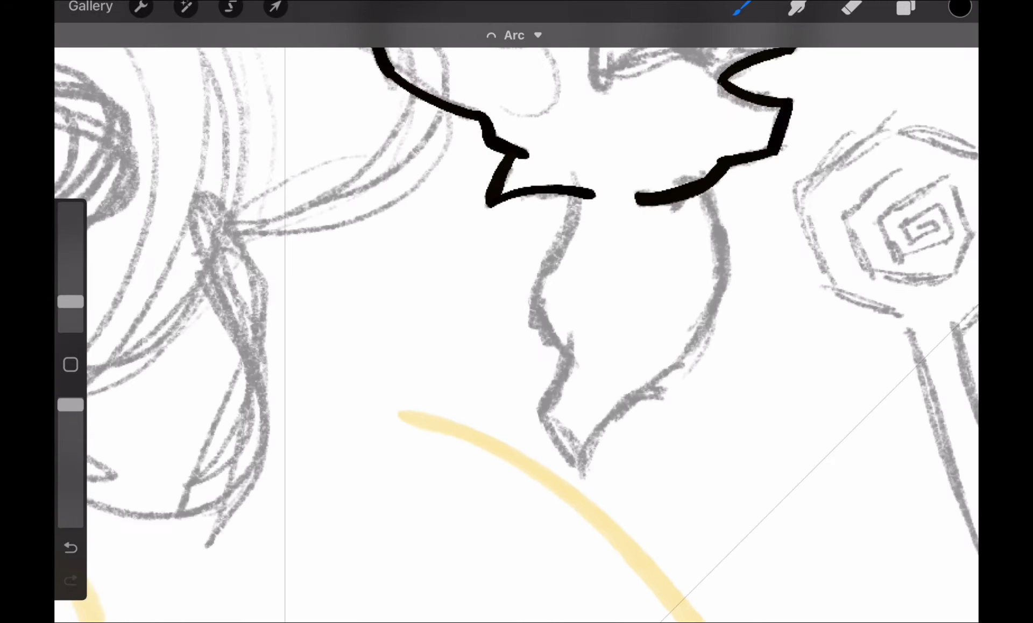
{"action": "left_click_drag", "start_coordinate": [575, 198], "coordinate": [566, 427]}
{"action": "scroll", "coordinate": [516, 323], "scroll_direction": "down", "scroll_amount": 5}
{"action": "scroll", "coordinate": [516, 323], "scroll_direction": "up", "scroll_amount": 5}
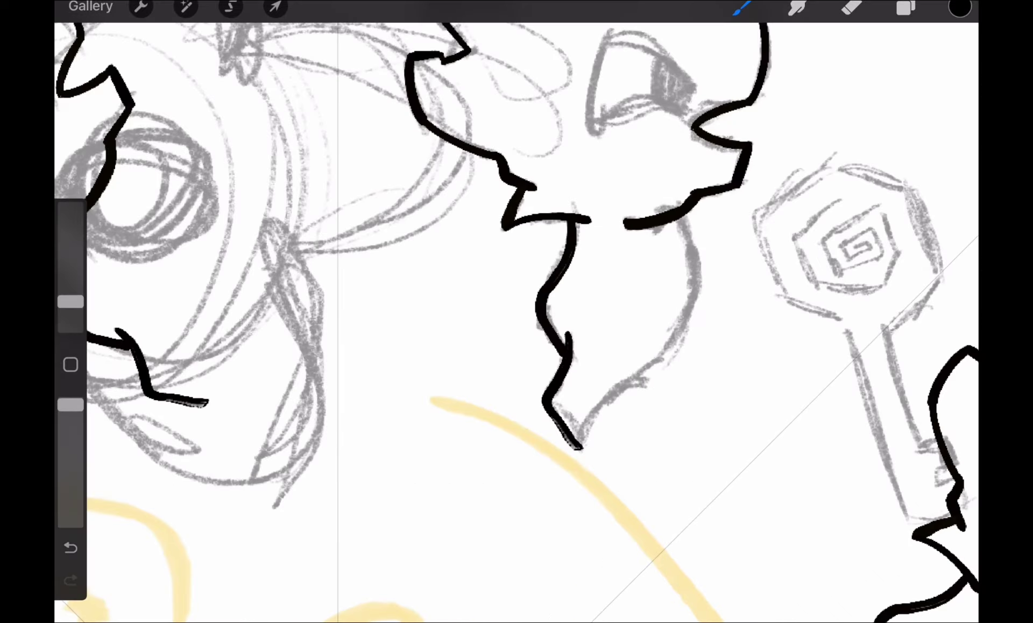
{"action": "left_click_drag", "start_coordinate": [692, 215], "coordinate": [587, 440]}
{"action": "scroll", "coordinate": [517, 322], "scroll_direction": "down", "scroll_amount": 6}
{"action": "scroll", "coordinate": [516, 323], "scroll_direction": "up", "scroll_amount": 6}
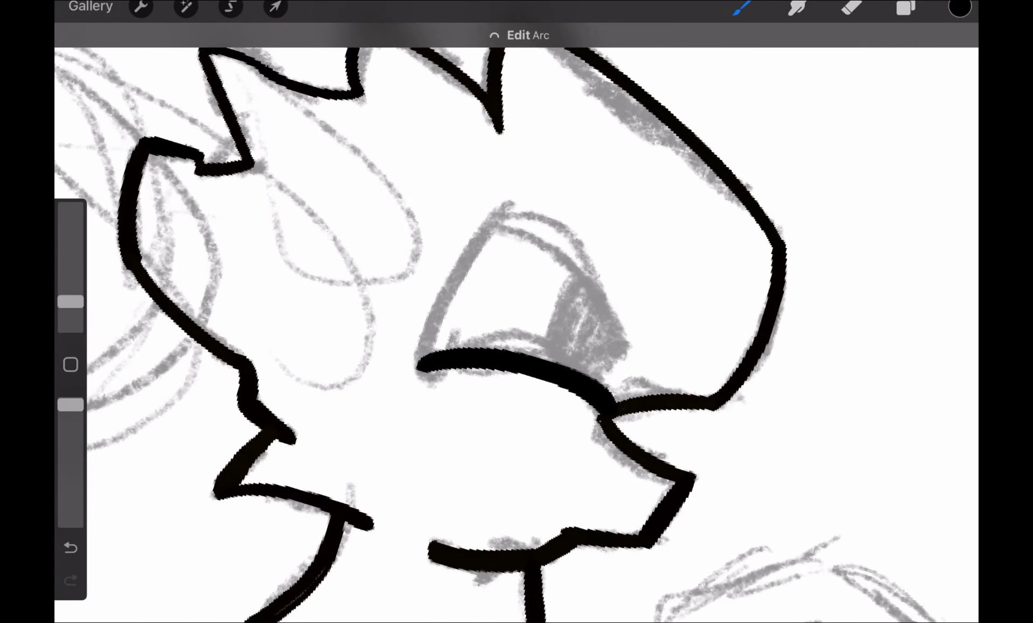
Step: Ink the eye's upper, lower and left curves, undoing a flame stroke
{"action": "left_click_drag", "start_coordinate": [638, 396], "coordinate": [645, 323]}
{"action": "mouse_move", "coordinate": [502, 195]}
{"action": "left_mouse_down"}
{"action": "mouse_move", "coordinate": [539, 207]}
{"action": "mouse_move", "coordinate": [649, 311]}
{"action": "left_mouse_up"}
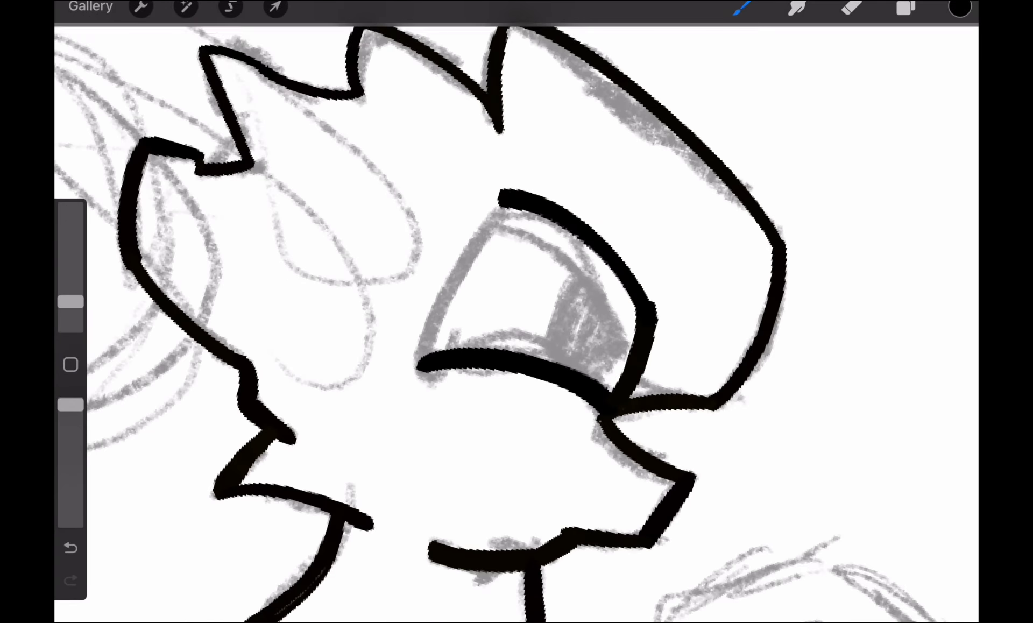
{"action": "scroll", "coordinate": [517, 323], "scroll_direction": "up", "scroll_amount": 3}
{"action": "left_click_drag", "start_coordinate": [533, 234], "coordinate": [537, 460]}
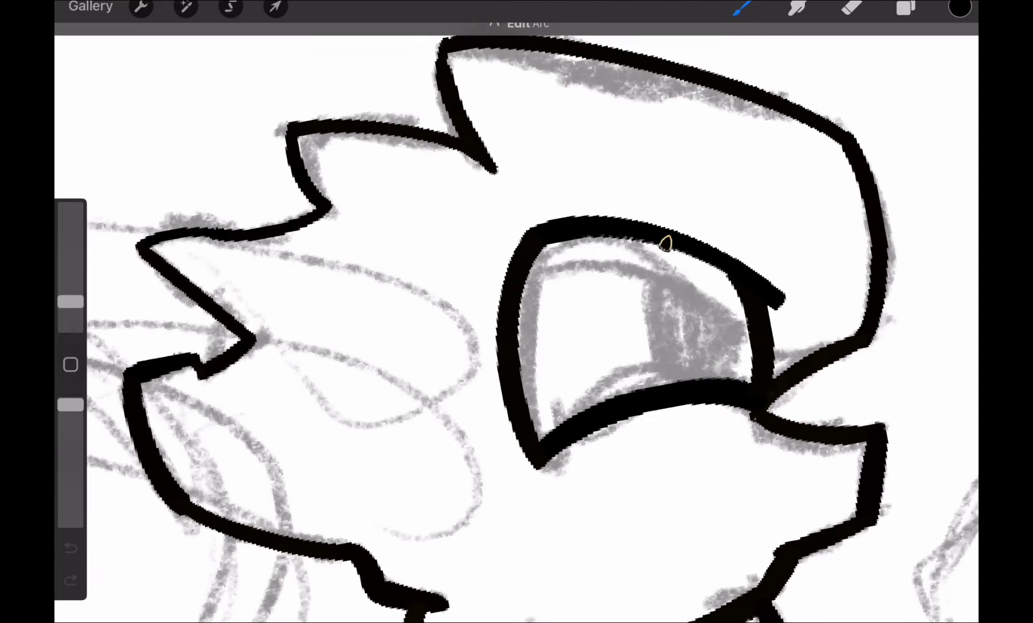
{"action": "scroll", "coordinate": [517, 323], "scroll_direction": "down", "scroll_amount": 5}
{"action": "scroll", "coordinate": [517, 323], "scroll_direction": "up", "scroll_amount": 5}
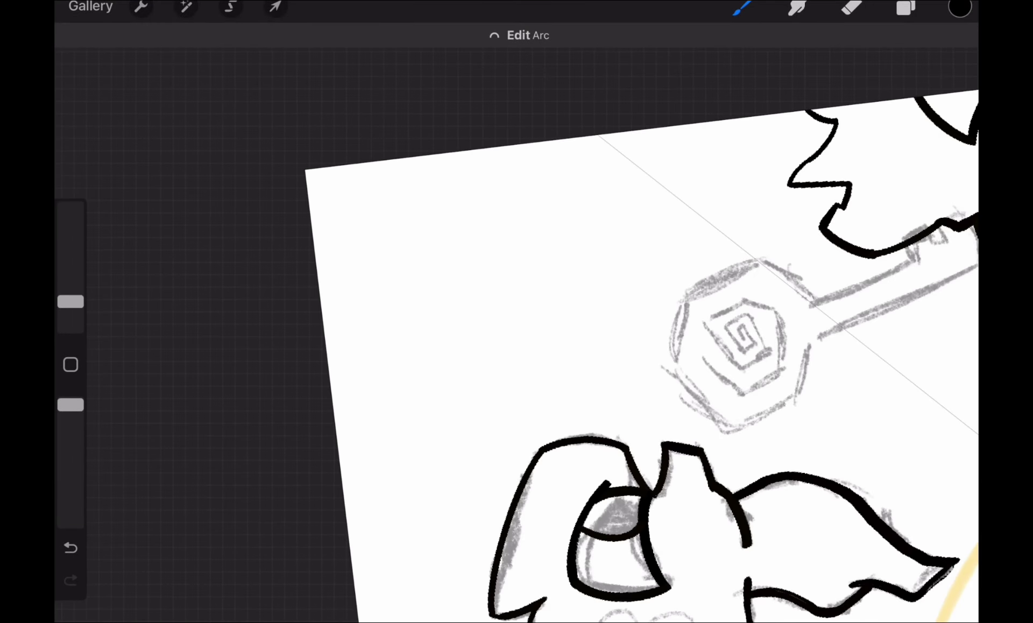
{"action": "left_click_drag", "start_coordinate": [628, 445], "coordinate": [592, 292]}
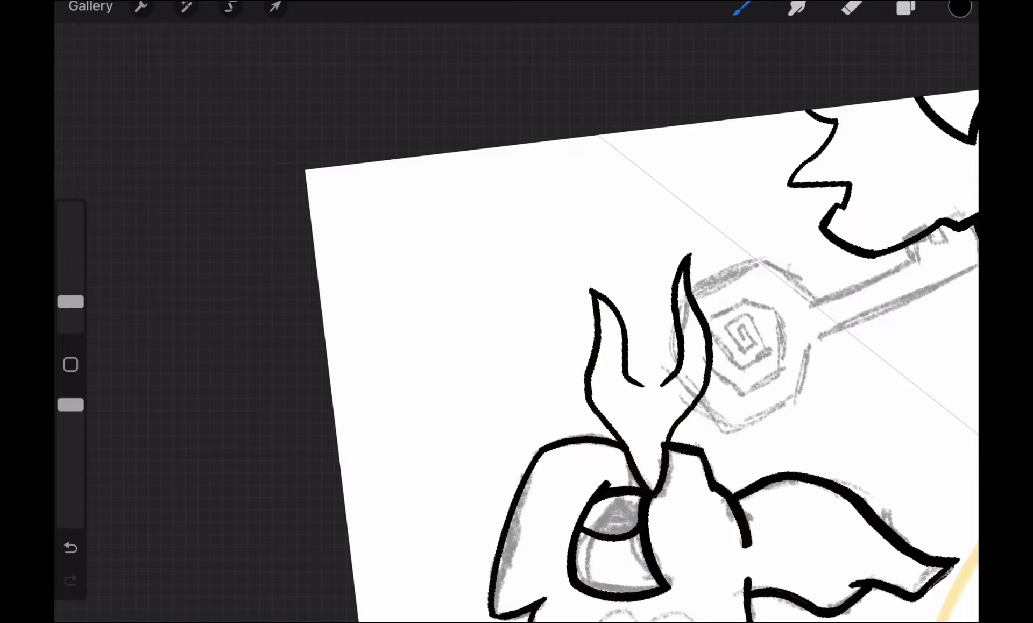
{"action": "key", "text": "ctrl+z"}
Step: Check the brush library twice and undo a stray sketch stroke
{"action": "left_click", "coordinate": [742, 7]}
{"action": "scroll", "coordinate": [638, 355], "scroll_direction": "down", "scroll_amount": 5}
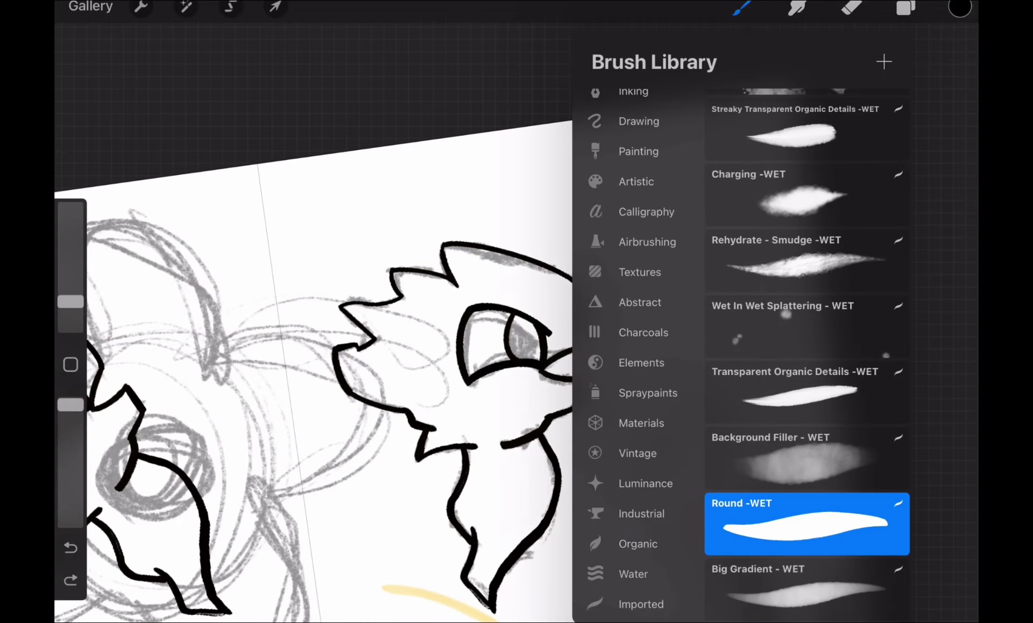
{"action": "left_click", "coordinate": [905, 8]}
{"action": "scroll", "coordinate": [517, 323], "scroll_direction": "up", "scroll_amount": 5}
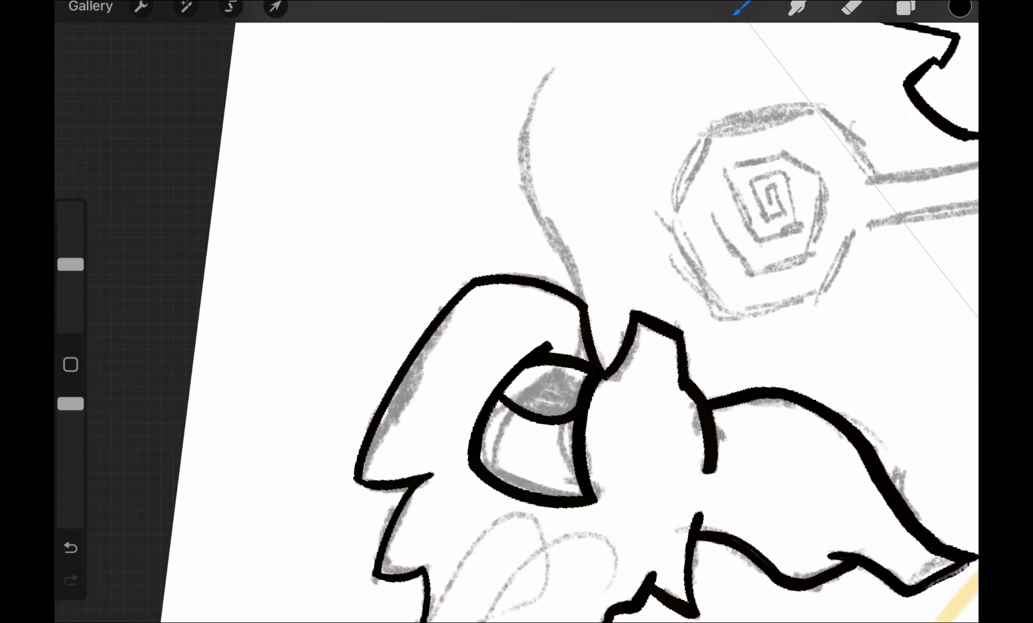
{"action": "scroll", "coordinate": [565, 363], "scroll_direction": "down", "scroll_amount": 3}
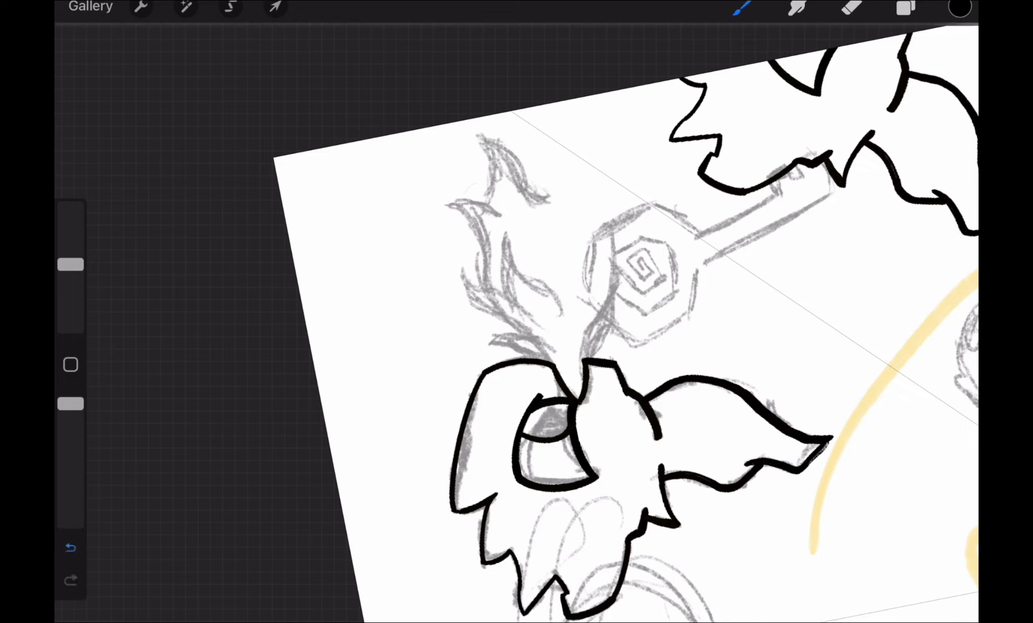
{"action": "left_click", "coordinate": [70, 547]}
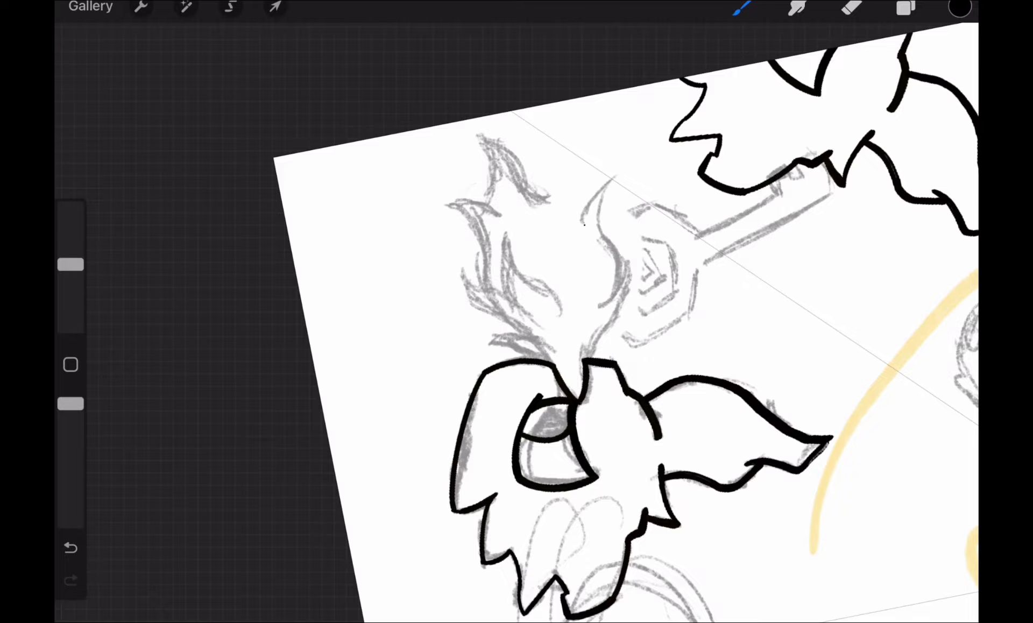
{"action": "scroll", "coordinate": [540, 266], "scroll_direction": "up", "scroll_amount": 5}
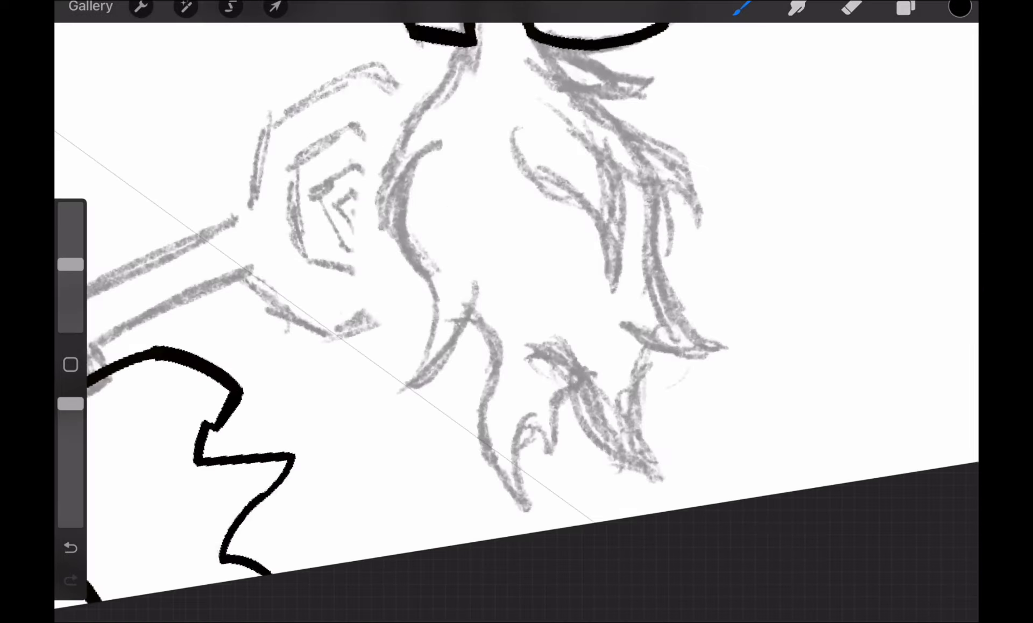
{"action": "scroll", "coordinate": [516, 312], "scroll_direction": "down", "scroll_amount": 3}
{"action": "scroll", "coordinate": [635, 264], "scroll_direction": "up", "scroll_amount": 3}
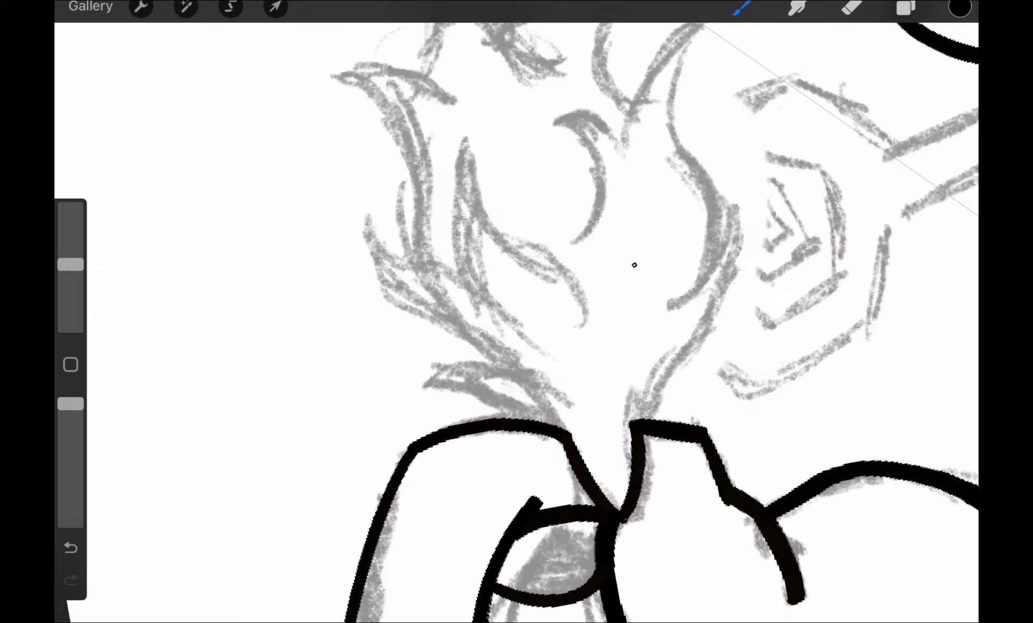
{"action": "scroll", "coordinate": [685, 206], "scroll_direction": "down", "scroll_amount": 2}
{"action": "scroll", "coordinate": [685, 206], "scroll_direction": "up", "scroll_amount": 2}
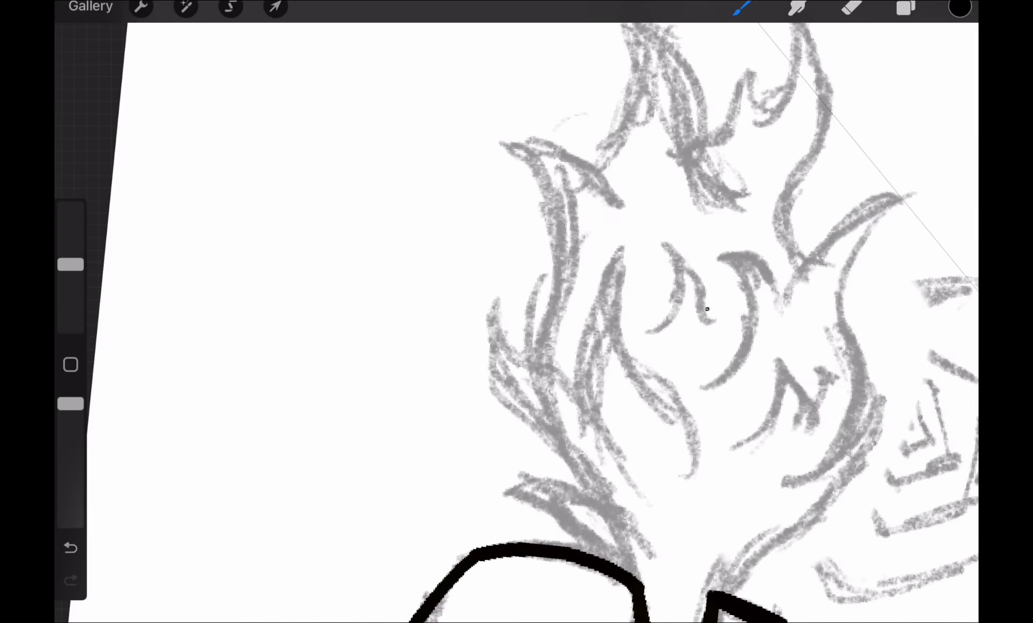
{"action": "scroll", "coordinate": [516, 311], "scroll_direction": "down", "scroll_amount": 5}
{"action": "scroll", "coordinate": [347, 314], "scroll_direction": "up", "scroll_amount": 2}
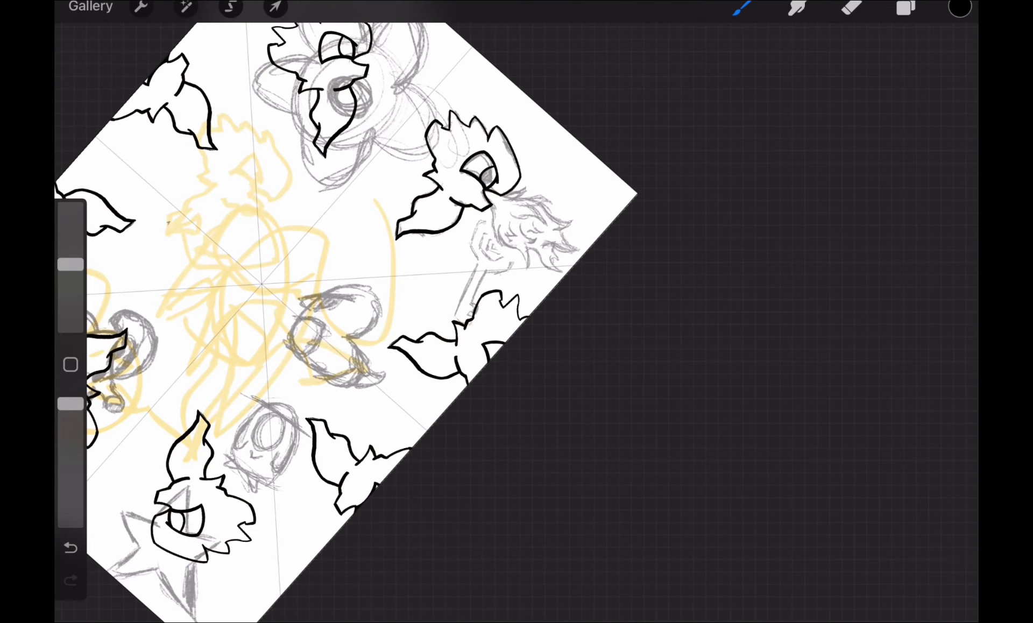
{"action": "scroll", "coordinate": [516, 311], "scroll_direction": "down", "scroll_amount": 2}
{"action": "scroll", "coordinate": [516, 311], "scroll_direction": "up", "scroll_amount": 5}
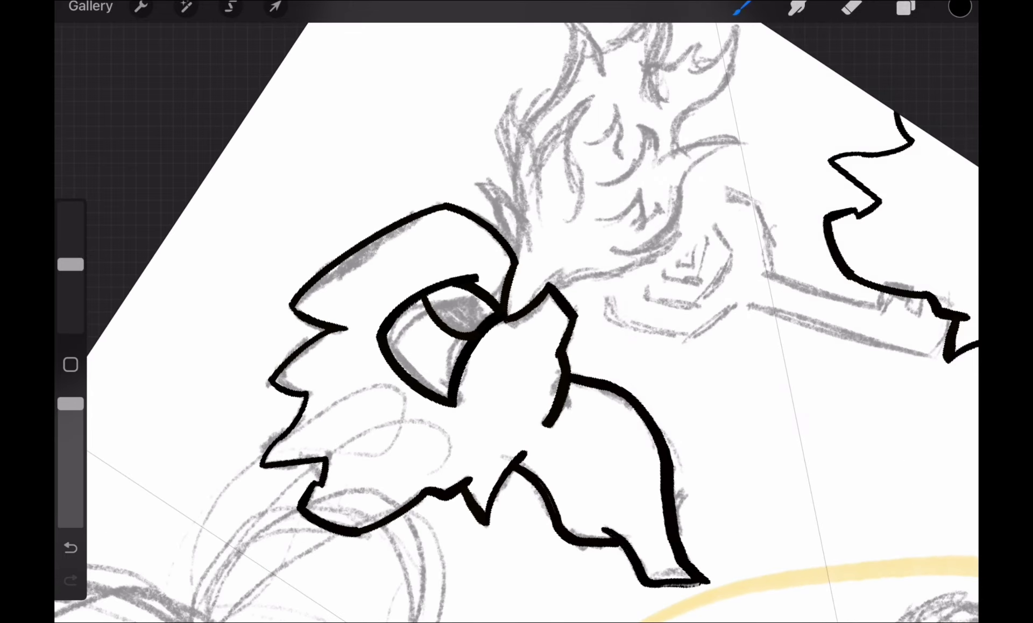
{"action": "left_click", "coordinate": [742, 8]}
{"action": "left_click", "coordinate": [323, 161]}
{"action": "scroll", "coordinate": [516, 311], "scroll_direction": "up", "scroll_amount": 2}
Step: Ink the flame rising from the mouth with a wavy outline, removing a stray stroke
{"action": "left_click_drag", "start_coordinate": [517, 323], "coordinate": [500, 416]}
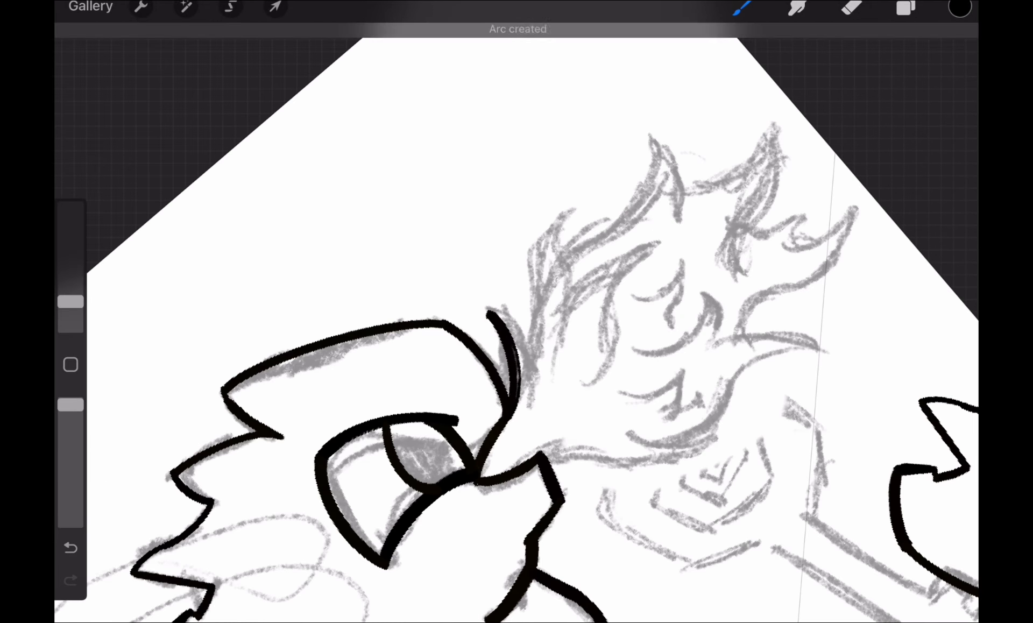
{"action": "mouse_move", "coordinate": [485, 310]}
{"action": "left_mouse_down"}
{"action": "mouse_move", "coordinate": [533, 339]}
{"action": "mouse_move", "coordinate": [565, 208]}
{"action": "left_mouse_up"}
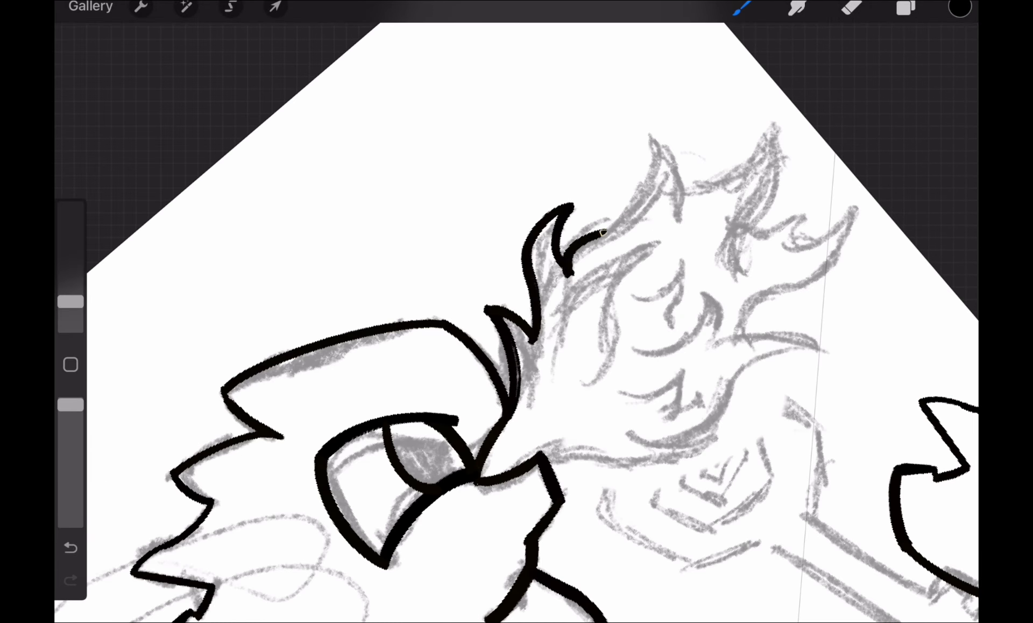
{"action": "scroll", "coordinate": [516, 312], "scroll_direction": "down", "scroll_amount": 3}
{"action": "scroll", "coordinate": [516, 312], "scroll_direction": "up", "scroll_amount": 5}
{"action": "mouse_move", "coordinate": [484, 363]}
{"action": "left_mouse_down"}
{"action": "mouse_move", "coordinate": [530, 74]}
{"action": "mouse_move", "coordinate": [691, 323]}
{"action": "mouse_move", "coordinate": [799, 113]}
{"action": "left_mouse_up"}
{"action": "scroll", "coordinate": [516, 311], "scroll_direction": "down", "scroll_amount": 3}
{"action": "scroll", "coordinate": [516, 311], "scroll_direction": "up", "scroll_amount": 3}
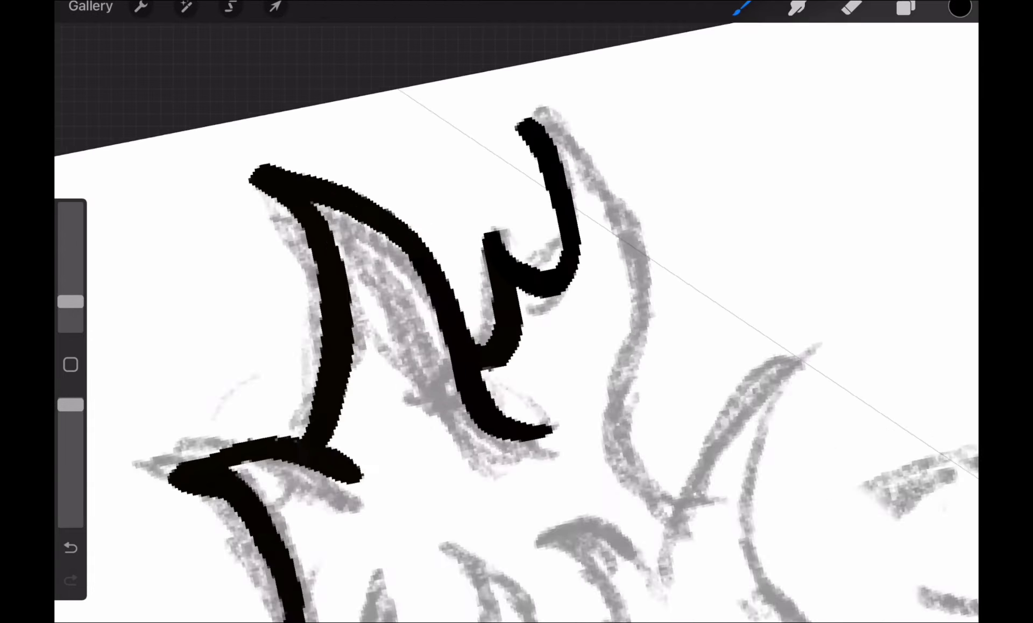
{"action": "scroll", "coordinate": [517, 312], "scroll_direction": "down", "scroll_amount": 3}
{"action": "scroll", "coordinate": [517, 311], "scroll_direction": "down", "scroll_amount": 3}
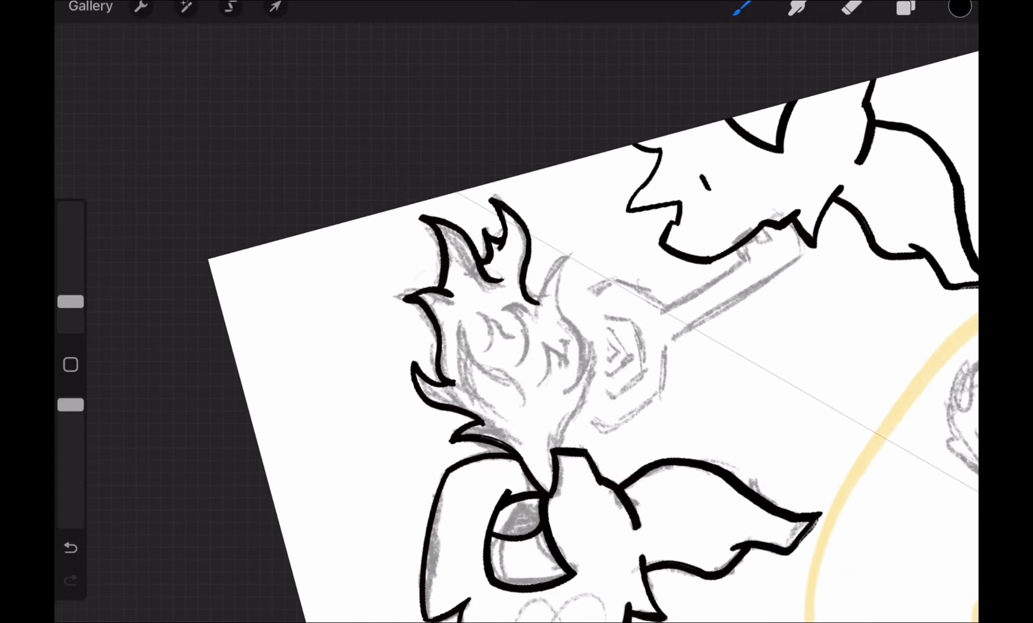
{"action": "scroll", "coordinate": [517, 312], "scroll_direction": "up", "scroll_amount": 5}
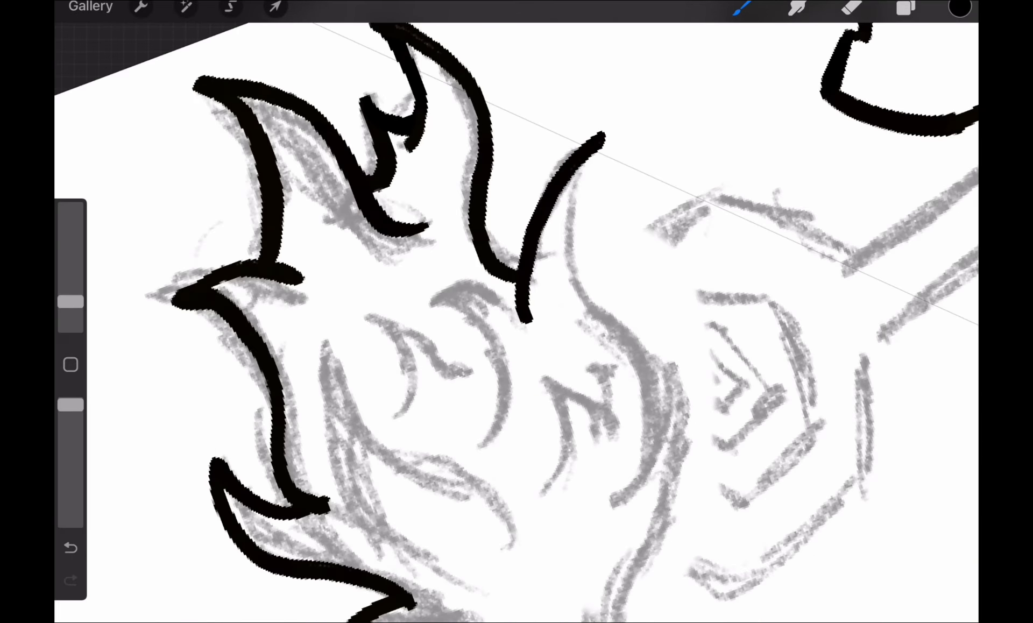
{"action": "left_click", "coordinate": [70, 547]}
{"action": "left_click_drag", "start_coordinate": [638, 360], "coordinate": [656, 478]}
{"action": "scroll", "coordinate": [517, 312], "scroll_direction": "down", "scroll_amount": 3}
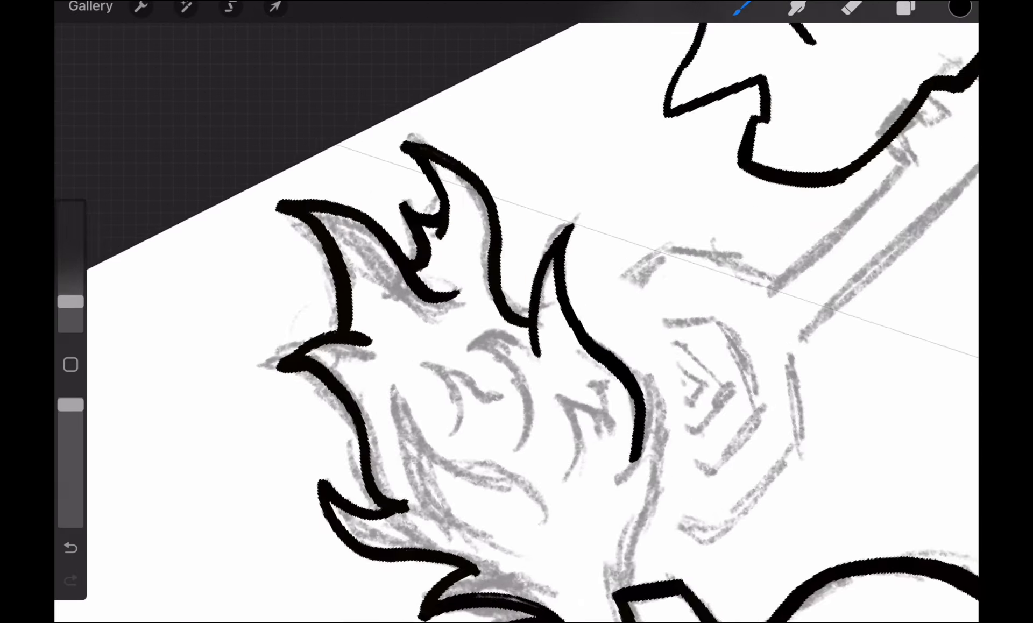
{"action": "scroll", "coordinate": [517, 312], "scroll_direction": "up", "scroll_amount": 4}
{"action": "scroll", "coordinate": [517, 312], "scroll_direction": "down", "scroll_amount": 3}
{"action": "scroll", "coordinate": [517, 312], "scroll_direction": "down", "scroll_amount": 2}
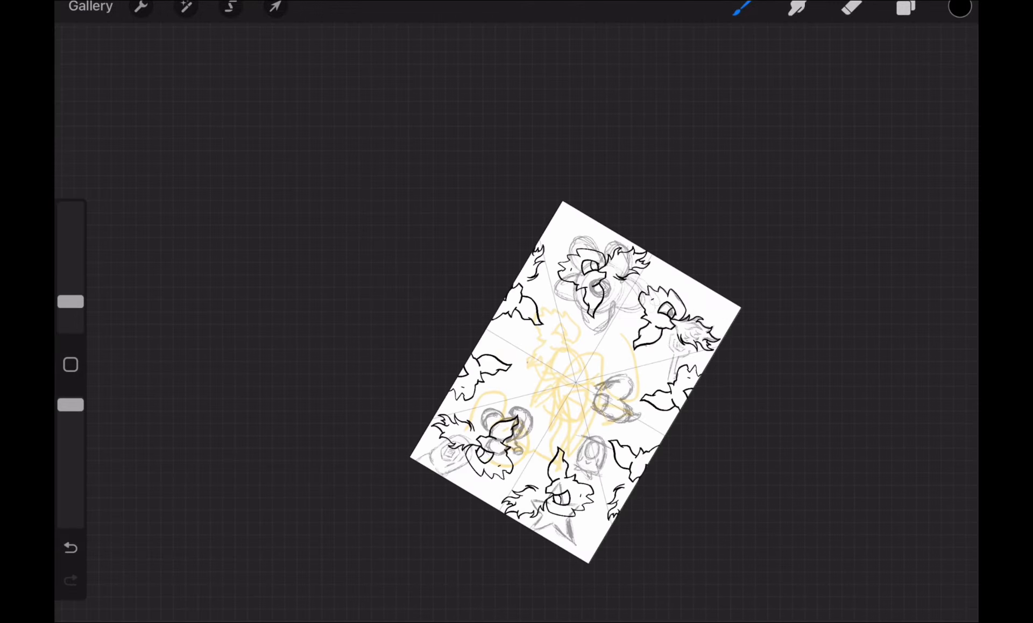
{"action": "scroll", "coordinate": [517, 312], "scroll_direction": "up", "scroll_amount": 5}
{"action": "scroll", "coordinate": [516, 312], "scroll_direction": "down", "scroll_amount": 3}
{"action": "scroll", "coordinate": [516, 312], "scroll_direction": "up", "scroll_amount": 3}
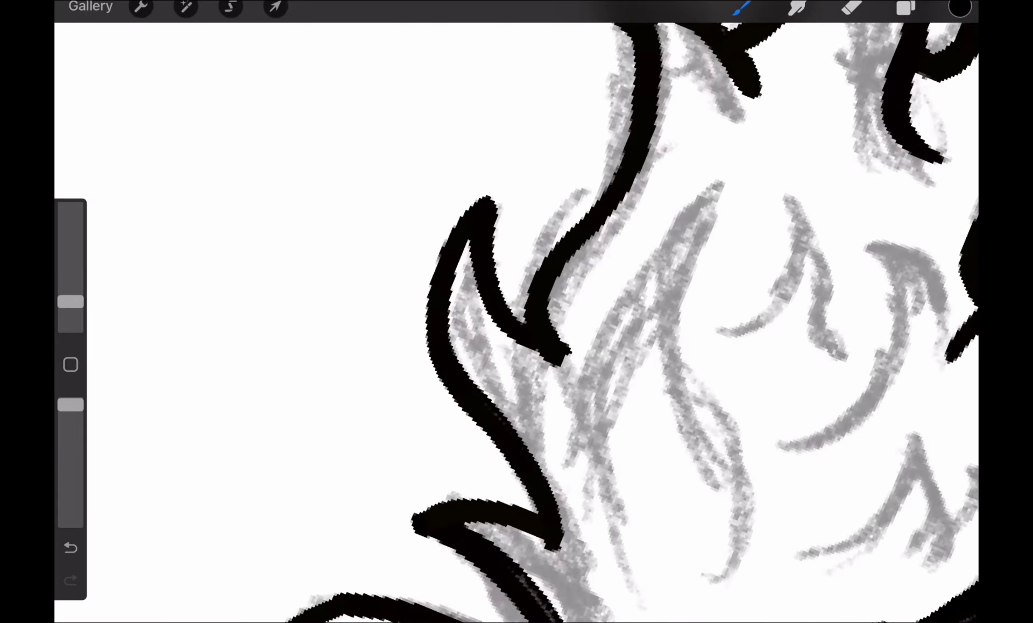
{"action": "scroll", "coordinate": [516, 311], "scroll_direction": "down", "scroll_amount": 3}
{"action": "scroll", "coordinate": [516, 312], "scroll_direction": "up", "scroll_amount": 3}
{"action": "scroll", "coordinate": [517, 311], "scroll_direction": "down", "scroll_amount": 3}
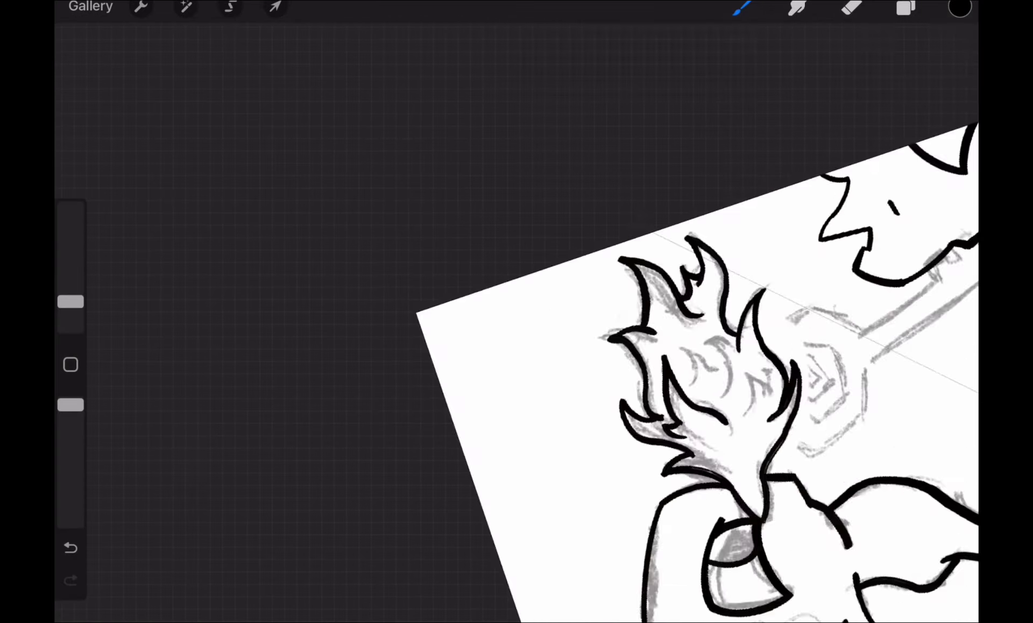
{"action": "scroll", "coordinate": [517, 312], "scroll_direction": "up", "scroll_amount": 3}
{"action": "scroll", "coordinate": [516, 312], "scroll_direction": "down", "scroll_amount": 3}
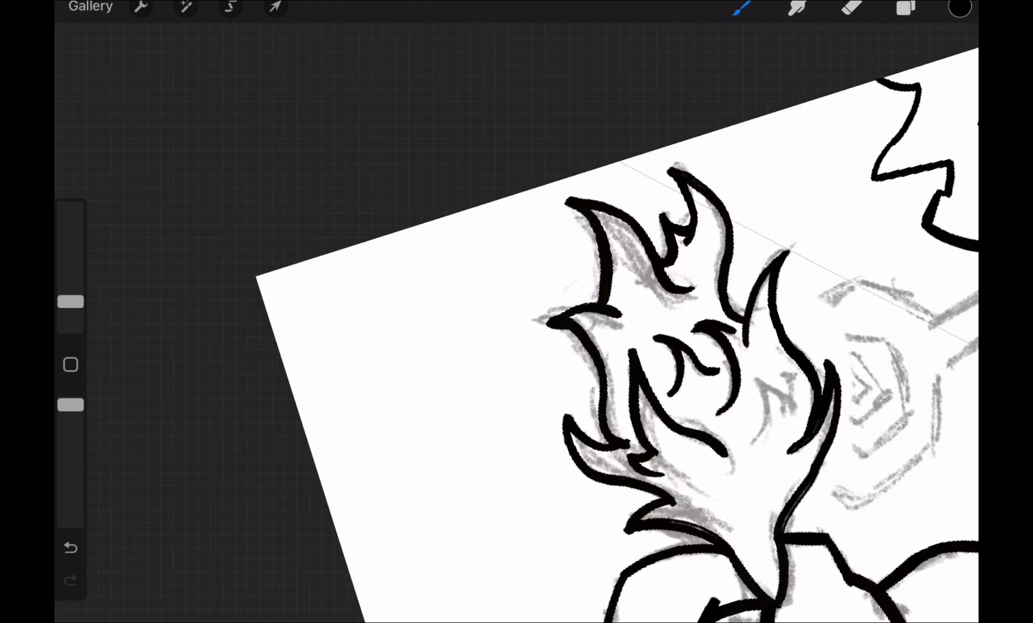
{"action": "scroll", "coordinate": [516, 311], "scroll_direction": "up", "scroll_amount": 3}
{"action": "scroll", "coordinate": [516, 312], "scroll_direction": "down", "scroll_amount": 3}
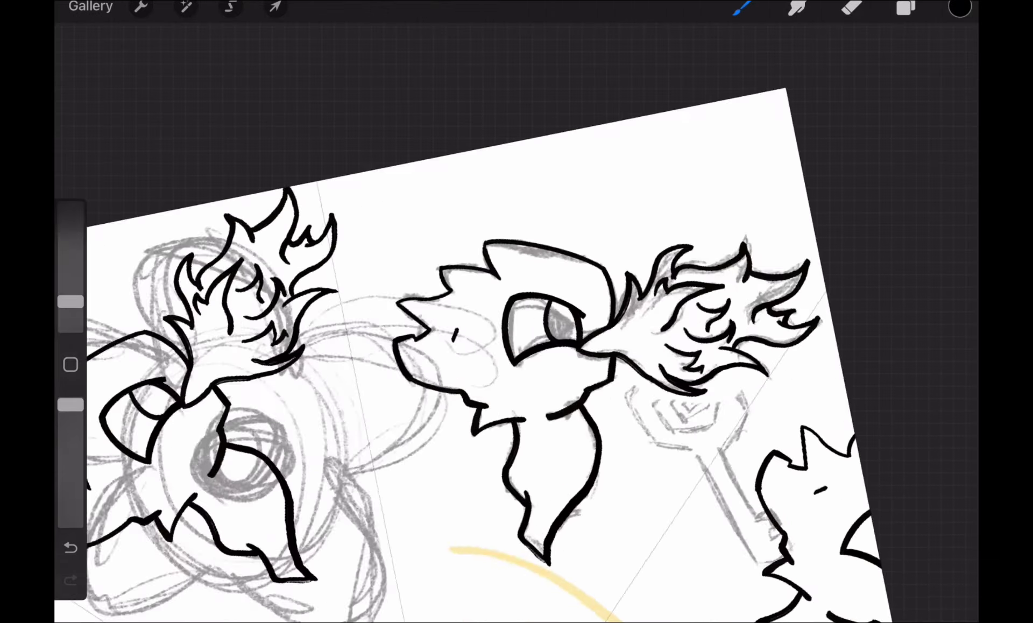
{"action": "scroll", "coordinate": [517, 312], "scroll_direction": "up", "scroll_amount": 3}
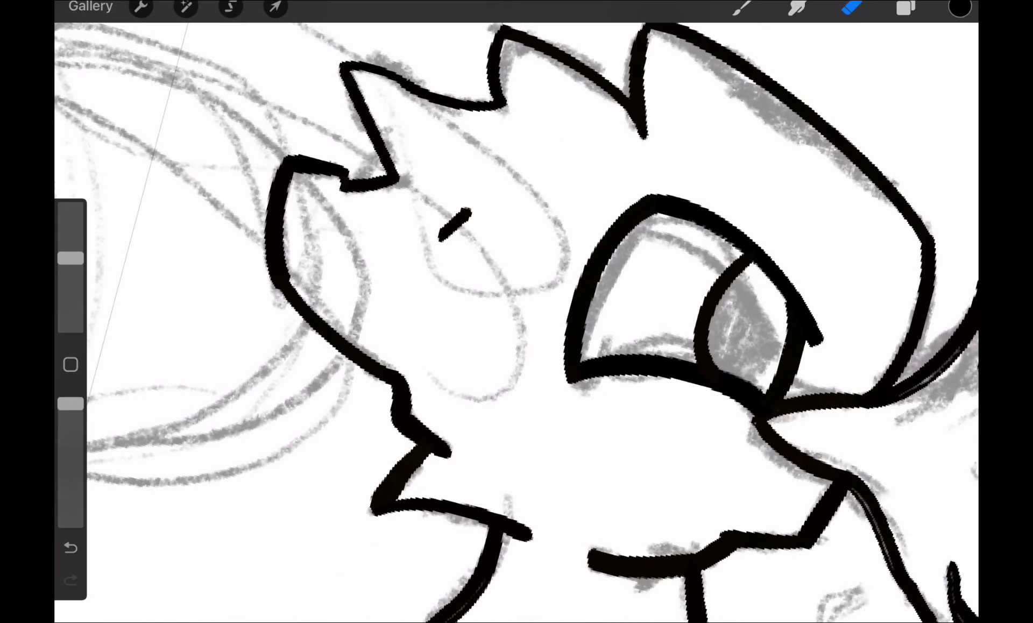
{"action": "scroll", "coordinate": [517, 312], "scroll_direction": "down", "scroll_amount": 3}
{"action": "scroll", "coordinate": [516, 312], "scroll_direction": "up", "scroll_amount": 3}
{"action": "scroll", "coordinate": [516, 311], "scroll_direction": "up", "scroll_amount": 3}
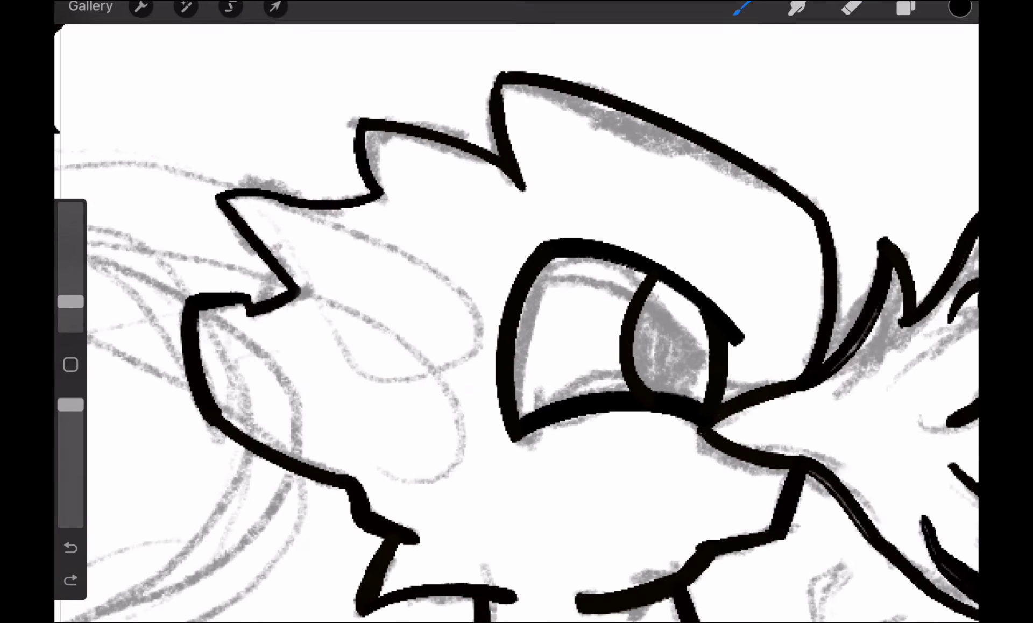
{"action": "scroll", "coordinate": [517, 312], "scroll_direction": "down", "scroll_amount": 3}
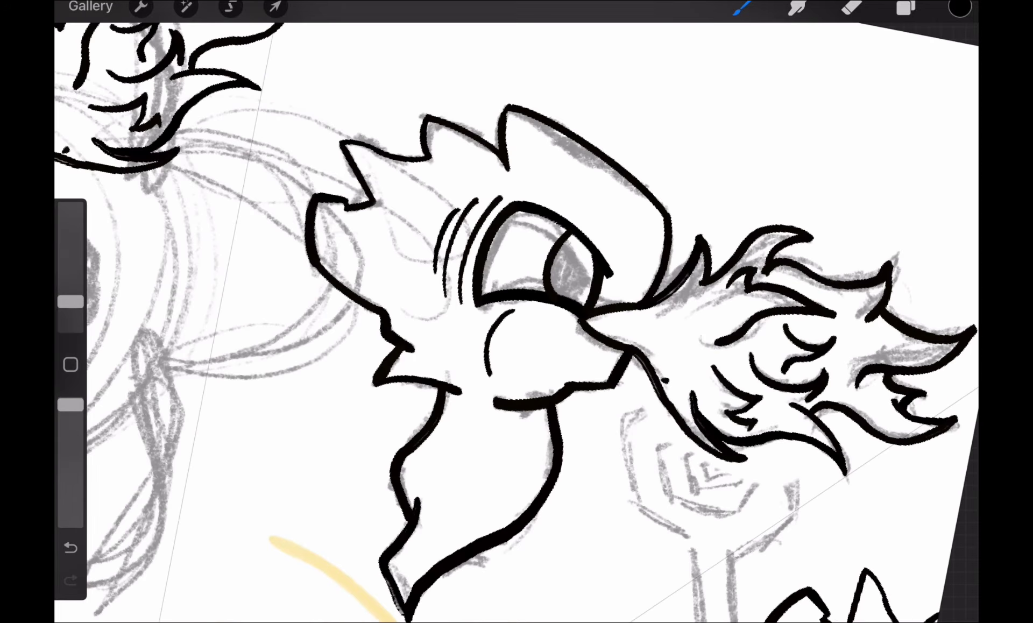
{"action": "scroll", "coordinate": [517, 312], "scroll_direction": "up", "scroll_amount": 3}
{"action": "scroll", "coordinate": [516, 312], "scroll_direction": "down", "scroll_amount": 3}
{"action": "scroll", "coordinate": [516, 312], "scroll_direction": "up", "scroll_amount": 3}
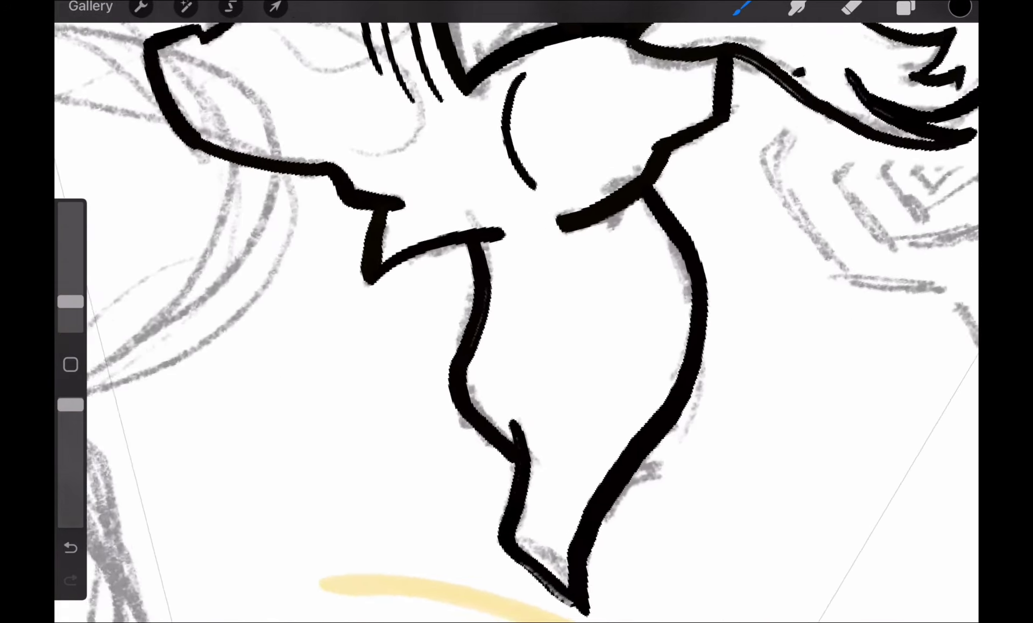
{"action": "scroll", "coordinate": [517, 312], "scroll_direction": "down", "scroll_amount": 5}
{"action": "scroll", "coordinate": [516, 311], "scroll_direction": "up", "scroll_amount": 2}
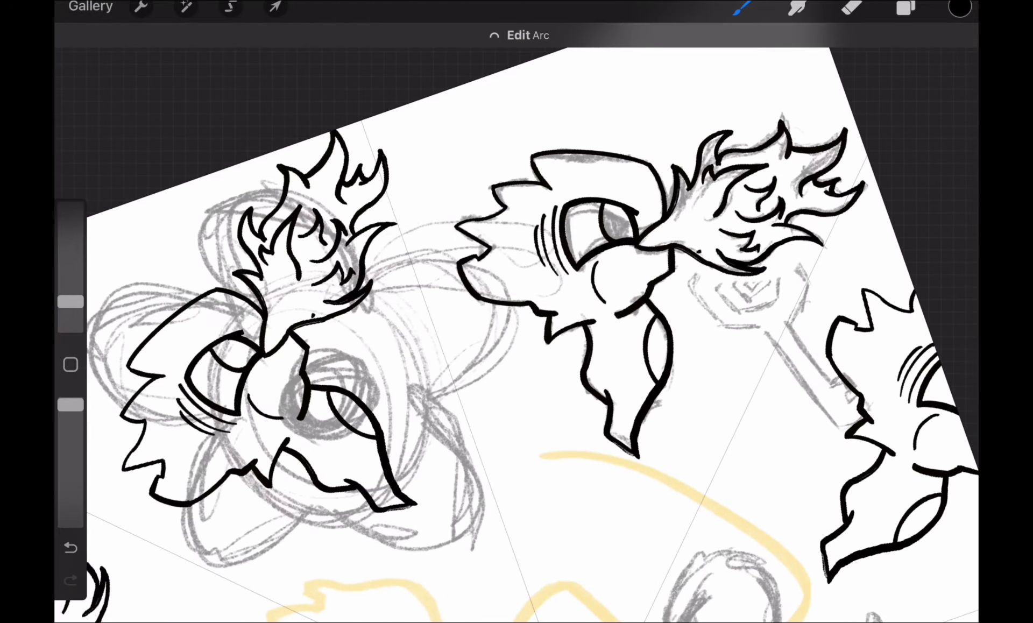
{"action": "scroll", "coordinate": [516, 311], "scroll_direction": "up", "scroll_amount": 5}
{"action": "scroll", "coordinate": [516, 312], "scroll_direction": "down", "scroll_amount": 5}
{"action": "scroll", "coordinate": [517, 312], "scroll_direction": "up", "scroll_amount": 5}
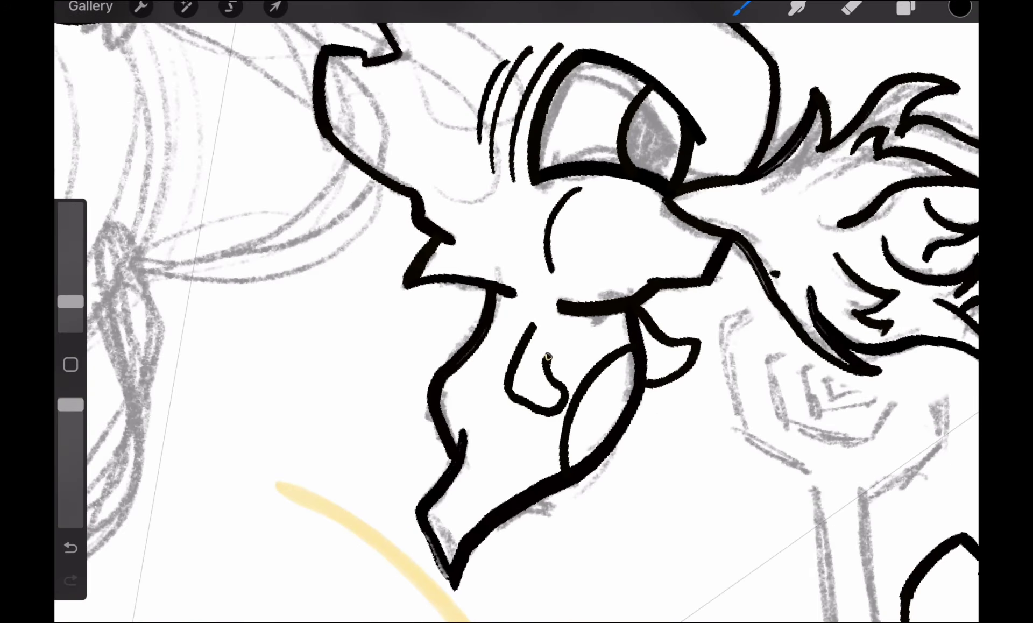
{"action": "scroll", "coordinate": [517, 312], "scroll_direction": "down", "scroll_amount": 5}
{"action": "scroll", "coordinate": [516, 312], "scroll_direction": "up", "scroll_amount": 5}
Step: Add a short ink mark near the middle monster's eye, undoing the unwanted strokes
{"action": "key", "text": "ctrl+z"}
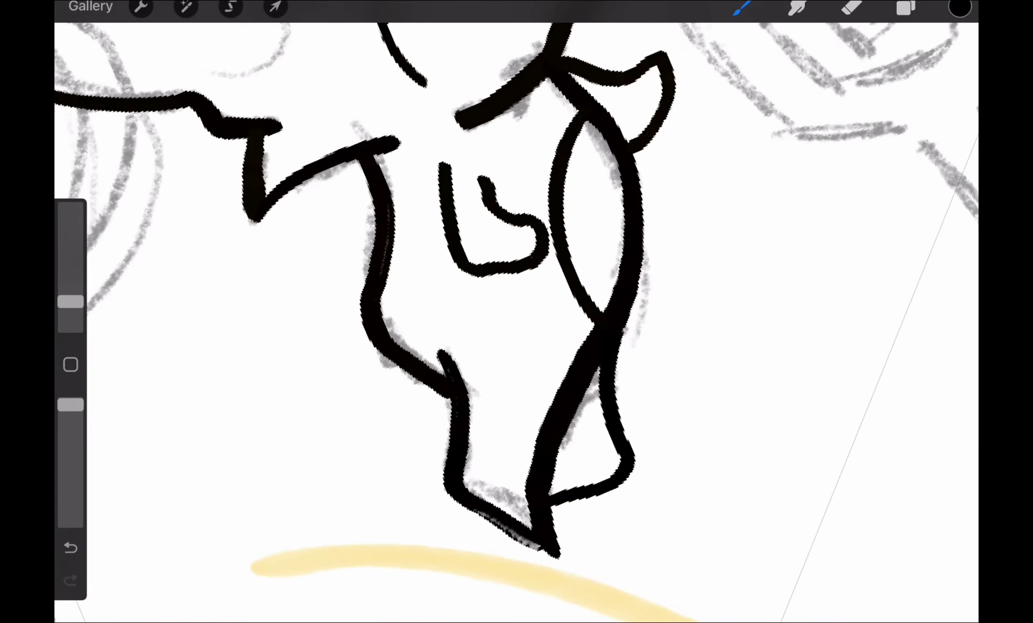
{"action": "scroll", "coordinate": [516, 311], "scroll_direction": "down", "scroll_amount": 5}
{"action": "scroll", "coordinate": [516, 312], "scroll_direction": "up", "scroll_amount": 3}
{"action": "scroll", "coordinate": [516, 311], "scroll_direction": "up", "scroll_amount": 3}
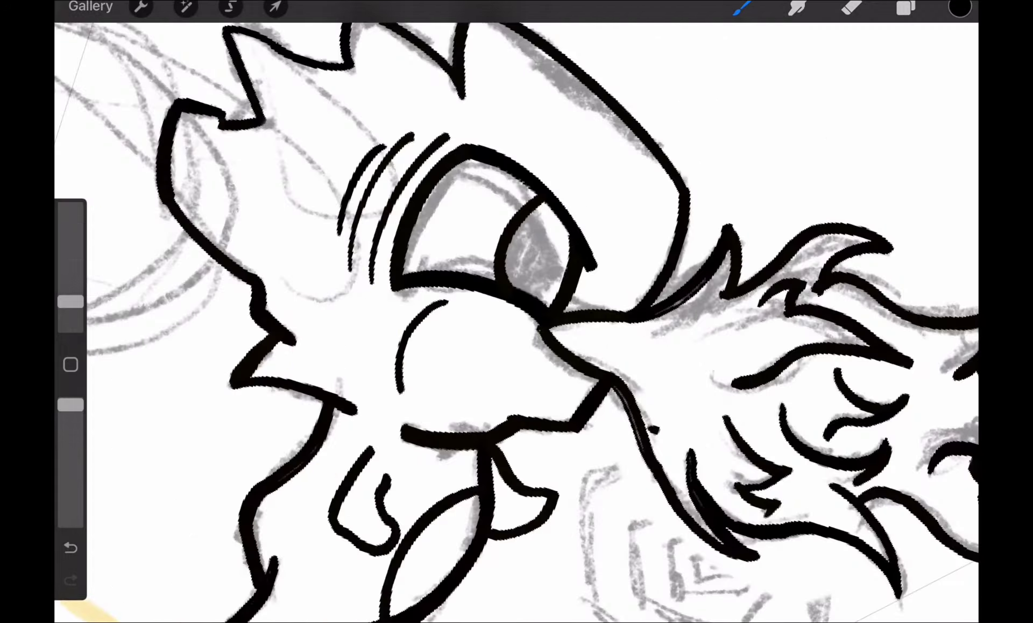
{"action": "scroll", "coordinate": [517, 311], "scroll_direction": "down", "scroll_amount": 2}
{"action": "scroll", "coordinate": [516, 311], "scroll_direction": "down", "scroll_amount": 5}
{"action": "key", "text": "ctrl+z"}
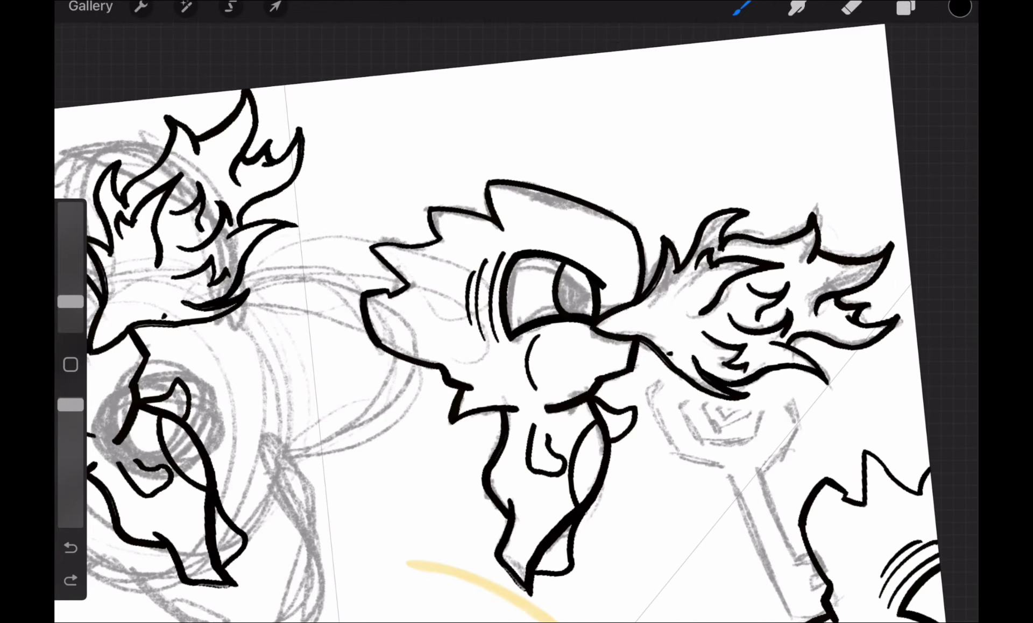
{"action": "scroll", "coordinate": [516, 311], "scroll_direction": "down", "scroll_amount": 5}
{"action": "scroll", "coordinate": [516, 312], "scroll_direction": "up", "scroll_amount": 2}
{"action": "scroll", "coordinate": [516, 312], "scroll_direction": "up", "scroll_amount": 5}
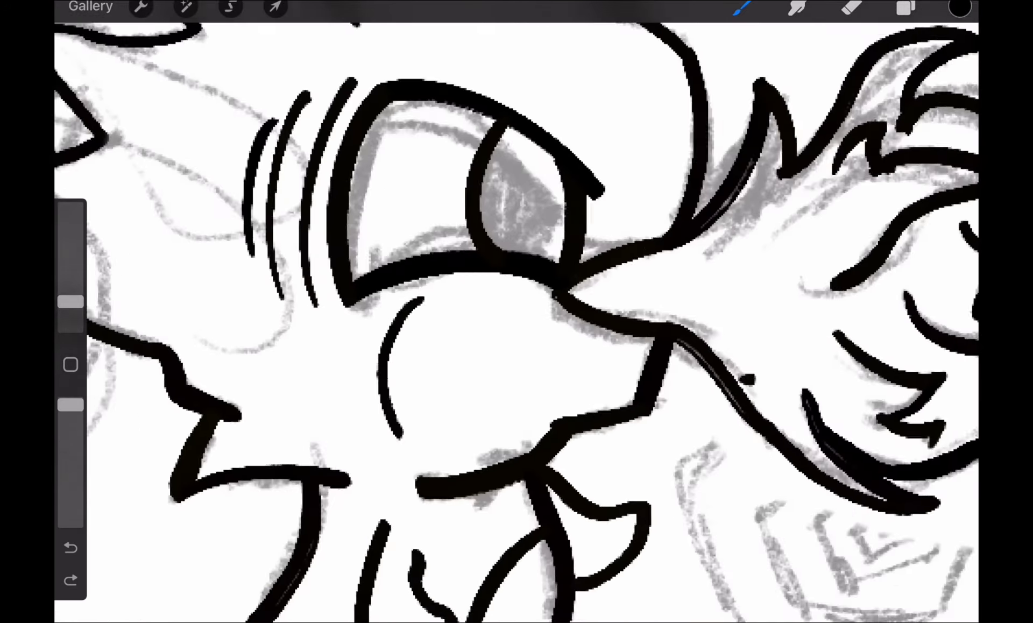
{"action": "left_click_drag", "start_coordinate": [647, 286], "coordinate": [658, 307]}
{"action": "scroll", "coordinate": [516, 312], "scroll_direction": "down", "scroll_amount": 5}
{"action": "scroll", "coordinate": [569, 290], "scroll_direction": "up", "scroll_amount": 5}
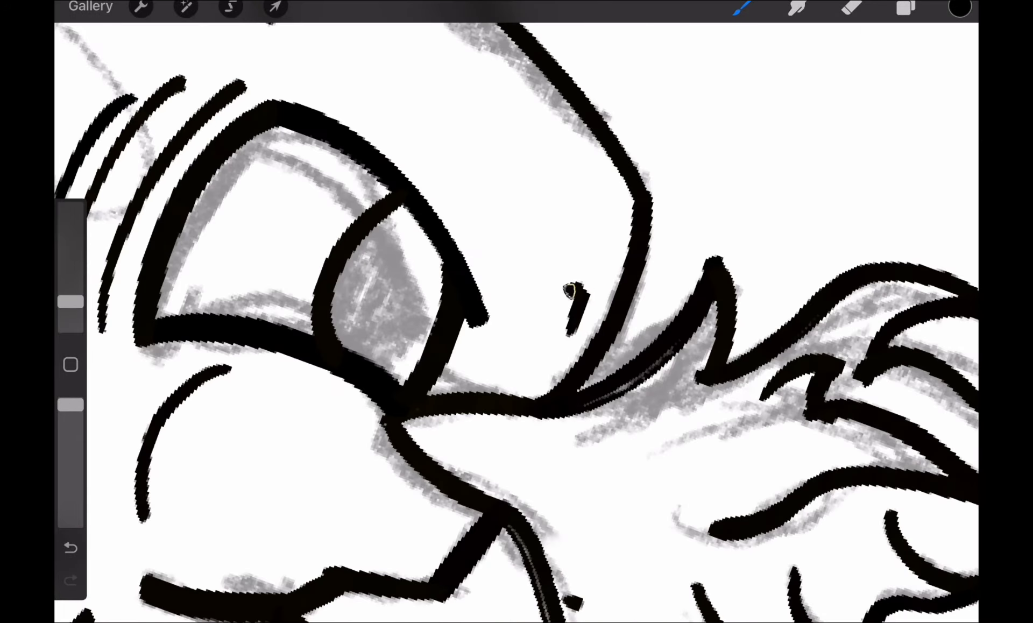
{"action": "scroll", "coordinate": [516, 312], "scroll_direction": "down", "scroll_amount": 5}
{"action": "key", "text": "ctrl+z"}
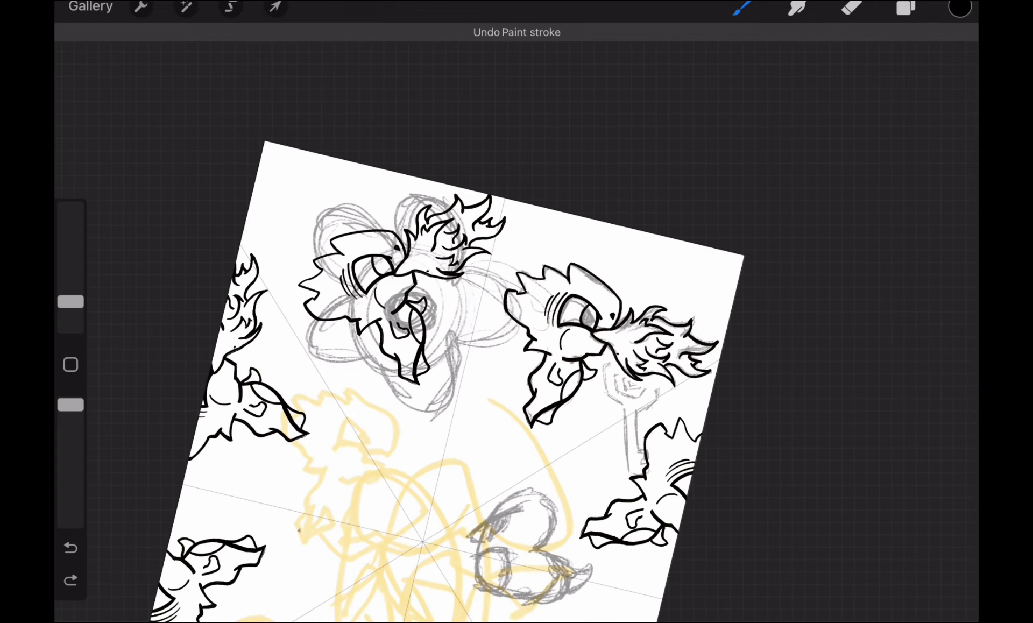
{"action": "scroll", "coordinate": [516, 312], "scroll_direction": "up", "scroll_amount": 5}
{"action": "scroll", "coordinate": [516, 311], "scroll_direction": "up", "scroll_amount": 5}
Step: Erase the inner U-shaped mouth stroke with a resized eraser, redoing one partial erase
{"action": "left_click", "coordinate": [852, 7]}
{"action": "left_click_drag", "start_coordinate": [71, 306], "coordinate": [70, 319]}
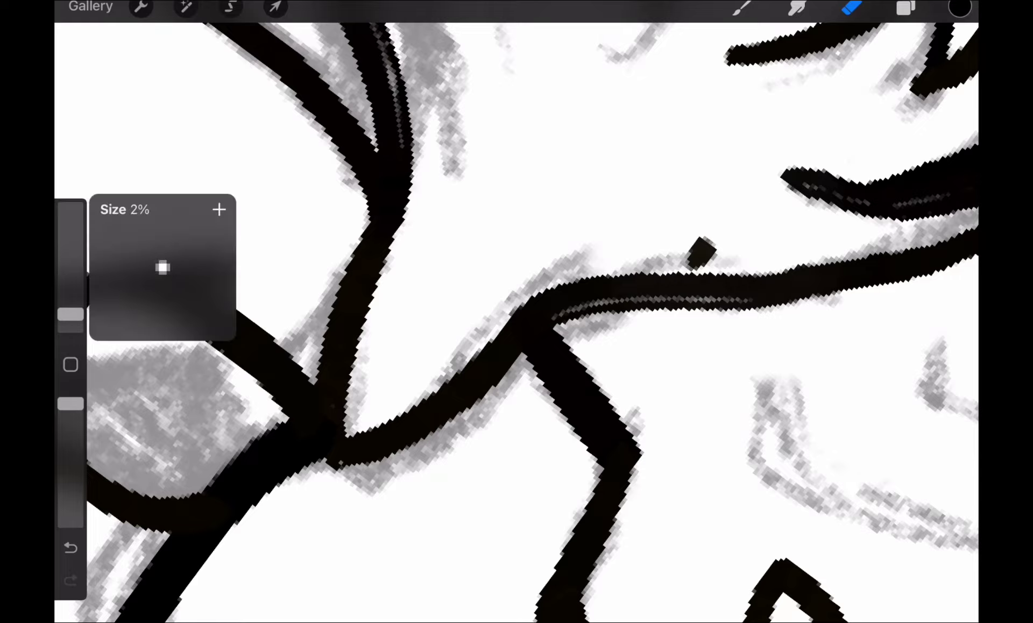
{"action": "scroll", "coordinate": [516, 312], "scroll_direction": "down", "scroll_amount": 5}
{"action": "scroll", "coordinate": [517, 311], "scroll_direction": "up", "scroll_amount": 3}
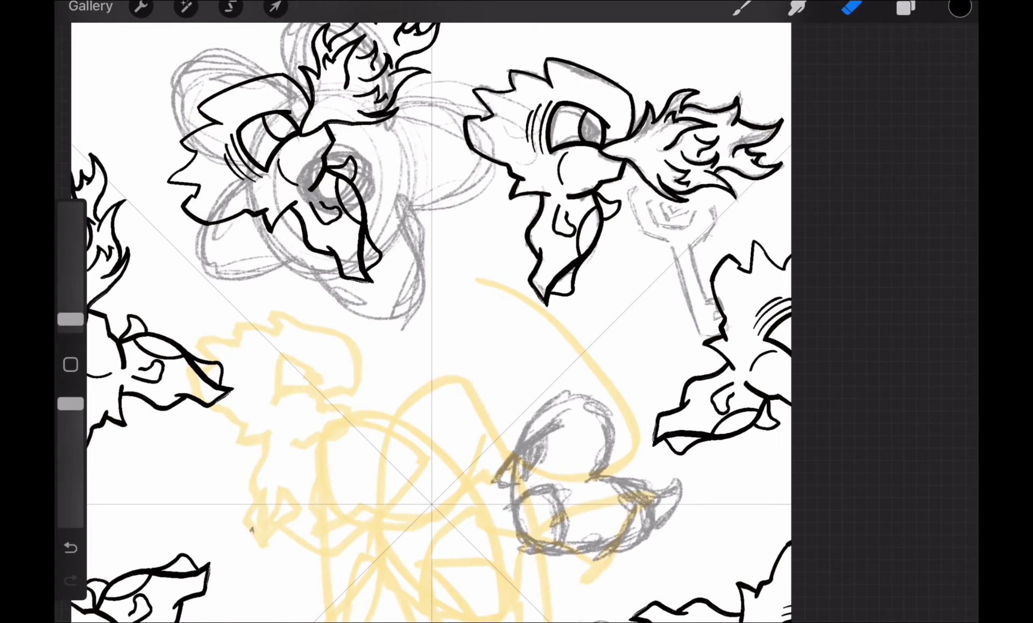
{"action": "scroll", "coordinate": [565, 242], "scroll_direction": "up", "scroll_amount": 5}
{"action": "left_click_drag", "start_coordinate": [70, 320], "coordinate": [71, 300]}
{"action": "left_click_drag", "start_coordinate": [557, 162], "coordinate": [570, 270]}
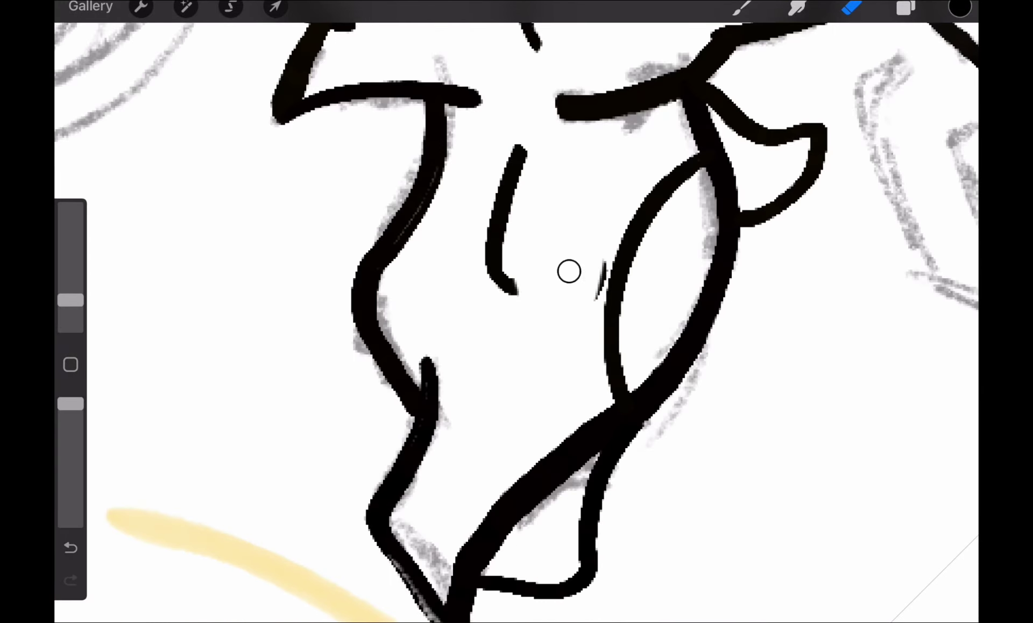
{"action": "key", "text": "ctrl+z"}
{"action": "left_click_drag", "start_coordinate": [516, 150], "coordinate": [581, 319]}
Step: Retouch the jaw: try a snout arc, trim a jaw section, and add a black tip stroke
{"action": "left_click", "coordinate": [743, 7]}
{"action": "scroll", "coordinate": [517, 311], "scroll_direction": "down", "scroll_amount": 5}
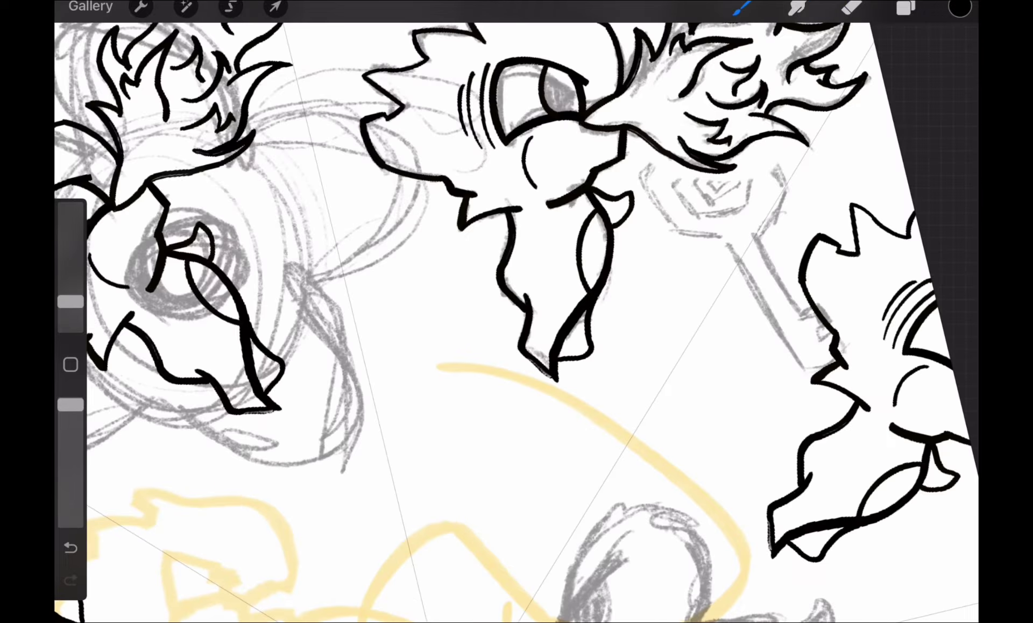
{"action": "scroll", "coordinate": [517, 311], "scroll_direction": "up", "scroll_amount": 4}
{"action": "mouse_move", "coordinate": [452, 182]}
{"action": "left_mouse_down"}
{"action": "mouse_move", "coordinate": [453, 279]}
{"action": "mouse_move", "coordinate": [553, 355]}
{"action": "left_mouse_up"}
{"action": "left_click", "coordinate": [517, 35]}
{"action": "scroll", "coordinate": [517, 312], "scroll_direction": "up", "scroll_amount": 3}
{"action": "scroll", "coordinate": [516, 312], "scroll_direction": "down", "scroll_amount": 5}
{"action": "scroll", "coordinate": [516, 312], "scroll_direction": "up", "scroll_amount": 4}
{"action": "scroll", "coordinate": [516, 311], "scroll_direction": "up", "scroll_amount": 2}
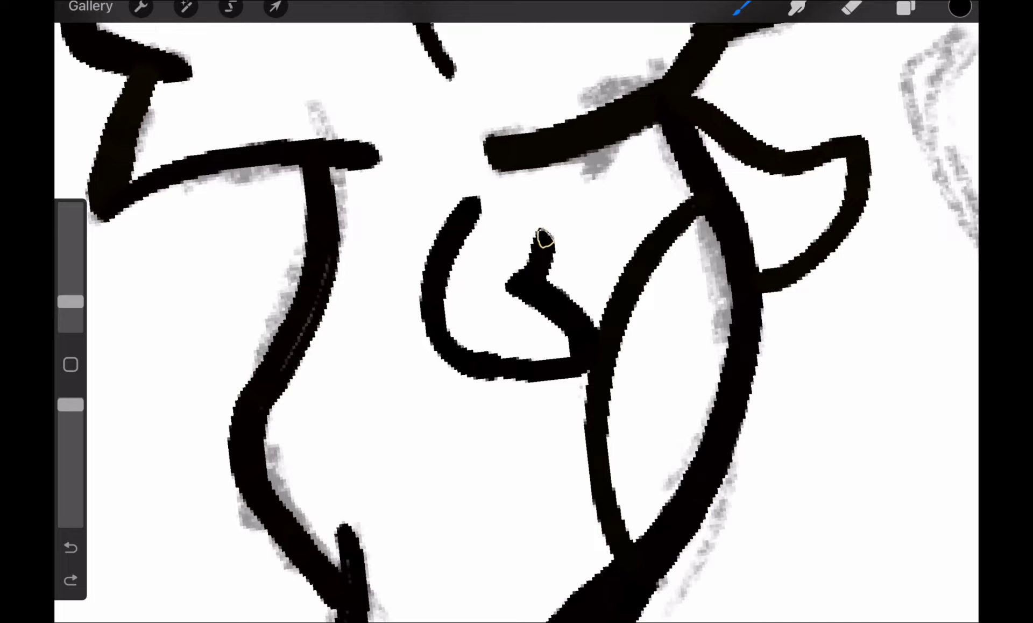
{"action": "scroll", "coordinate": [516, 311], "scroll_direction": "down", "scroll_amount": 5}
{"action": "scroll", "coordinate": [516, 312], "scroll_direction": "down", "scroll_amount": 3}
{"action": "scroll", "coordinate": [517, 312], "scroll_direction": "up", "scroll_amount": 5}
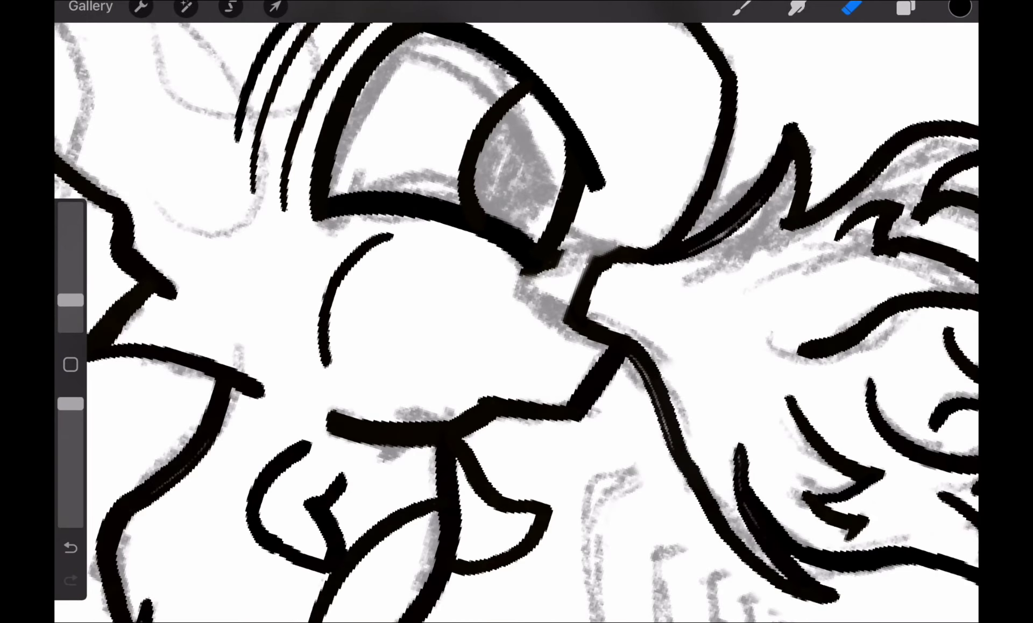
{"action": "scroll", "coordinate": [516, 312], "scroll_direction": "down", "scroll_amount": 5}
{"action": "scroll", "coordinate": [516, 311], "scroll_direction": "up", "scroll_amount": 5}
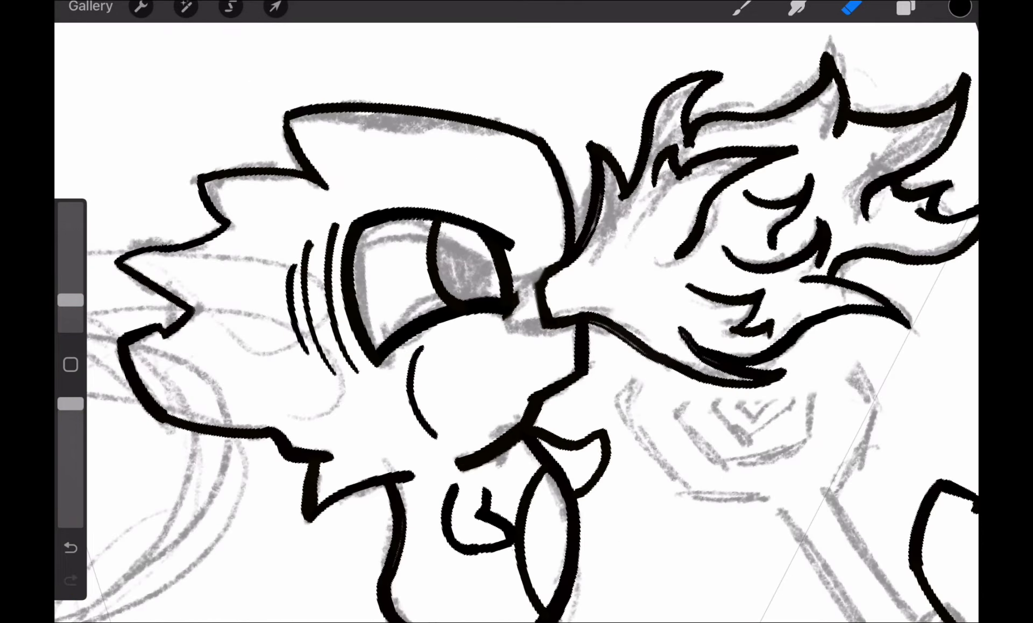
{"action": "scroll", "coordinate": [517, 311], "scroll_direction": "down", "scroll_amount": 5}
{"action": "scroll", "coordinate": [517, 311], "scroll_direction": "down", "scroll_amount": 2}
{"action": "scroll", "coordinate": [516, 312], "scroll_direction": "up", "scroll_amount": 3}
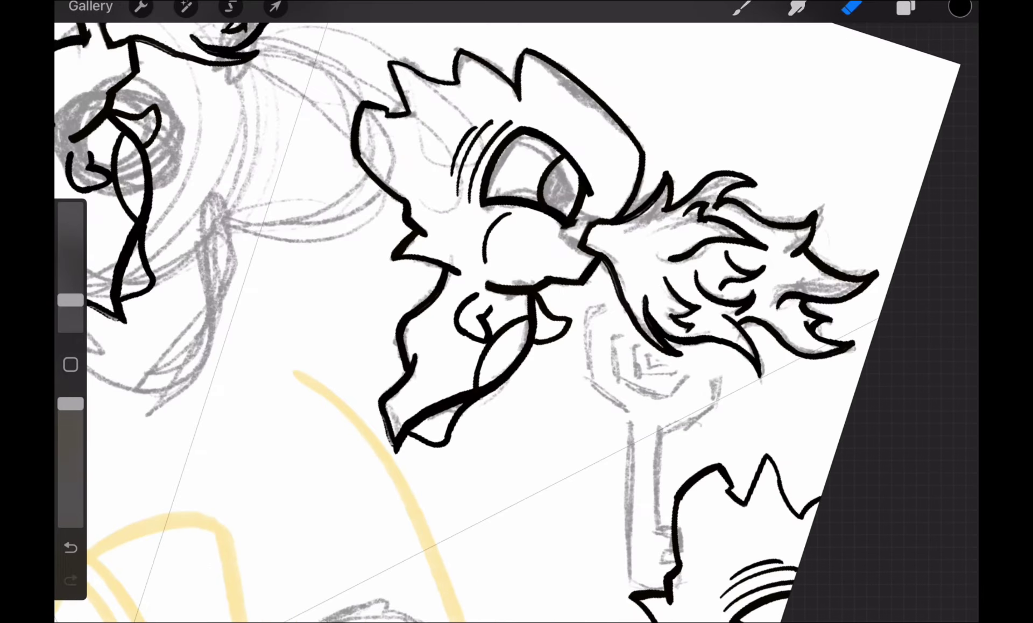
{"action": "scroll", "coordinate": [517, 311], "scroll_direction": "up", "scroll_amount": 2}
{"action": "key", "text": "ctrl+z"}
{"action": "scroll", "coordinate": [516, 312], "scroll_direction": "down", "scroll_amount": 1}
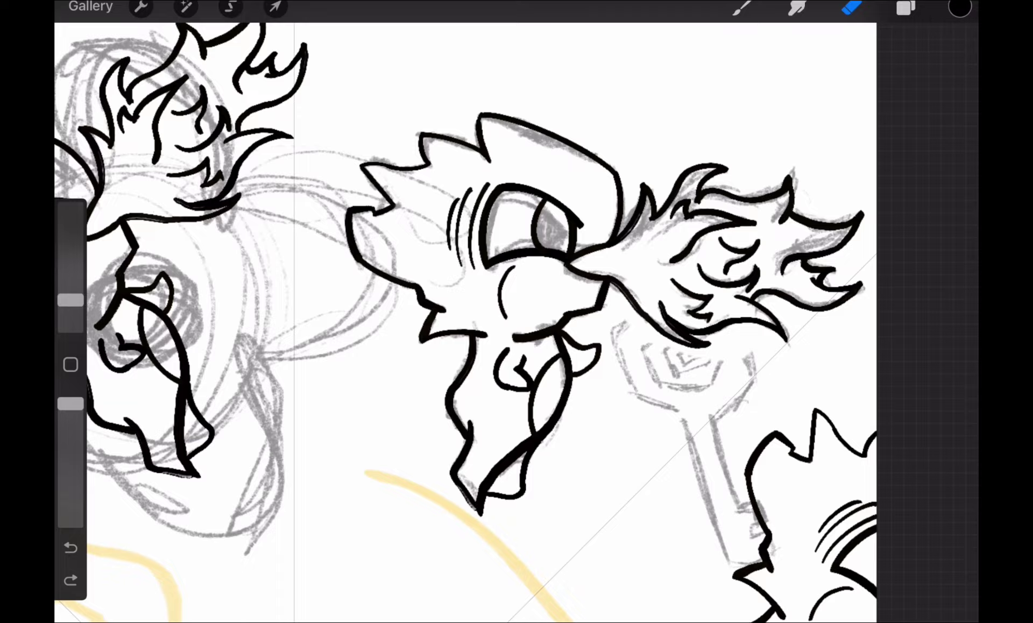
{"action": "scroll", "coordinate": [517, 311], "scroll_direction": "down", "scroll_amount": 5}
{"action": "scroll", "coordinate": [517, 311], "scroll_direction": "up", "scroll_amount": 5}
{"action": "scroll", "coordinate": [517, 312], "scroll_direction": "up", "scroll_amount": 3}
{"action": "left_click_drag", "start_coordinate": [615, 238], "coordinate": [636, 196]}
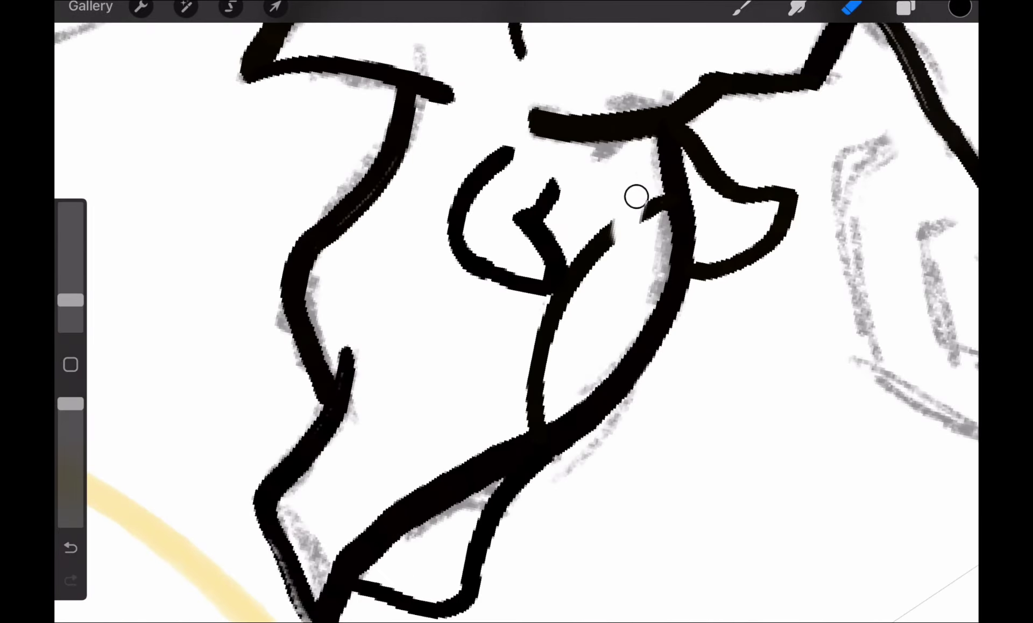
{"action": "scroll", "coordinate": [516, 312], "scroll_direction": "down", "scroll_amount": 3}
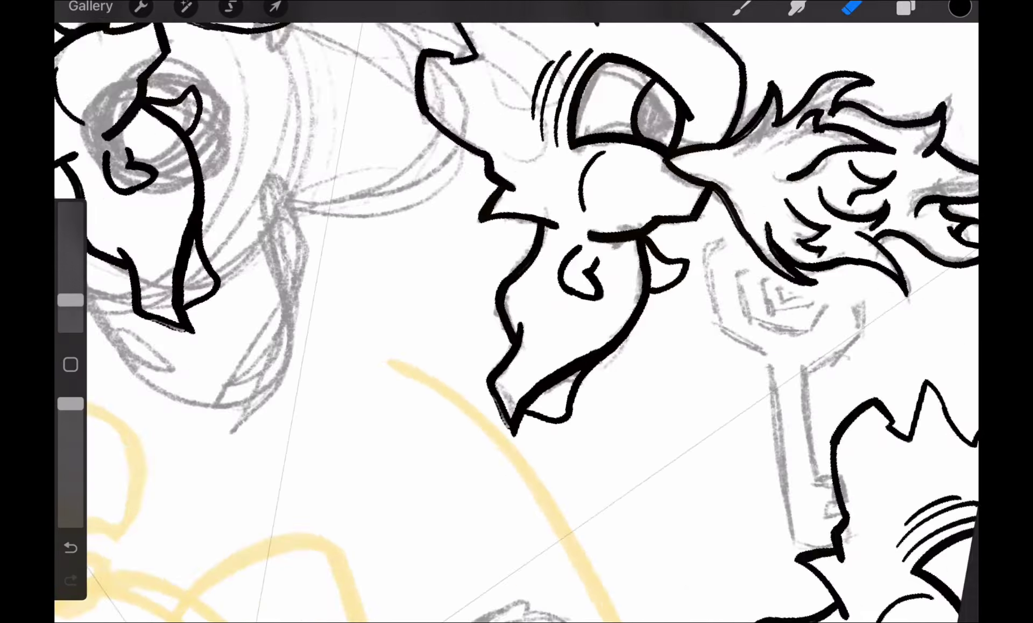
{"action": "scroll", "coordinate": [516, 312], "scroll_direction": "down", "scroll_amount": 3}
{"action": "scroll", "coordinate": [516, 311], "scroll_direction": "up", "scroll_amount": 5}
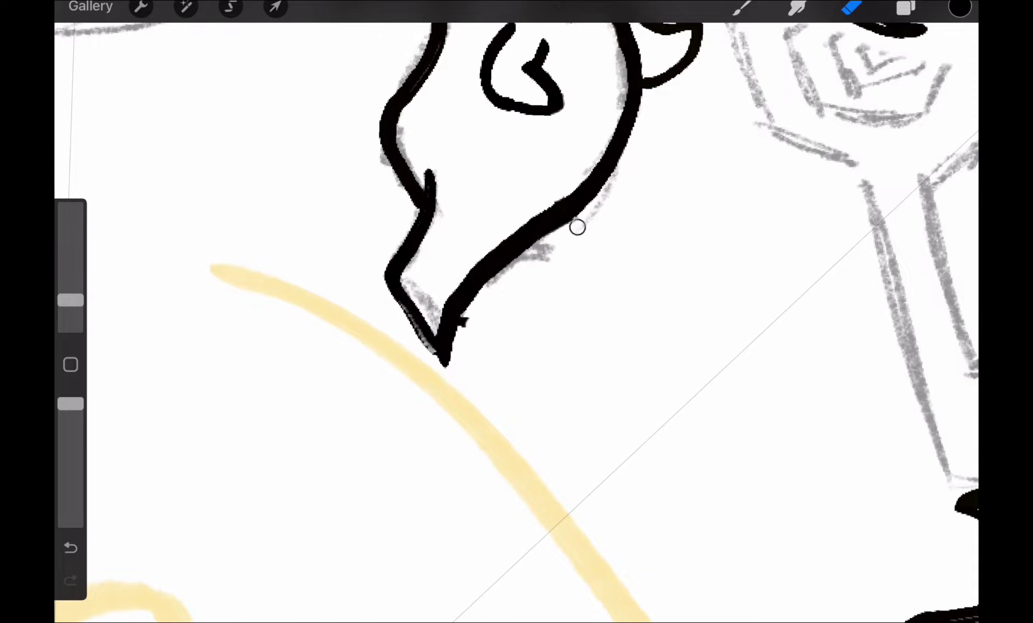
{"action": "scroll", "coordinate": [516, 311], "scroll_direction": "down", "scroll_amount": 3}
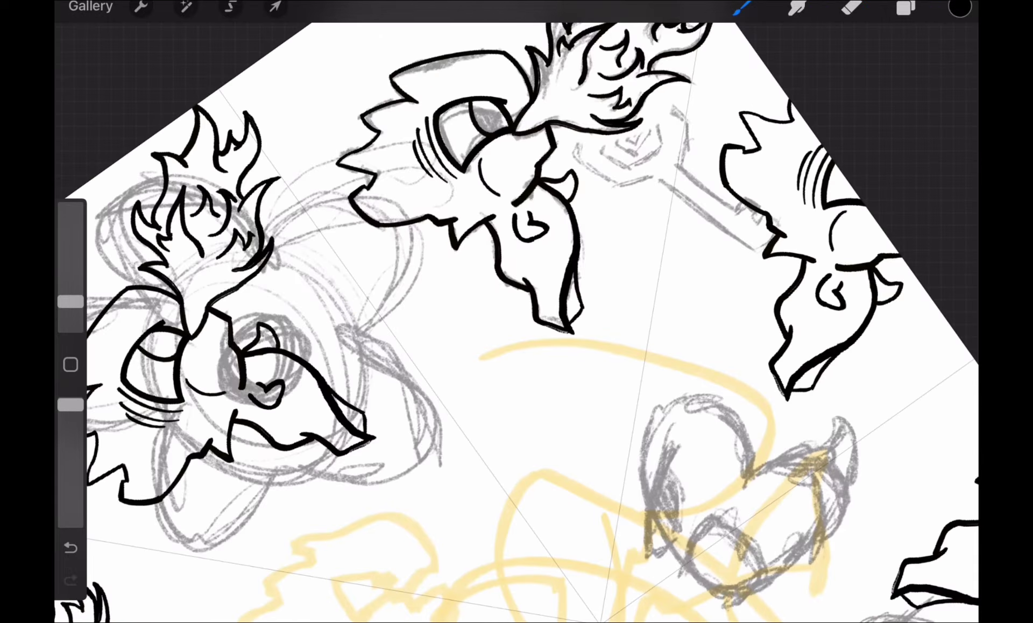
{"action": "scroll", "coordinate": [517, 311], "scroll_direction": "up", "scroll_amount": 3}
{"action": "key", "text": "ctrl+z"}
{"action": "left_click_drag", "start_coordinate": [481, 333], "coordinate": [498, 331]}
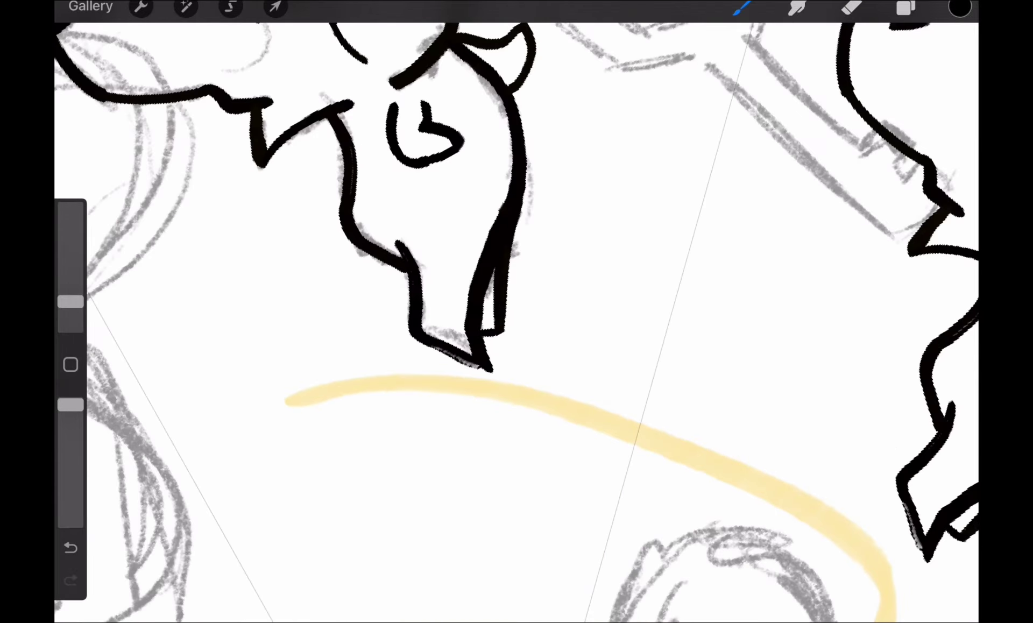
{"action": "scroll", "coordinate": [516, 312], "scroll_direction": "down", "scroll_amount": 3}
{"action": "scroll", "coordinate": [517, 312], "scroll_direction": "up", "scroll_amount": 5}
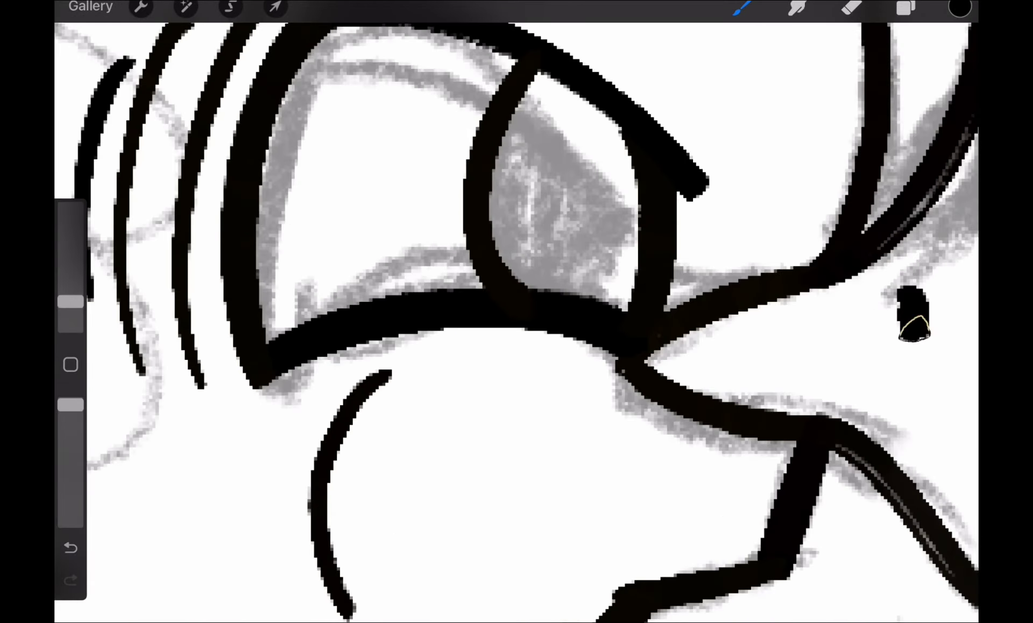
Step: ColorDrop solid black into the monster's iris
{"action": "key", "text": "ctrl+z"}
{"action": "mouse_move", "coordinate": [549, 90]}
{"action": "left_mouse_down"}
{"action": "mouse_move", "coordinate": [508, 215]}
{"action": "mouse_move", "coordinate": [520, 196]}
{"action": "left_mouse_up"}
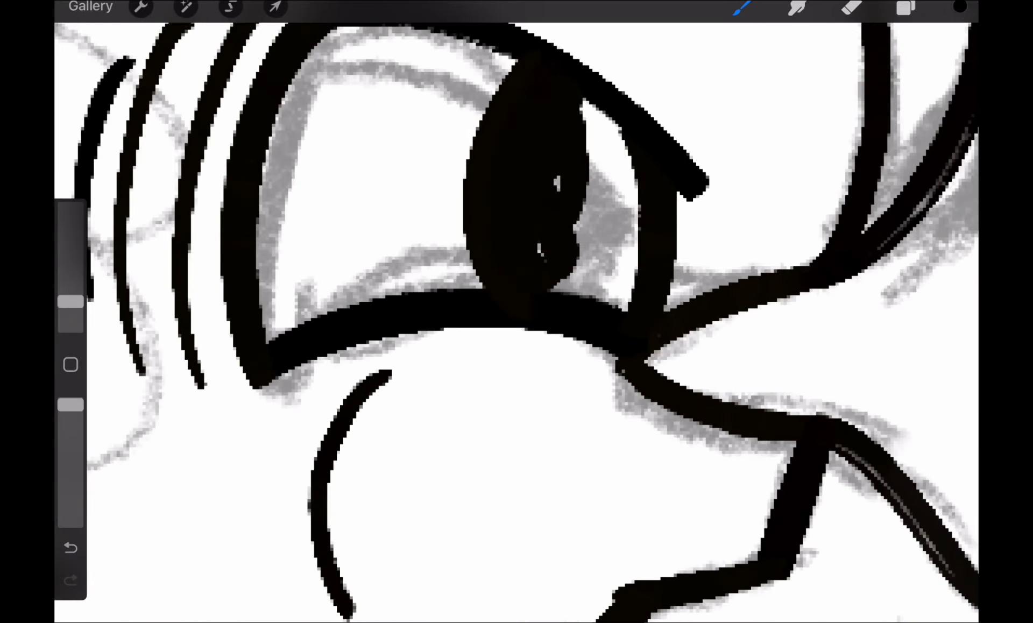
{"action": "left_click_drag", "start_coordinate": [959, 7], "coordinate": [546, 242]}
{"action": "scroll", "coordinate": [516, 311], "scroll_direction": "down", "scroll_amount": 5}
{"action": "scroll", "coordinate": [517, 311], "scroll_direction": "down", "scroll_amount": 3}
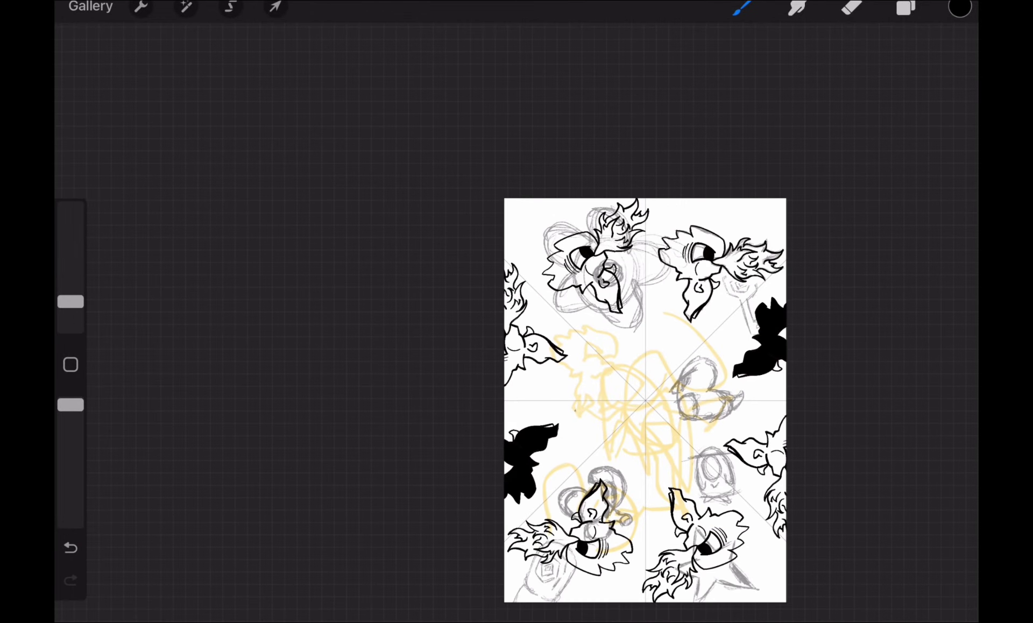
{"action": "scroll", "coordinate": [581, 258], "scroll_direction": "up", "scroll_amount": 5}
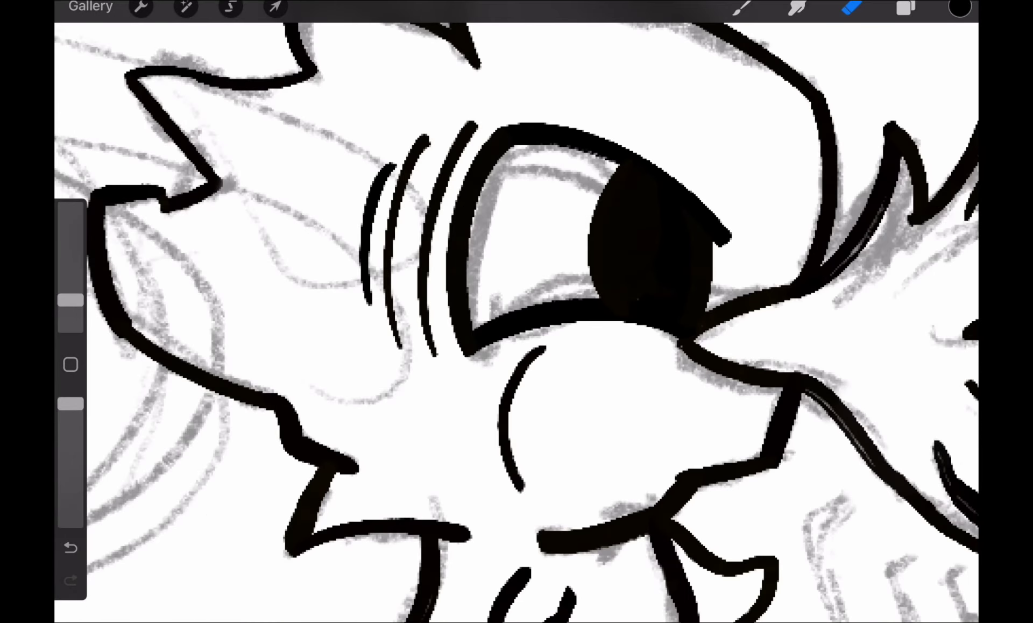
Step: Restore the erased eye highlight and hide the sketch layer
{"action": "left_click_drag", "start_coordinate": [516, 312], "coordinate": [565, 267]}
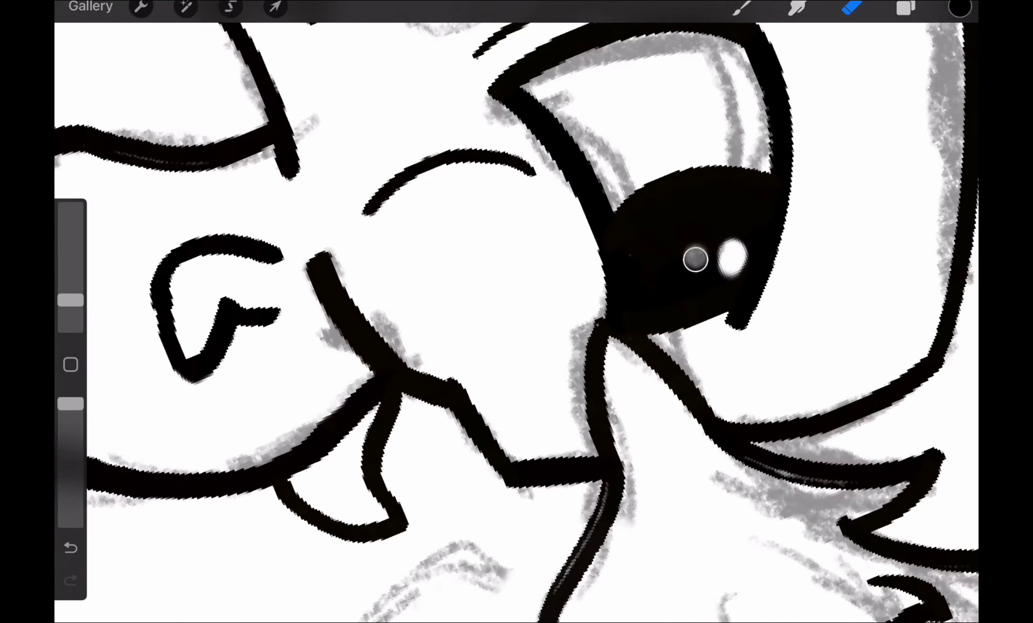
{"action": "scroll", "coordinate": [516, 312], "scroll_direction": "up", "scroll_amount": 5}
{"action": "key", "text": "ctrl+z"}
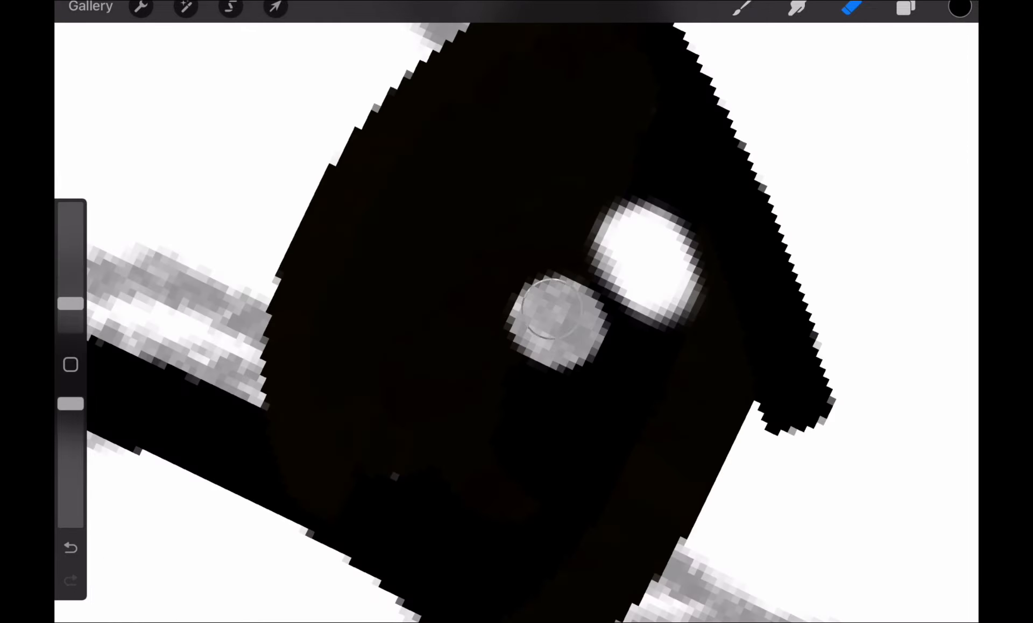
{"action": "scroll", "coordinate": [516, 311], "scroll_direction": "down", "scroll_amount": 5}
{"action": "left_click", "coordinate": [906, 8]}
{"action": "left_click", "coordinate": [942, 219]}
{"action": "scroll", "coordinate": [516, 312], "scroll_direction": "up", "scroll_amount": 5}
{"action": "key", "text": "ctrl+z"}
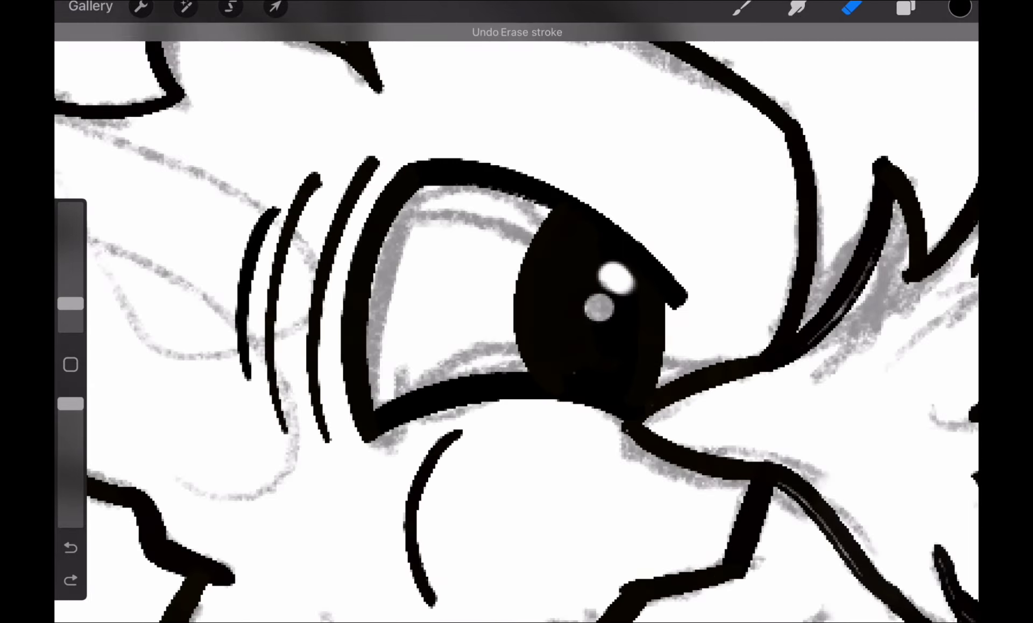
{"action": "left_click", "coordinate": [905, 8]}
{"action": "left_click", "coordinate": [942, 219]}
{"action": "left_click", "coordinate": [851, 8]}
{"action": "scroll", "coordinate": [517, 312], "scroll_direction": "up", "scroll_amount": 3}
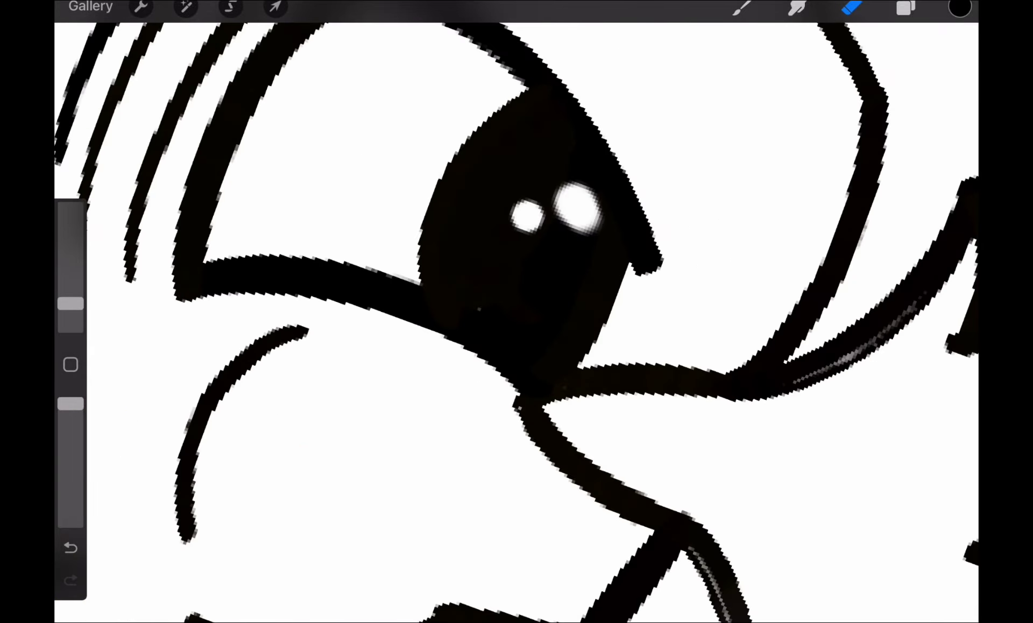
Step: Choose red and shrink the brush to a fine size, undoing a test dab
{"action": "left_click", "coordinate": [960, 8]}
{"action": "left_click", "coordinate": [880, 166]}
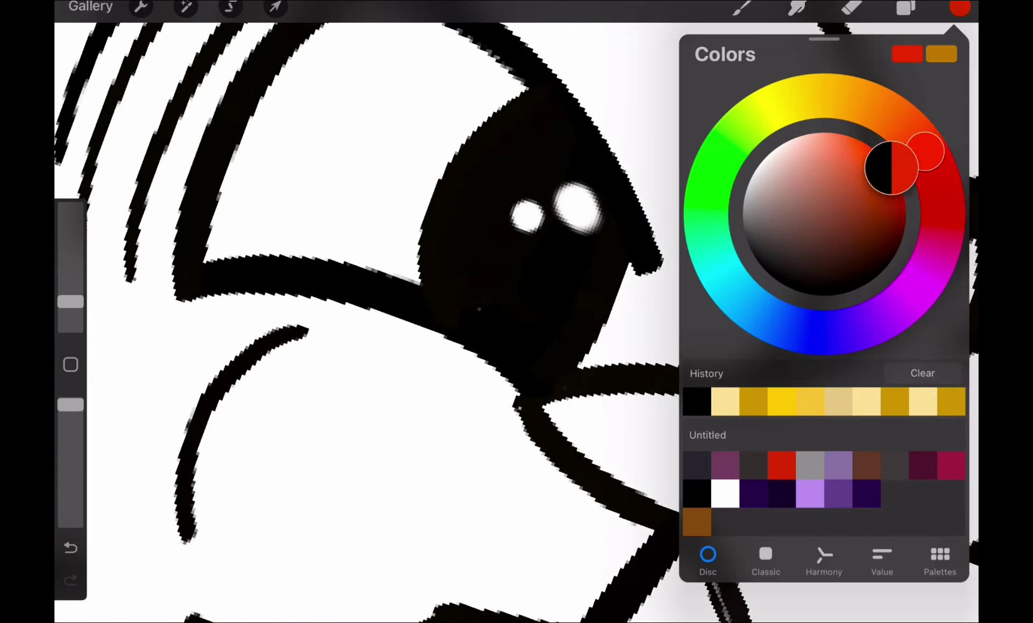
{"action": "left_click", "coordinate": [742, 8]}
{"action": "scroll", "coordinate": [516, 312], "scroll_direction": "up", "scroll_amount": 3}
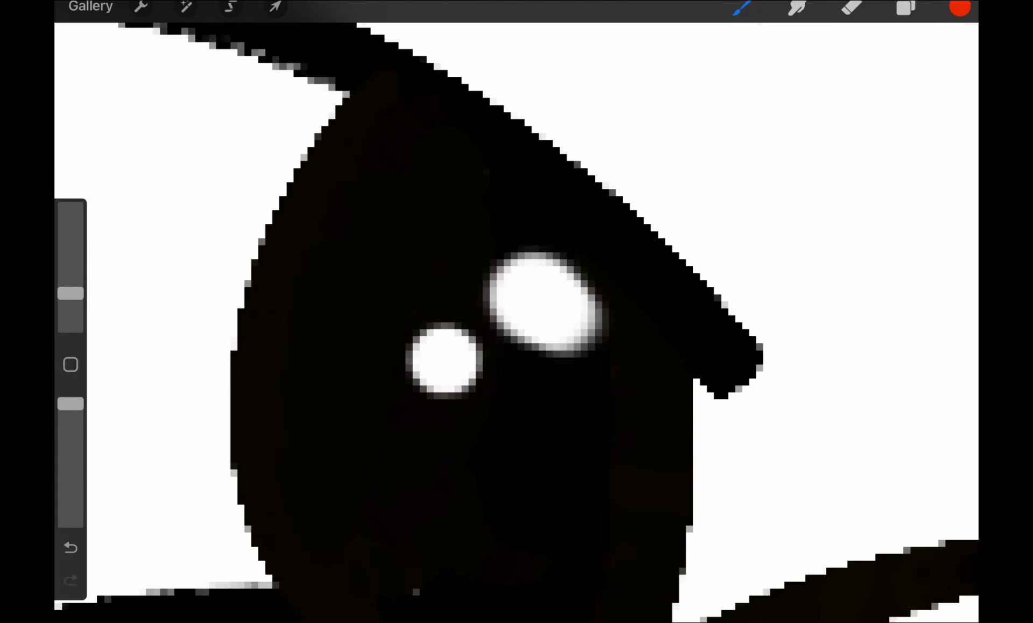
{"action": "left_click_drag", "start_coordinate": [69, 293], "coordinate": [70, 324]}
{"action": "left_click", "coordinate": [603, 332]}
{"action": "scroll", "coordinate": [516, 311], "scroll_direction": "down", "scroll_amount": 3}
{"action": "scroll", "coordinate": [516, 312], "scroll_direction": "up", "scroll_amount": 3}
{"action": "left_click", "coordinate": [70, 548]}
Step: Paint a thin red-orange glow along the iris edge beside the highlight
{"action": "left_click_drag", "start_coordinate": [623, 179], "coordinate": [611, 243]}
{"action": "scroll", "coordinate": [516, 312], "scroll_direction": "down", "scroll_amount": 3}
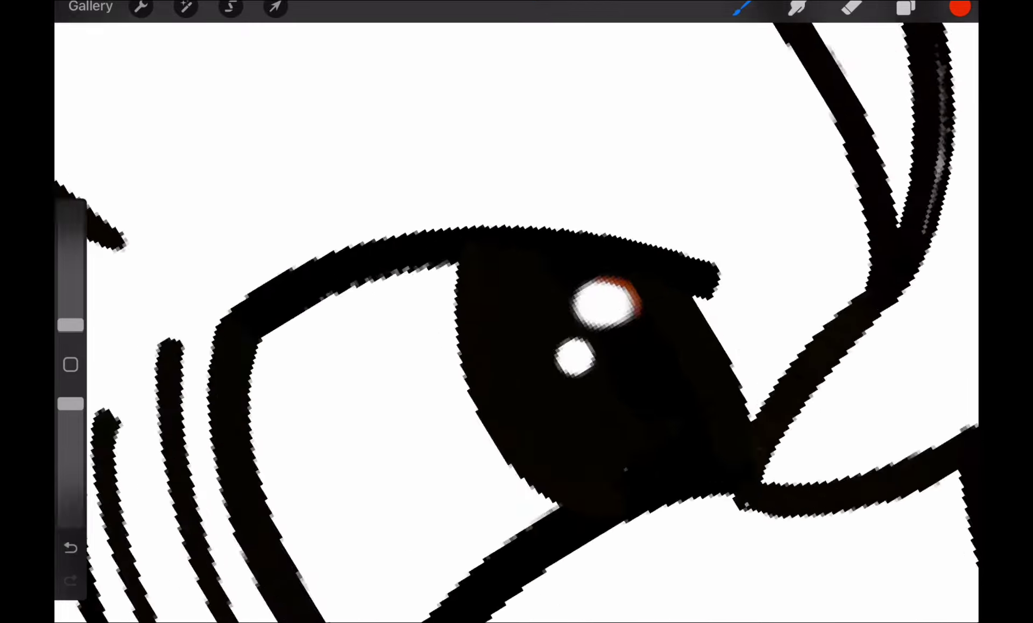
{"action": "scroll", "coordinate": [517, 312], "scroll_direction": "up", "scroll_amount": 3}
{"action": "scroll", "coordinate": [517, 312], "scroll_direction": "down", "scroll_amount": 3}
{"action": "scroll", "coordinate": [517, 311], "scroll_direction": "up", "scroll_amount": 3}
{"action": "left_click_drag", "start_coordinate": [70, 325], "coordinate": [71, 319]}
{"action": "left_click_drag", "start_coordinate": [499, 145], "coordinate": [486, 205]}
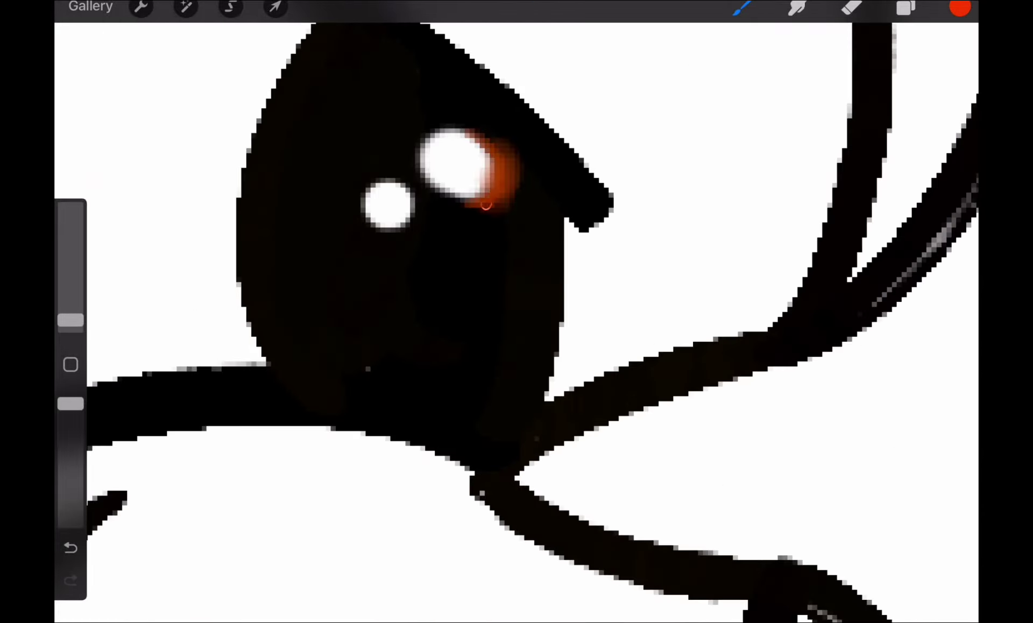
{"action": "left_click_drag", "start_coordinate": [553, 315], "coordinate": [525, 412]}
{"action": "scroll", "coordinate": [517, 311], "scroll_direction": "down", "scroll_amount": 3}
{"action": "scroll", "coordinate": [516, 311], "scroll_direction": "up", "scroll_amount": 3}
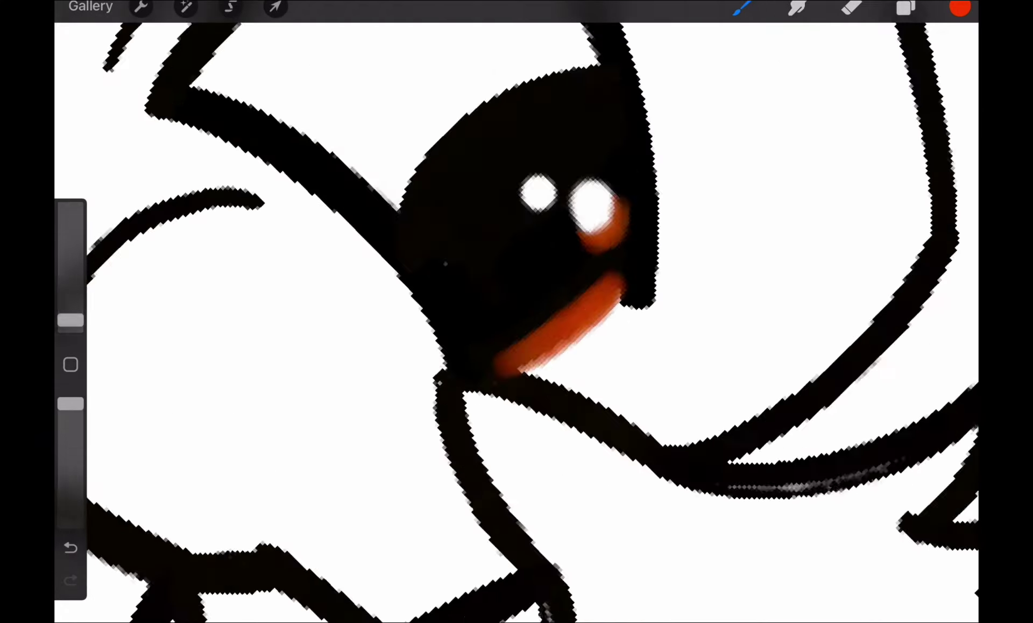
{"action": "scroll", "coordinate": [517, 312], "scroll_direction": "up", "scroll_amount": 2}
{"action": "left_click_drag", "start_coordinate": [420, 153], "coordinate": [464, 174]}
{"action": "scroll", "coordinate": [517, 311], "scroll_direction": "down", "scroll_amount": 3}
{"action": "scroll", "coordinate": [516, 312], "scroll_direction": "down", "scroll_amount": 3}
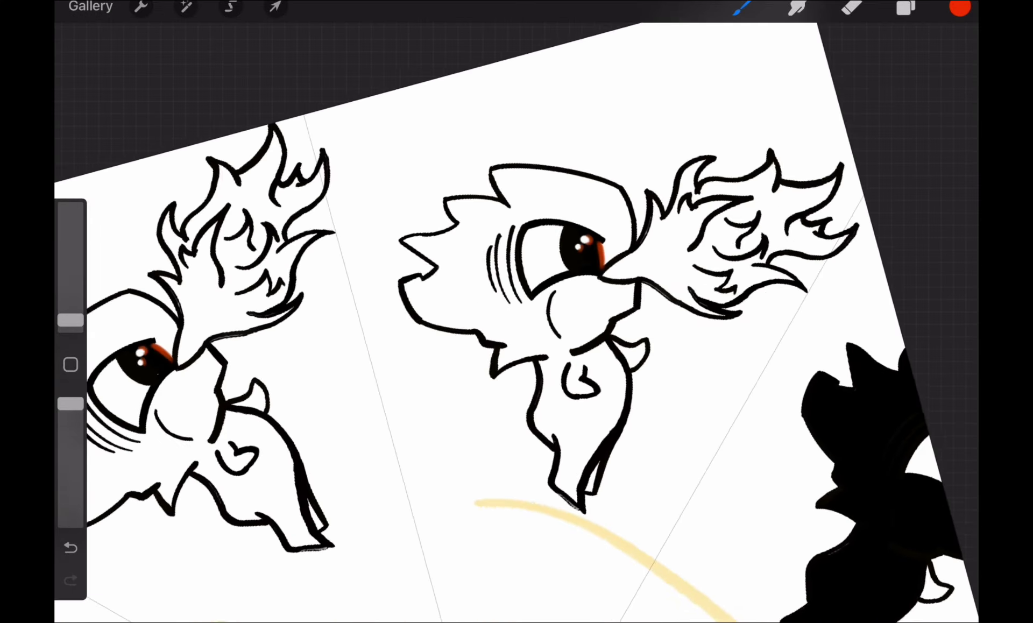
{"action": "scroll", "coordinate": [516, 311], "scroll_direction": "up", "scroll_amount": 1}
{"action": "left_click", "coordinate": [960, 9]}
{"action": "left_click_drag", "start_coordinate": [883, 161], "coordinate": [857, 142]}
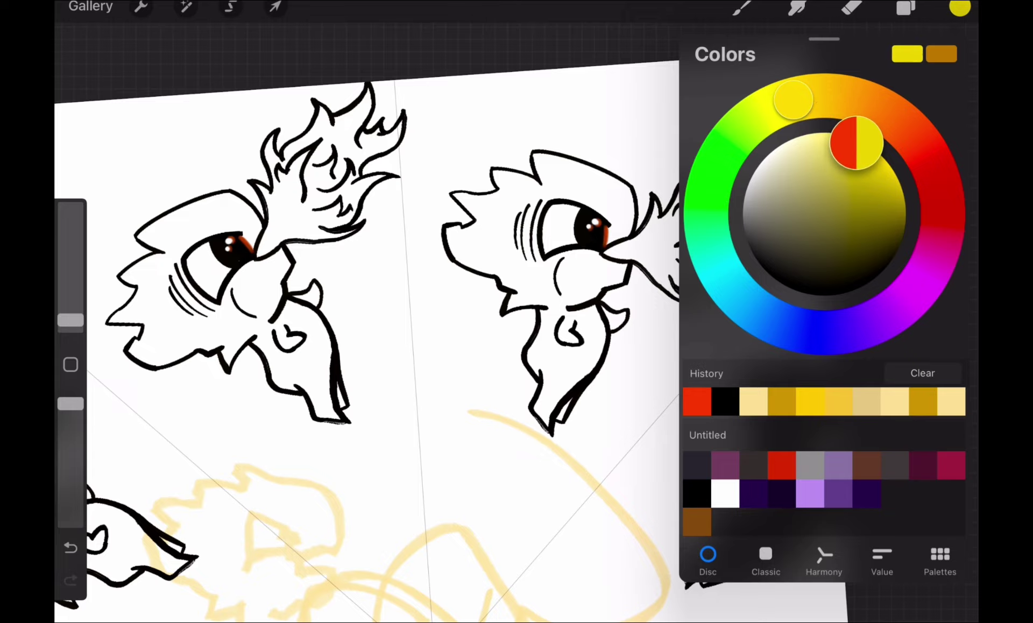
{"action": "left_click_drag", "start_coordinate": [959, 8], "coordinate": [653, 261]}
{"action": "left_click", "coordinate": [323, 444]}
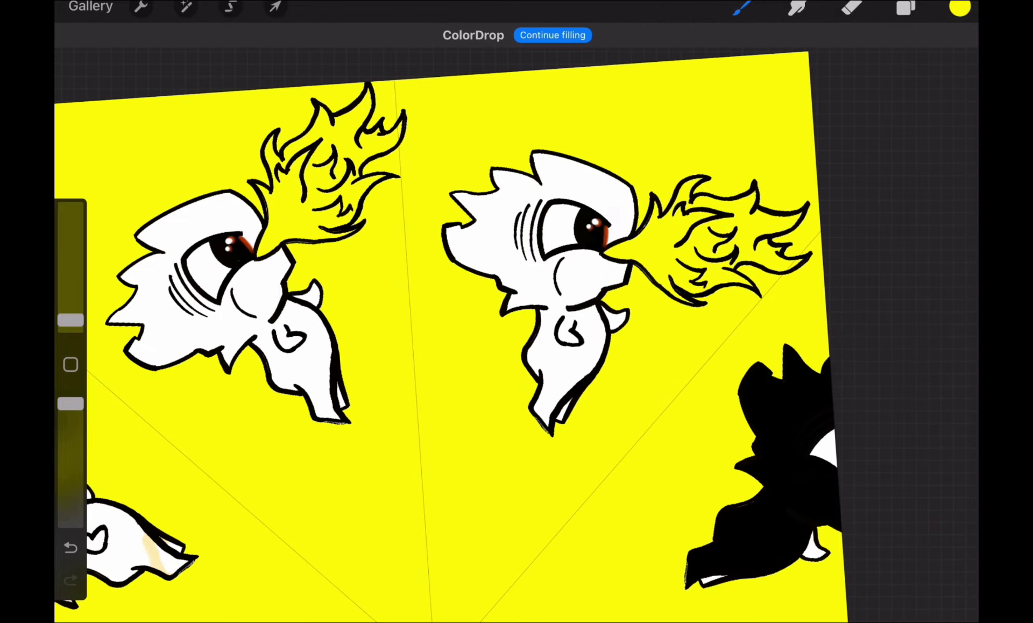
{"action": "scroll", "coordinate": [516, 312], "scroll_direction": "down", "scroll_amount": 3}
{"action": "left_click", "coordinate": [70, 547]}
{"action": "left_click", "coordinate": [906, 8]}
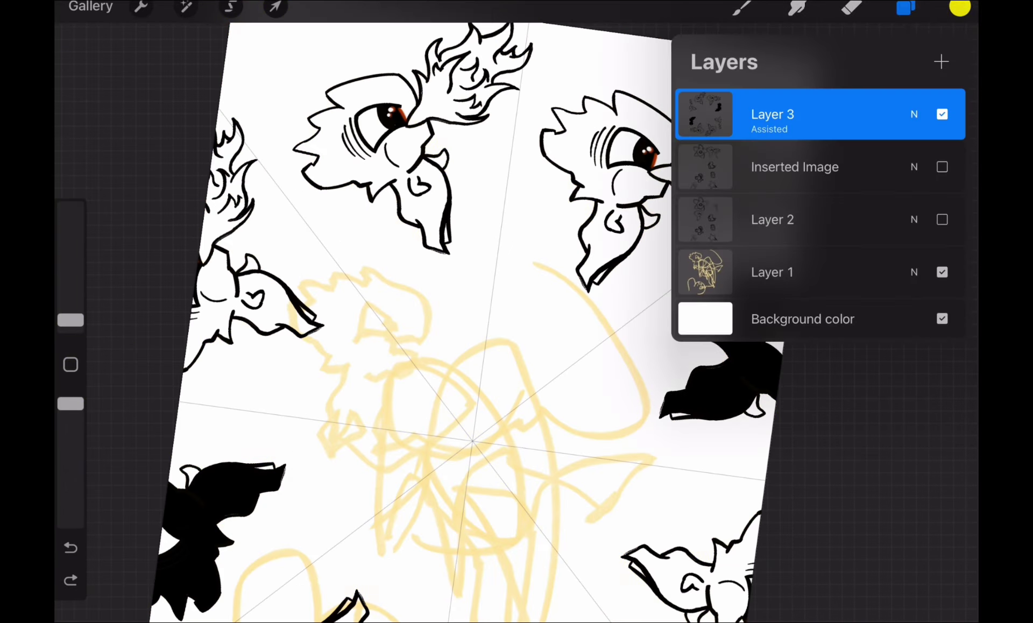
{"action": "scroll", "coordinate": [468, 323], "scroll_direction": "down", "scroll_amount": 3}
{"action": "scroll", "coordinate": [468, 323], "scroll_direction": "up", "scroll_amount": 3}
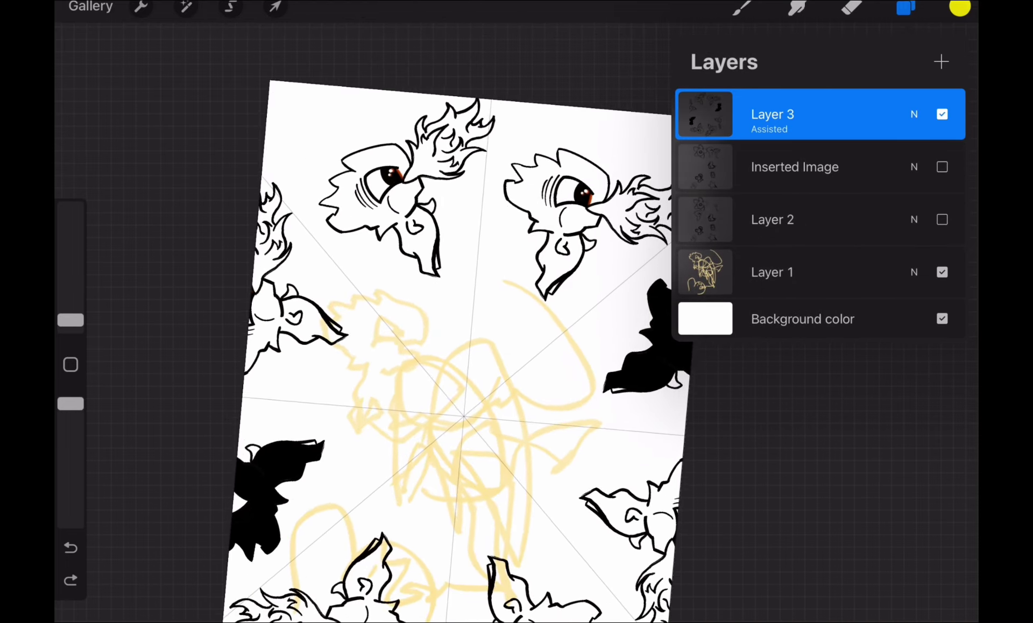
{"action": "left_click", "coordinate": [141, 6]}
{"action": "left_click", "coordinate": [905, 8]}
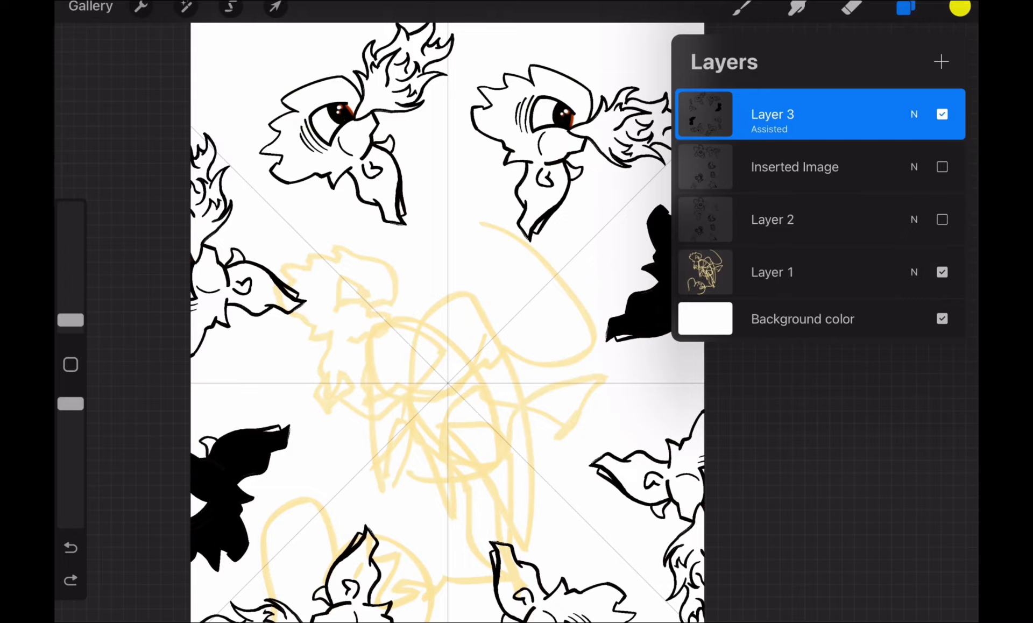
{"action": "left_click", "coordinate": [905, 8]}
Step: Auto-select the flame area and fill it with yellow
{"action": "left_click", "coordinate": [772, 114]}
{"action": "left_click", "coordinate": [230, 6]}
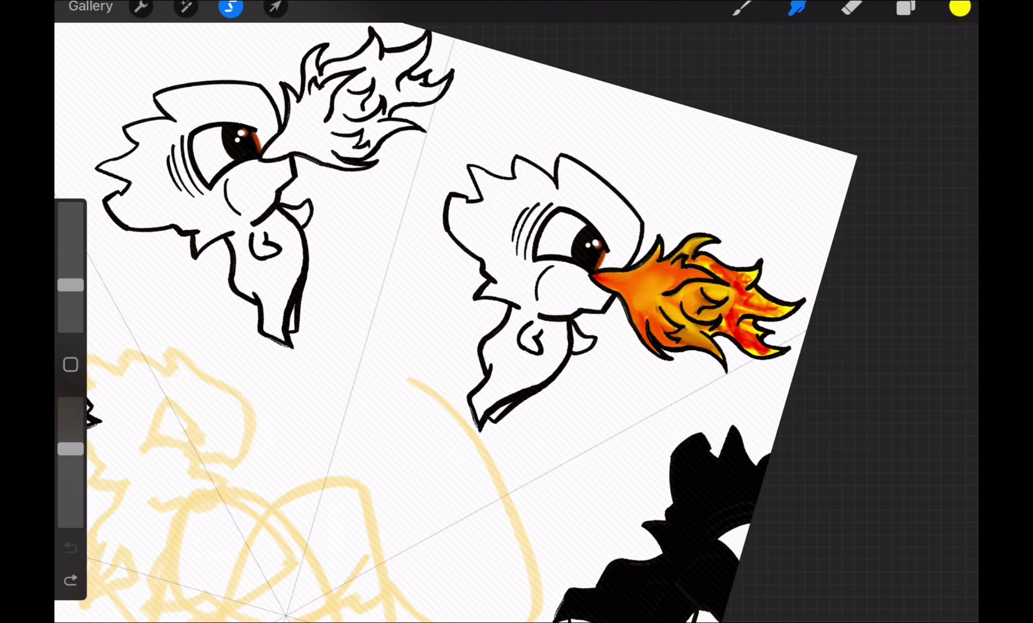
{"action": "left_click", "coordinate": [905, 8]}
{"action": "left_click", "coordinate": [905, 8]}
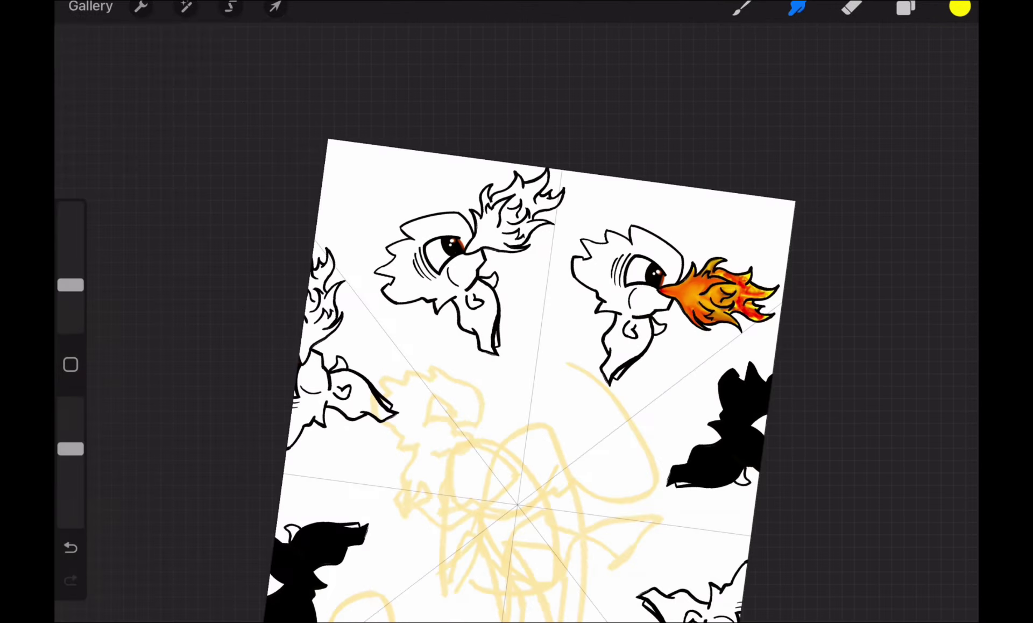
{"action": "left_click", "coordinate": [230, 7]}
{"action": "left_click", "coordinate": [576, 208]}
{"action": "left_click", "coordinate": [796, 9]}
{"action": "left_click", "coordinate": [229, 6]}
{"action": "left_click", "coordinate": [596, 214]}
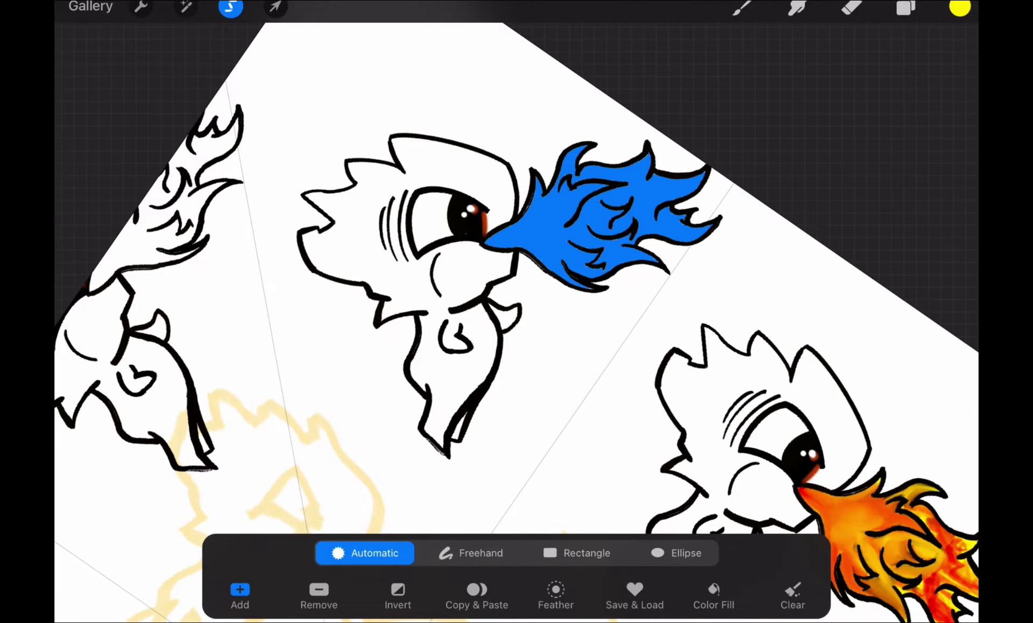
{"action": "left_click", "coordinate": [905, 8]}
{"action": "left_click", "coordinate": [959, 9]}
{"action": "left_click_drag", "start_coordinate": [959, 8], "coordinate": [598, 214]}
Step: Paint orange shading strokes over the yellow flame
{"action": "left_click", "coordinate": [742, 9]}
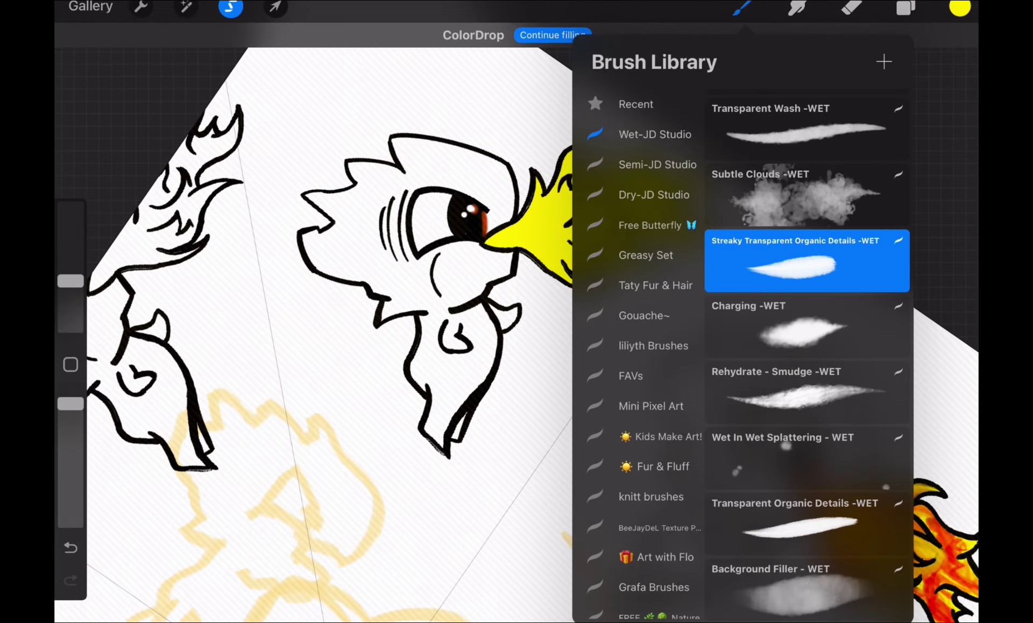
{"action": "left_click", "coordinate": [960, 8]}
{"action": "scroll", "coordinate": [516, 311], "scroll_direction": "up", "scroll_amount": 3}
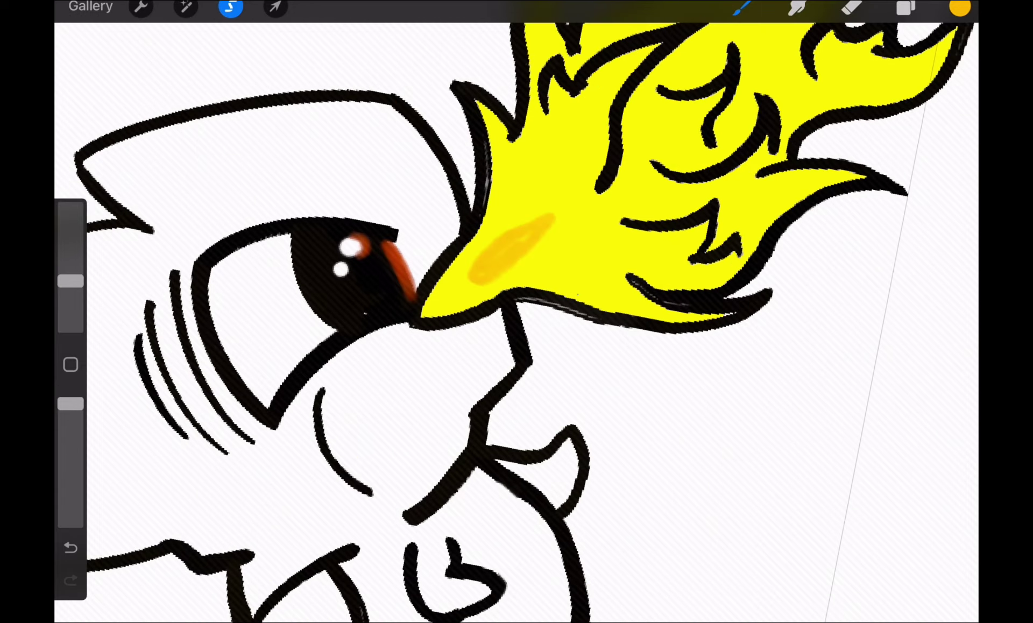
{"action": "left_click_drag", "start_coordinate": [517, 153], "coordinate": [460, 299]}
{"action": "scroll", "coordinate": [516, 312], "scroll_direction": "up", "scroll_amount": 2}
{"action": "mouse_move", "coordinate": [613, 355]}
{"action": "left_mouse_down"}
{"action": "mouse_move", "coordinate": [710, 178]}
{"action": "mouse_move", "coordinate": [806, 315]}
{"action": "left_mouse_up"}
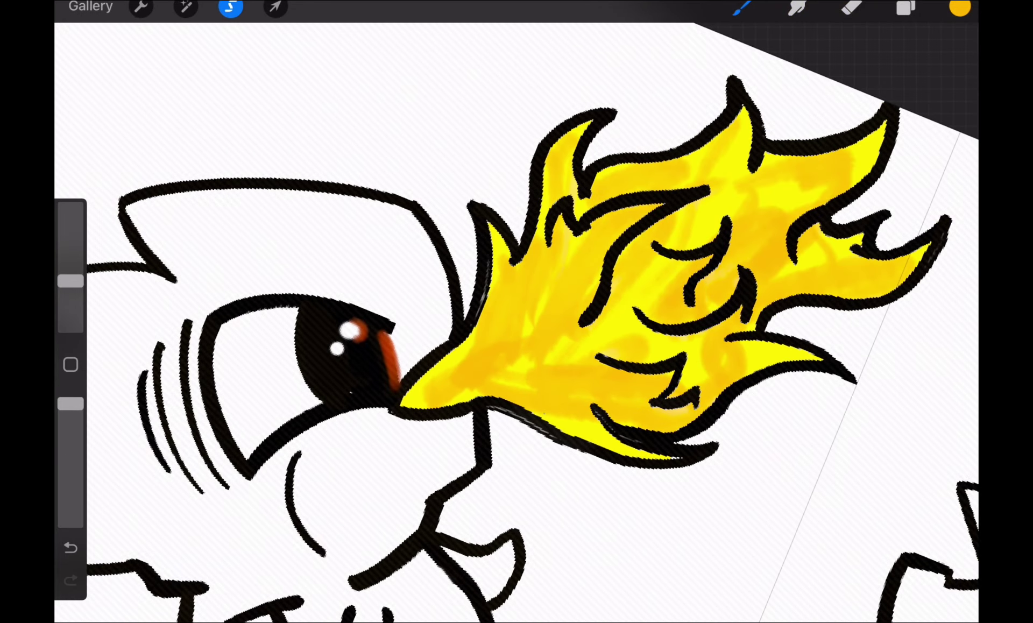
{"action": "left_click", "coordinate": [959, 8]}
{"action": "left_click_drag", "start_coordinate": [831, 95], "coordinate": [867, 104]}
{"action": "left_click", "coordinate": [959, 8]}
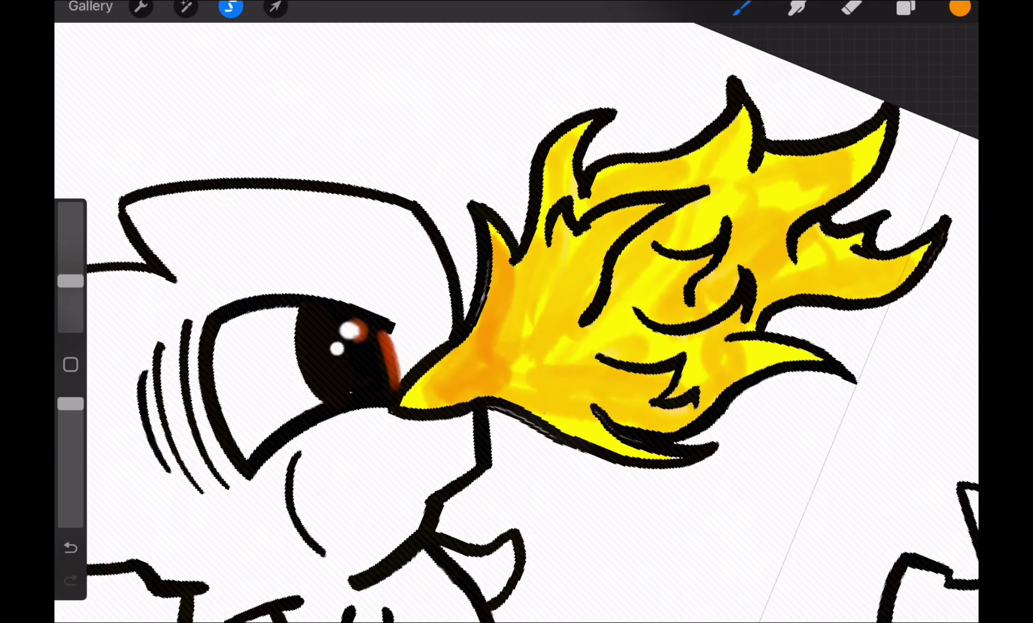
{"action": "left_click_drag", "start_coordinate": [436, 387], "coordinate": [564, 161]}
Step: Switch to a deeper orange and paint darker strokes across the flame
{"action": "left_click_drag", "start_coordinate": [581, 363], "coordinate": [766, 202]}
{"action": "left_click", "coordinate": [959, 9]}
{"action": "left_click_drag", "start_coordinate": [868, 103], "coordinate": [904, 125]}
{"action": "left_click_drag", "start_coordinate": [484, 379], "coordinate": [670, 234]}
{"action": "left_click_drag", "start_coordinate": [605, 339], "coordinate": [751, 161]}
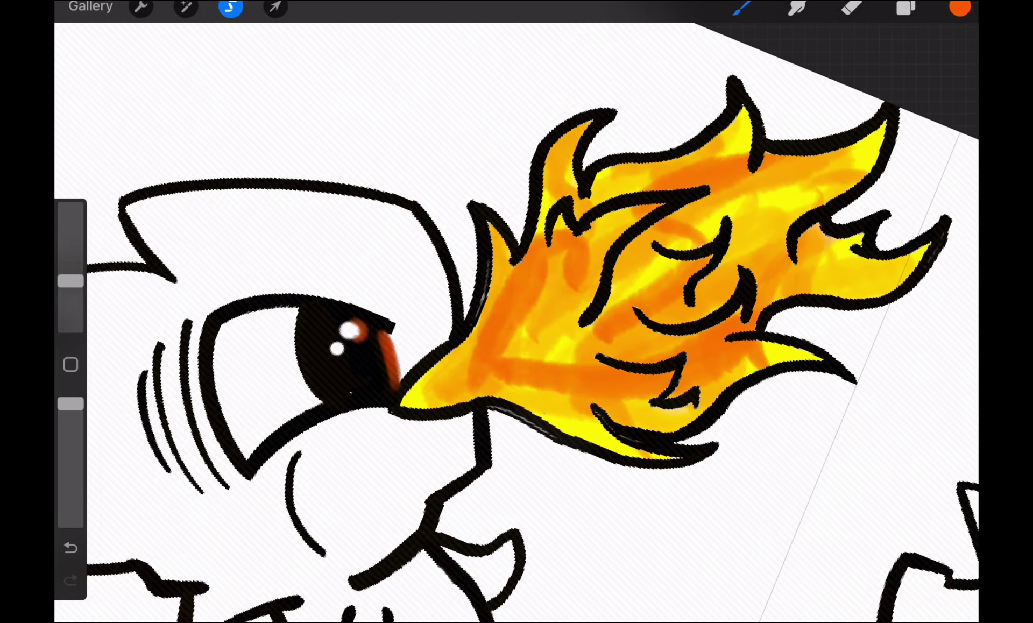
{"action": "left_click_drag", "start_coordinate": [565, 453], "coordinate": [751, 364]}
{"action": "left_click", "coordinate": [959, 8]}
Step: Paint red streaks across the flame, including its lower part
{"action": "left_click_drag", "start_coordinate": [904, 126], "coordinate": [944, 173]}
{"action": "mouse_move", "coordinate": [403, 403]}
{"action": "left_mouse_down"}
{"action": "mouse_move", "coordinate": [476, 347]}
{"action": "mouse_move", "coordinate": [879, 146]}
{"action": "left_mouse_up"}
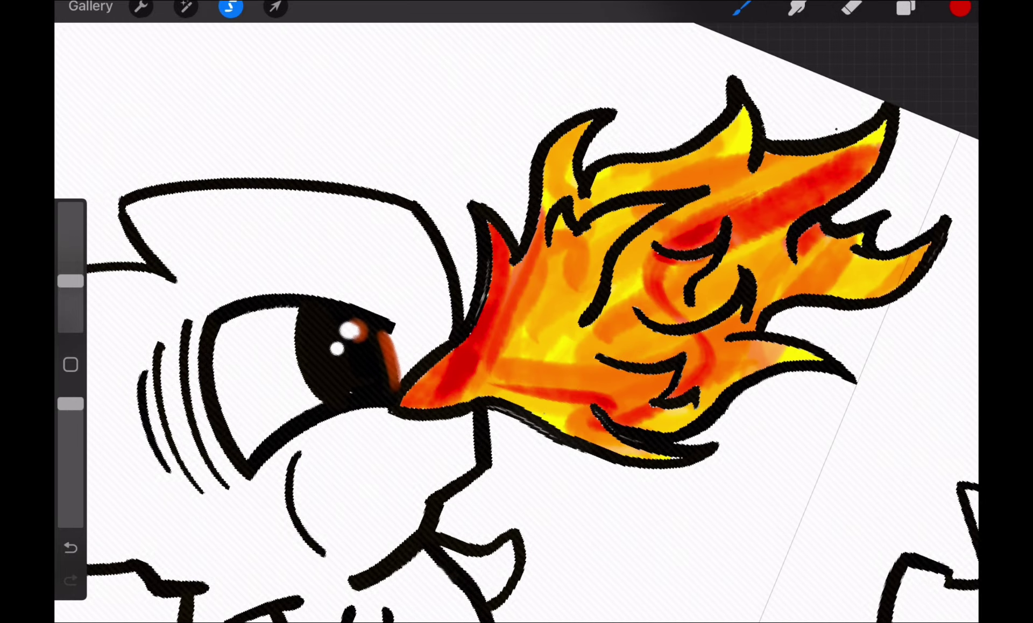
{"action": "left_click_drag", "start_coordinate": [597, 315], "coordinate": [912, 161]}
{"action": "left_click_drag", "start_coordinate": [541, 315], "coordinate": [702, 225]}
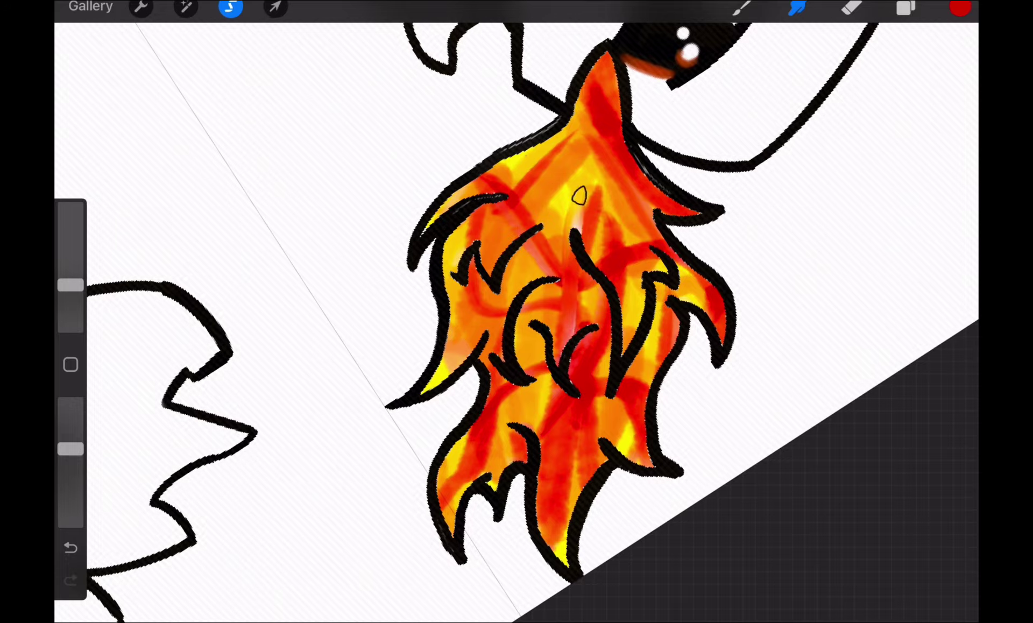
Step: Smudge the red, orange and yellow together from the flame tip downward
{"action": "left_click_drag", "start_coordinate": [585, 250], "coordinate": [529, 205]}
{"action": "mouse_move", "coordinate": [595, 58]}
{"action": "left_mouse_down"}
{"action": "mouse_move", "coordinate": [544, 157]}
{"action": "mouse_move", "coordinate": [456, 281]}
{"action": "left_mouse_up"}
{"action": "mouse_move", "coordinate": [480, 238]}
{"action": "left_mouse_down"}
{"action": "mouse_move", "coordinate": [583, 212]}
{"action": "mouse_move", "coordinate": [585, 323]}
{"action": "left_mouse_up"}
{"action": "left_click_drag", "start_coordinate": [638, 177], "coordinate": [675, 369]}
{"action": "mouse_move", "coordinate": [645, 242]}
{"action": "left_mouse_down"}
{"action": "mouse_move", "coordinate": [576, 468]}
{"action": "mouse_move", "coordinate": [511, 364]}
{"action": "mouse_move", "coordinate": [565, 242]}
{"action": "left_mouse_up"}
Step: Undo two smudges, then re-blend the flame base, red centre and right tongues
{"action": "key", "text": "ctrl+z"}
{"action": "key", "text": "ctrl+z"}
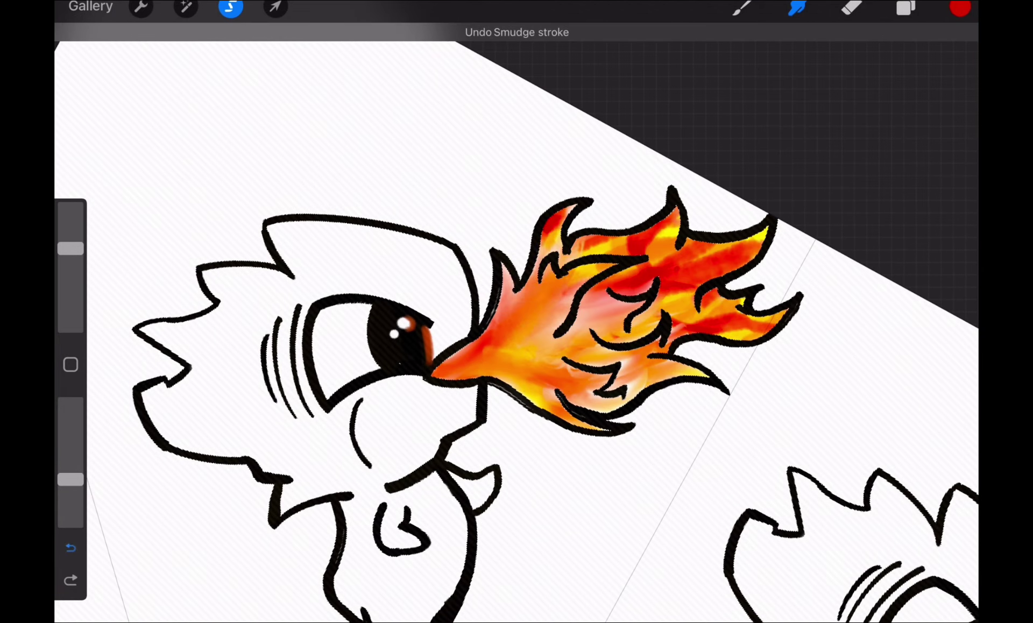
{"action": "key", "text": "ctrl+z"}
{"action": "key", "text": "ctrl+z"}
{"action": "key", "text": "ctrl+z"}
{"action": "key", "text": "ctrl+z"}
{"action": "scroll", "coordinate": [565, 323], "scroll_direction": "up", "scroll_amount": 5}
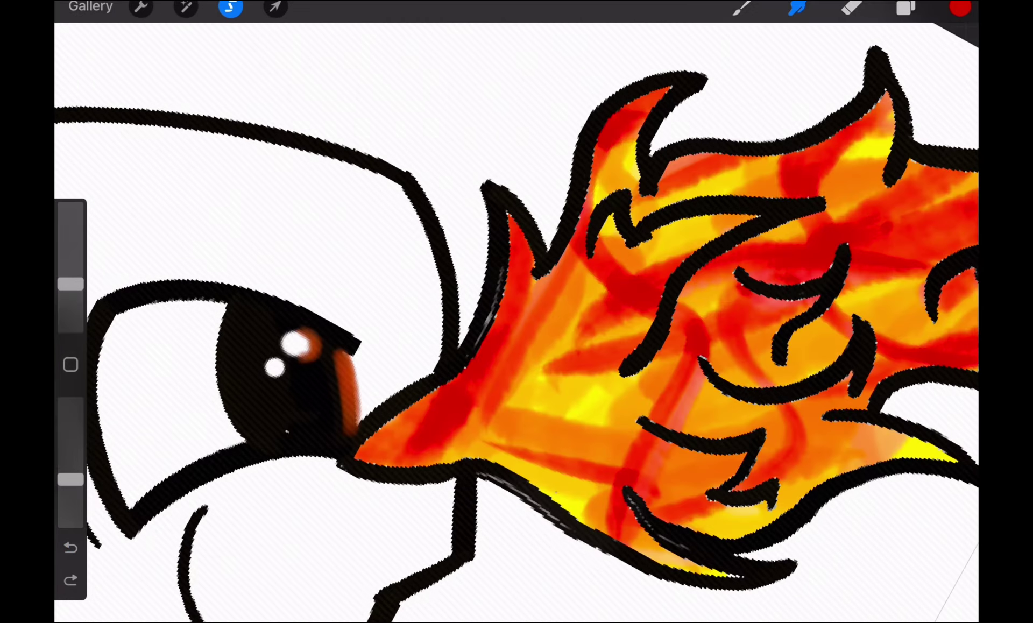
{"action": "mouse_move", "coordinate": [413, 436]}
{"action": "left_mouse_down"}
{"action": "mouse_move", "coordinate": [576, 315]}
{"action": "mouse_move", "coordinate": [544, 328]}
{"action": "mouse_move", "coordinate": [537, 395]}
{"action": "mouse_move", "coordinate": [683, 353]}
{"action": "left_mouse_up"}
{"action": "left_click_drag", "start_coordinate": [703, 299], "coordinate": [636, 319]}
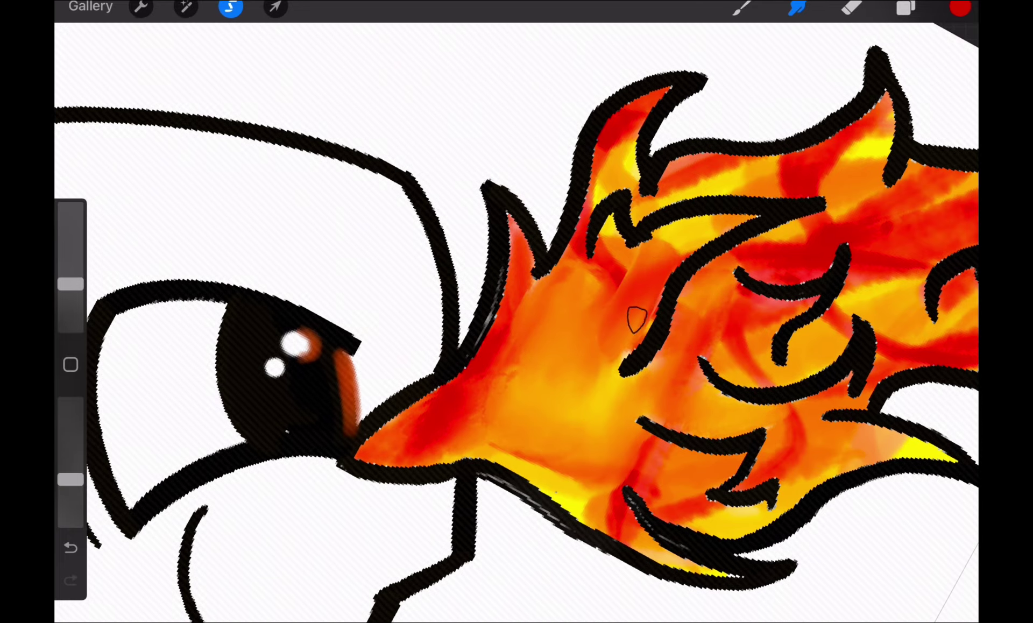
{"action": "left_click_drag", "start_coordinate": [583, 357], "coordinate": [419, 421]}
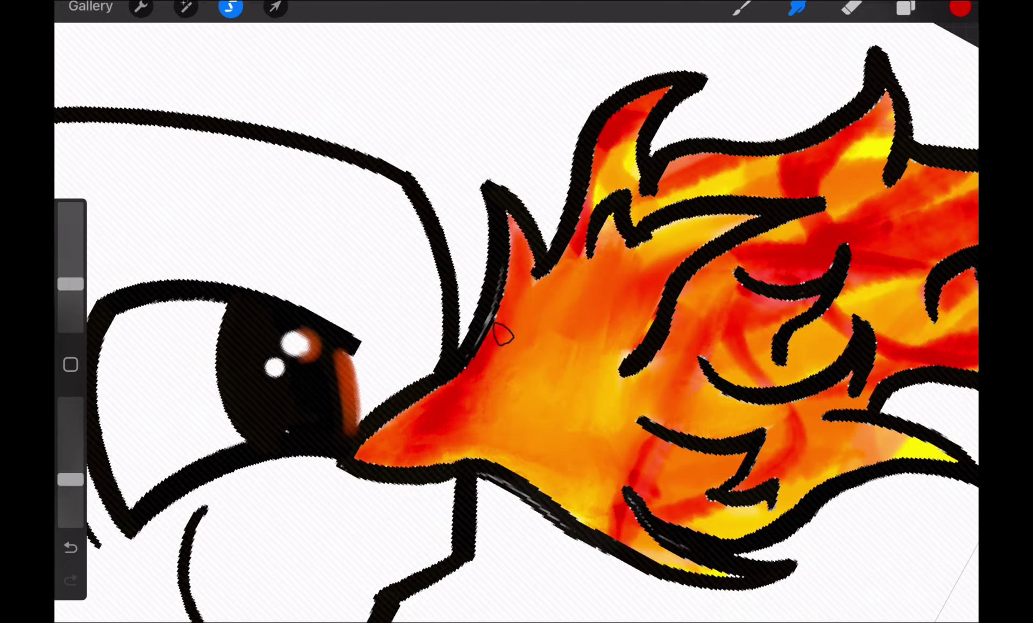
{"action": "left_click_drag", "start_coordinate": [565, 322], "coordinate": [517, 364]}
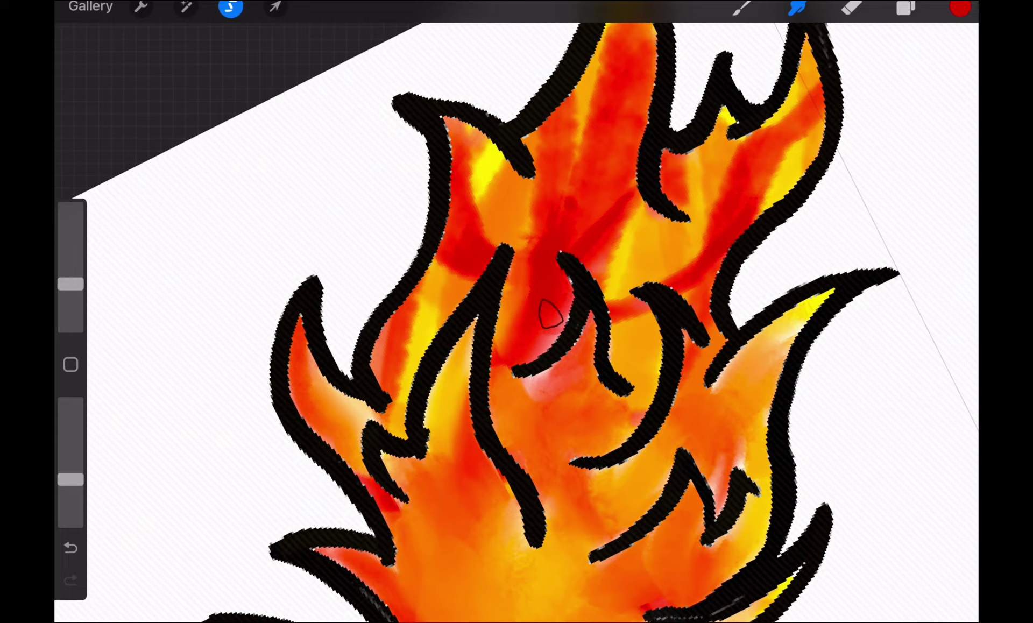
{"action": "mouse_move", "coordinate": [472, 239]}
{"action": "left_mouse_down"}
{"action": "mouse_move", "coordinate": [420, 318]}
{"action": "mouse_move", "coordinate": [469, 267]}
{"action": "mouse_move", "coordinate": [485, 161]}
{"action": "mouse_move", "coordinate": [607, 180]}
{"action": "mouse_move", "coordinate": [657, 156]}
{"action": "mouse_move", "coordinate": [444, 555]}
{"action": "left_mouse_up"}
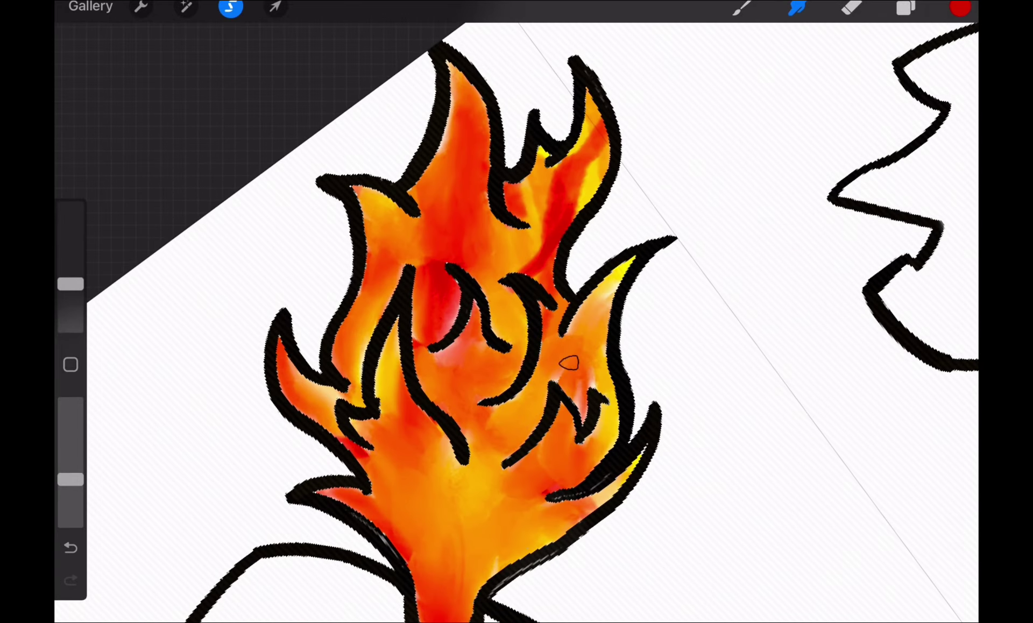
{"action": "mouse_move", "coordinate": [567, 363]}
{"action": "left_mouse_down"}
{"action": "mouse_move", "coordinate": [601, 306]}
{"action": "mouse_move", "coordinate": [598, 430]}
{"action": "mouse_move", "coordinate": [610, 424]}
{"action": "left_mouse_up"}
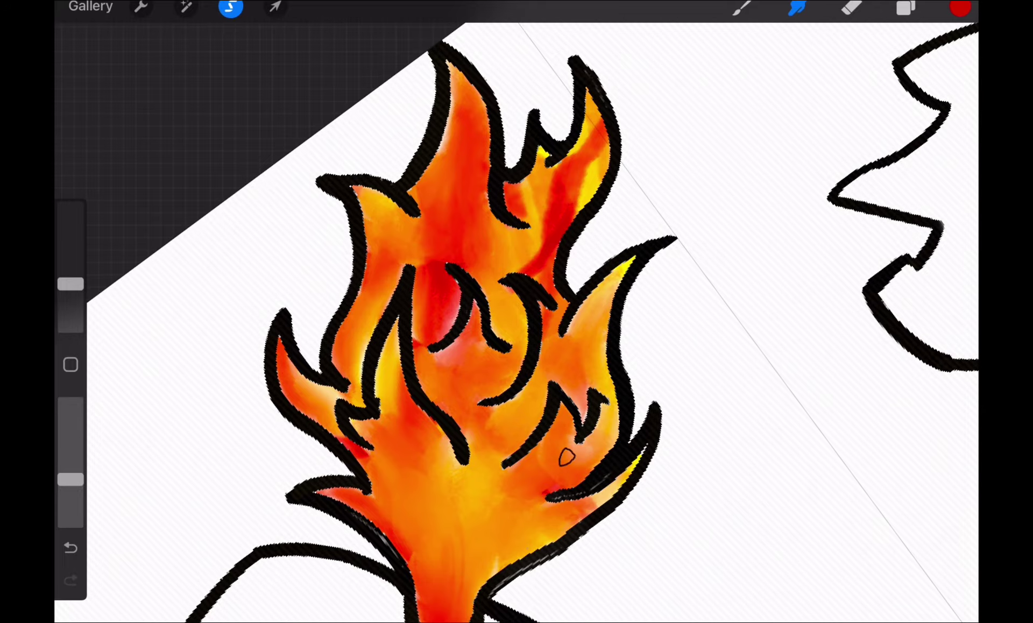
{"action": "mouse_move", "coordinate": [548, 314]}
{"action": "left_mouse_down"}
{"action": "mouse_move", "coordinate": [546, 266]}
{"action": "mouse_move", "coordinate": [522, 217]}
{"action": "mouse_move", "coordinate": [537, 265]}
{"action": "mouse_move", "coordinate": [587, 133]}
{"action": "left_mouse_up"}
{"action": "scroll", "coordinate": [554, 219], "scroll_direction": "down", "scroll_amount": 5}
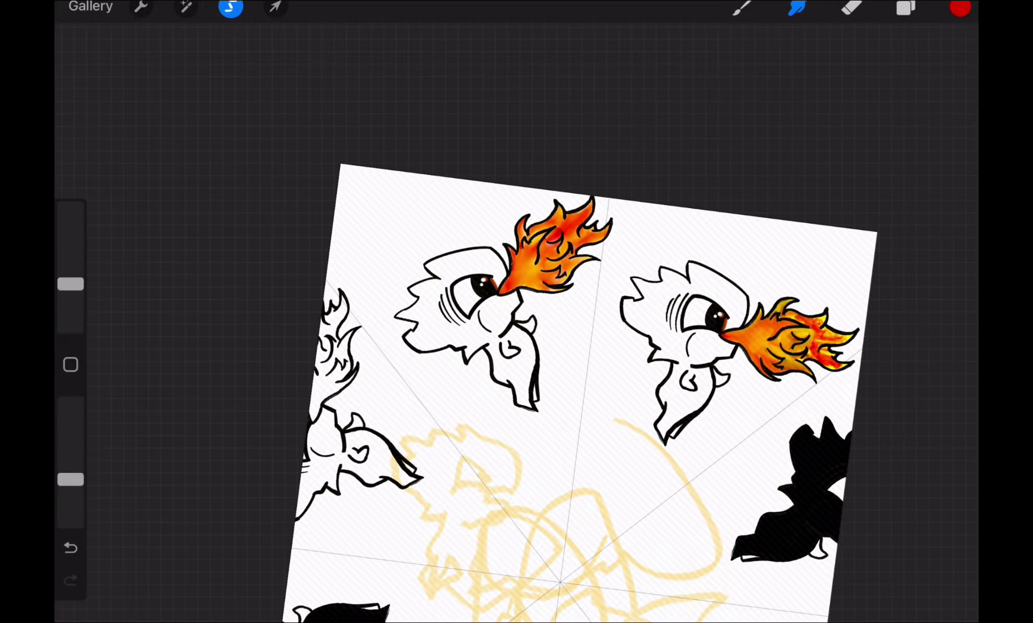
Step: Enlarge the tool and auto-select the first monster's head, undoing a green fill
{"action": "left_click_drag", "start_coordinate": [70, 479], "coordinate": [70, 404]}
{"action": "scroll", "coordinate": [485, 323], "scroll_direction": "up", "scroll_amount": 5}
{"action": "left_click", "coordinate": [906, 9]}
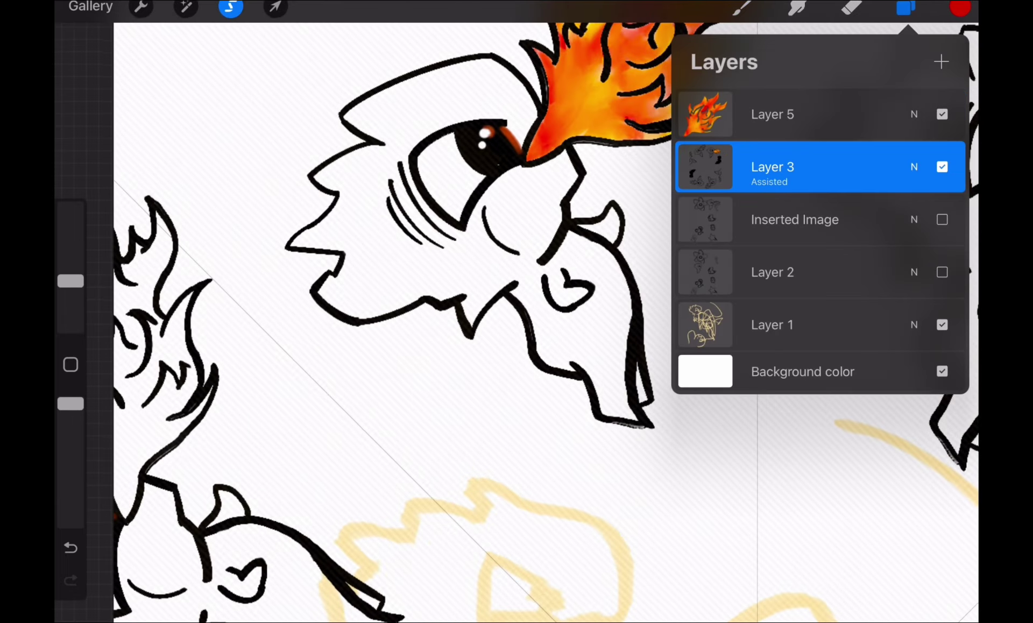
{"action": "left_click", "coordinate": [230, 7]}
{"action": "left_click", "coordinate": [452, 267]}
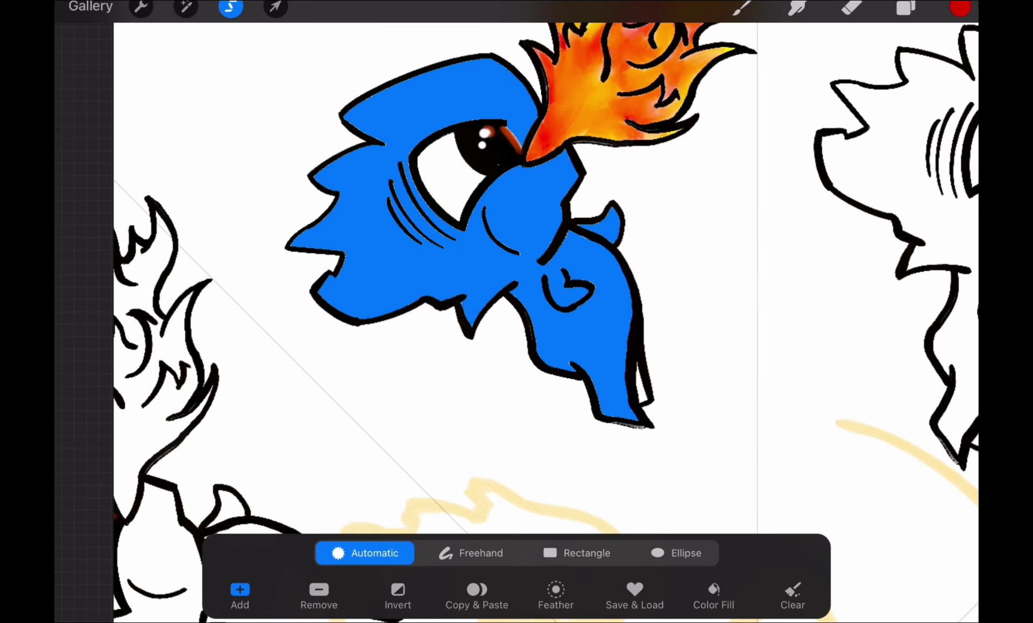
{"action": "left_click", "coordinate": [906, 8]}
{"action": "left_click", "coordinate": [959, 8]}
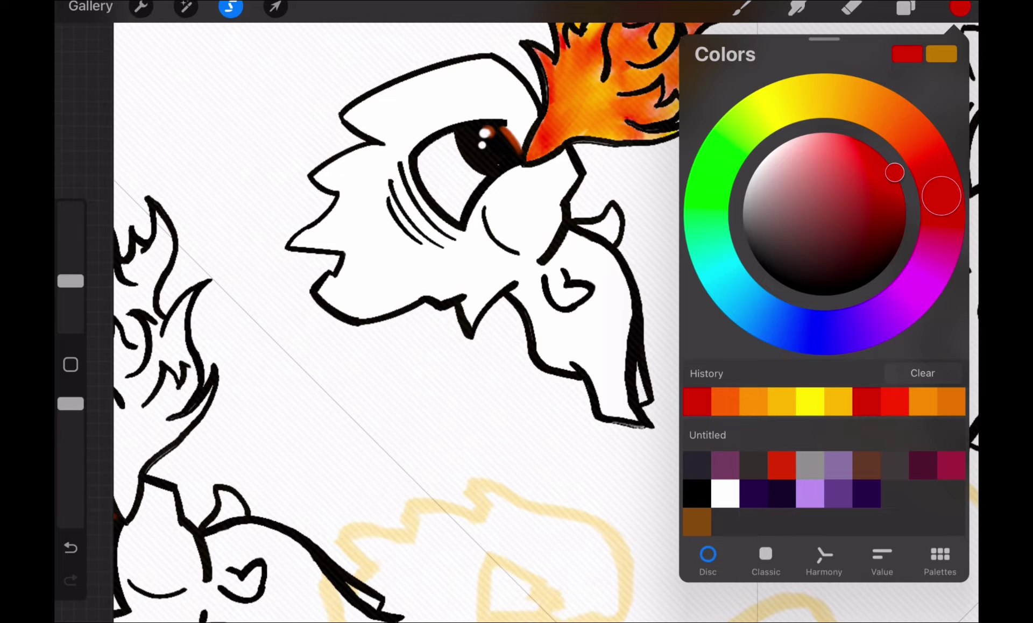
{"action": "left_click_drag", "start_coordinate": [960, 8], "coordinate": [452, 266]}
{"action": "key", "text": "ctrl+z"}
Step: Fill the monster's head with purple
{"action": "left_click", "coordinate": [959, 9]}
{"action": "left_click_drag", "start_coordinate": [959, 8], "coordinate": [639, 253]}
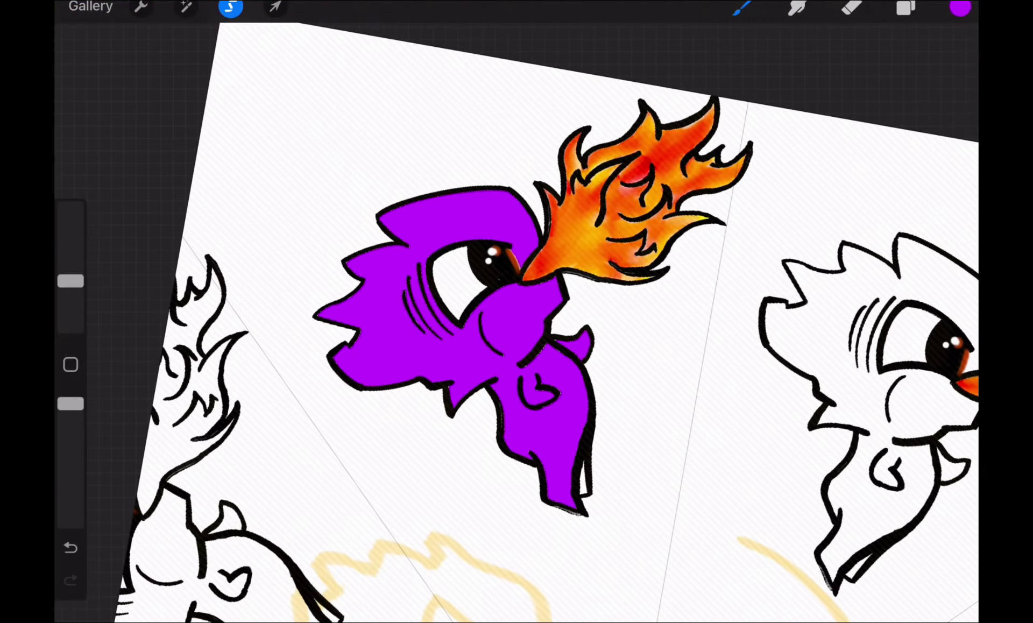
{"action": "key", "text": "ctrl+z"}
{"action": "left_click", "coordinate": [741, 7]}
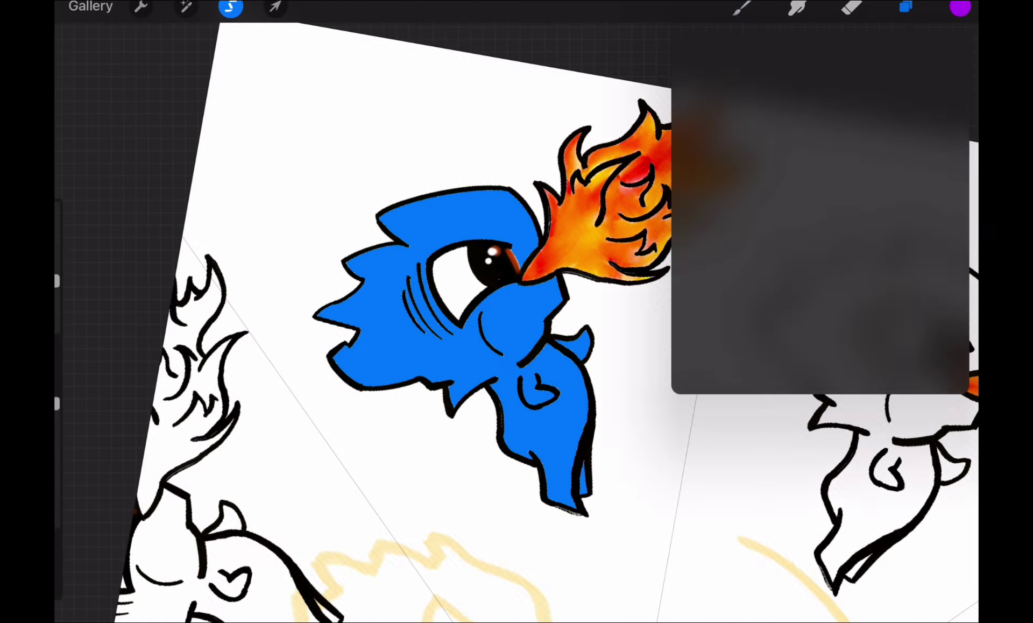
{"action": "left_click_drag", "start_coordinate": [959, 7], "coordinate": [420, 363]}
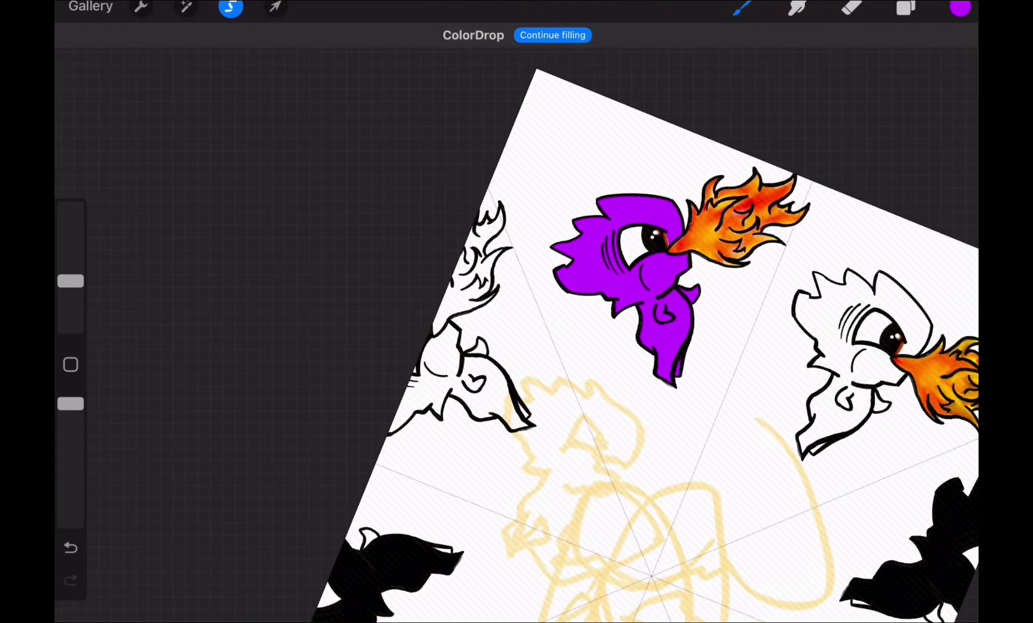
{"action": "scroll", "coordinate": [566, 323], "scroll_direction": "up", "scroll_amount": 3}
Step: Switch to blue and scribble over the face and lower body
{"action": "left_click", "coordinate": [959, 8]}
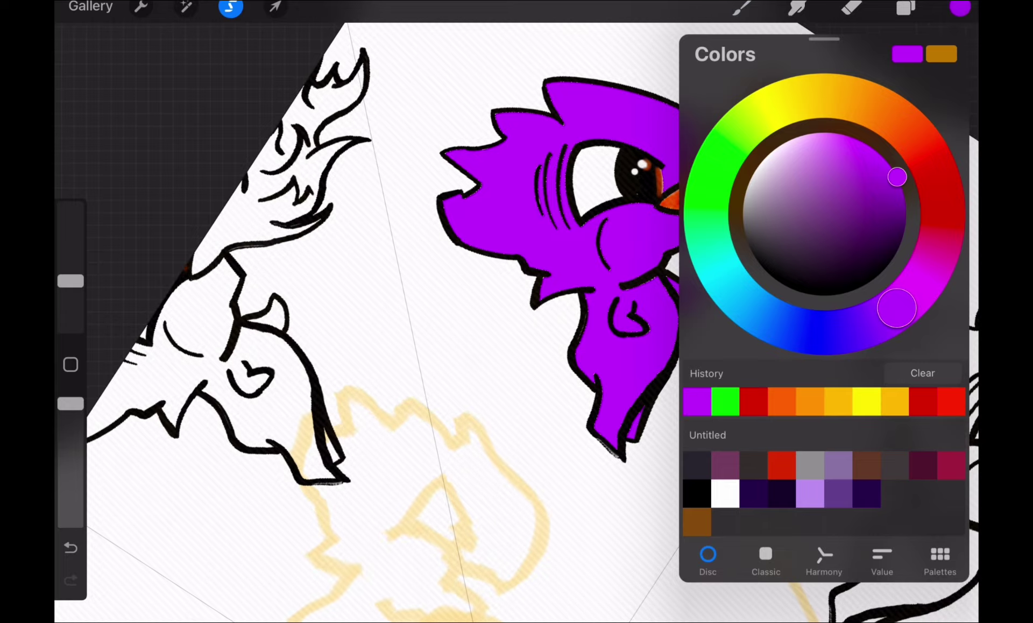
{"action": "left_click_drag", "start_coordinate": [896, 306], "coordinate": [829, 332]}
{"action": "left_click", "coordinate": [959, 7]}
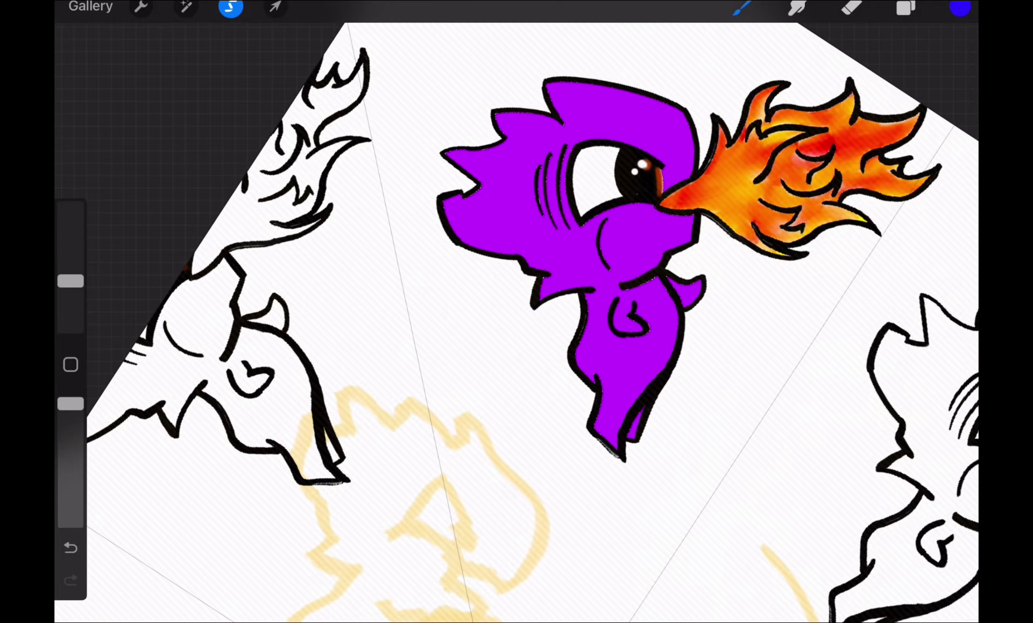
{"action": "left_click_drag", "start_coordinate": [516, 161], "coordinate": [662, 137]}
{"action": "left_click_drag", "start_coordinate": [589, 130], "coordinate": [565, 243]}
{"action": "left_click", "coordinate": [851, 7]}
{"action": "mouse_move", "coordinate": [613, 339]}
{"action": "left_mouse_down"}
{"action": "mouse_move", "coordinate": [646, 403]}
{"action": "mouse_move", "coordinate": [653, 339]}
{"action": "left_mouse_up"}
{"action": "left_click_drag", "start_coordinate": [71, 281], "coordinate": [70, 304]}
Step: Add purple strokes on the head, then settle back on blue
{"action": "left_click", "coordinate": [959, 8]}
{"action": "left_click_drag", "start_coordinate": [829, 332], "coordinate": [855, 324]}
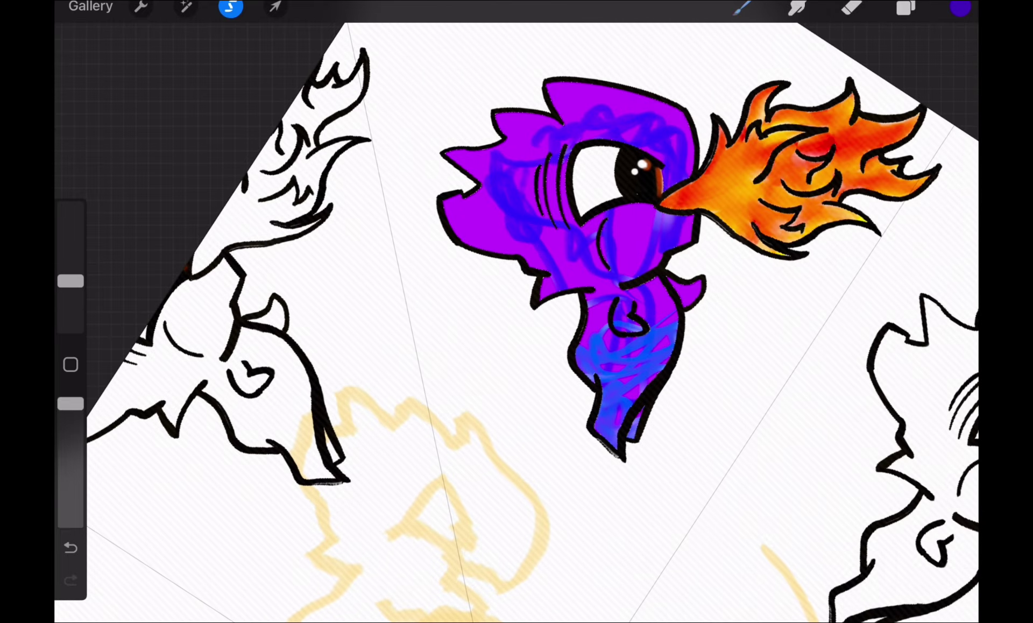
{"action": "mouse_move", "coordinate": [557, 97]}
{"action": "left_mouse_down"}
{"action": "mouse_move", "coordinate": [484, 153]}
{"action": "mouse_move", "coordinate": [646, 234]}
{"action": "left_mouse_up"}
{"action": "left_click", "coordinate": [960, 7]}
{"action": "mouse_move", "coordinate": [857, 326]}
{"action": "left_mouse_down"}
{"action": "mouse_move", "coordinate": [894, 302]}
{"action": "mouse_move", "coordinate": [771, 321]}
{"action": "mouse_move", "coordinate": [800, 329]}
{"action": "left_mouse_up"}
{"action": "left_click", "coordinate": [959, 8]}
{"action": "left_click", "coordinate": [741, 7]}
{"action": "left_click", "coordinate": [960, 7]}
Step: Smudge the head, neck, lower spikes and cheek, then shrink the smudge size
{"action": "left_click", "coordinate": [797, 8]}
{"action": "scroll", "coordinate": [565, 323], "scroll_direction": "up", "scroll_amount": 5}
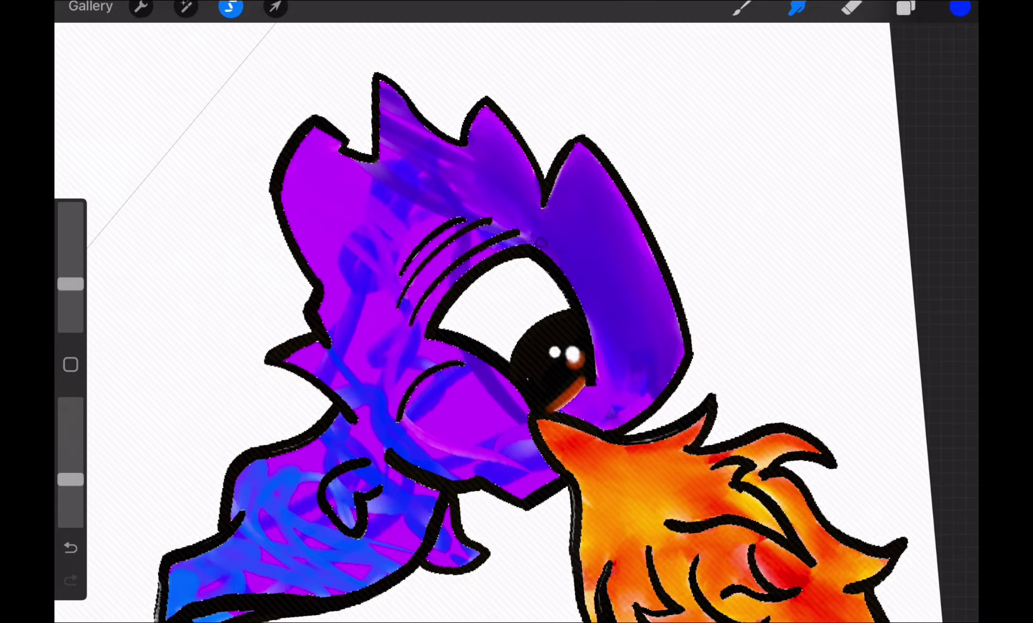
{"action": "scroll", "coordinate": [517, 323], "scroll_direction": "up", "scroll_amount": 5}
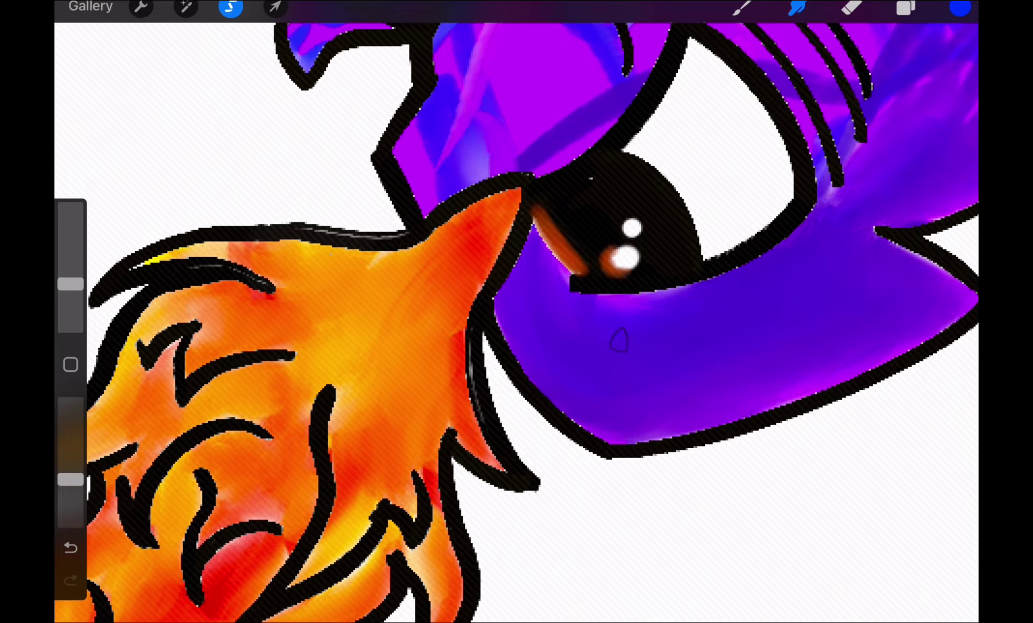
{"action": "scroll", "coordinate": [618, 341], "scroll_direction": "down", "scroll_amount": 5}
{"action": "scroll", "coordinate": [537, 160], "scroll_direction": "up", "scroll_amount": 5}
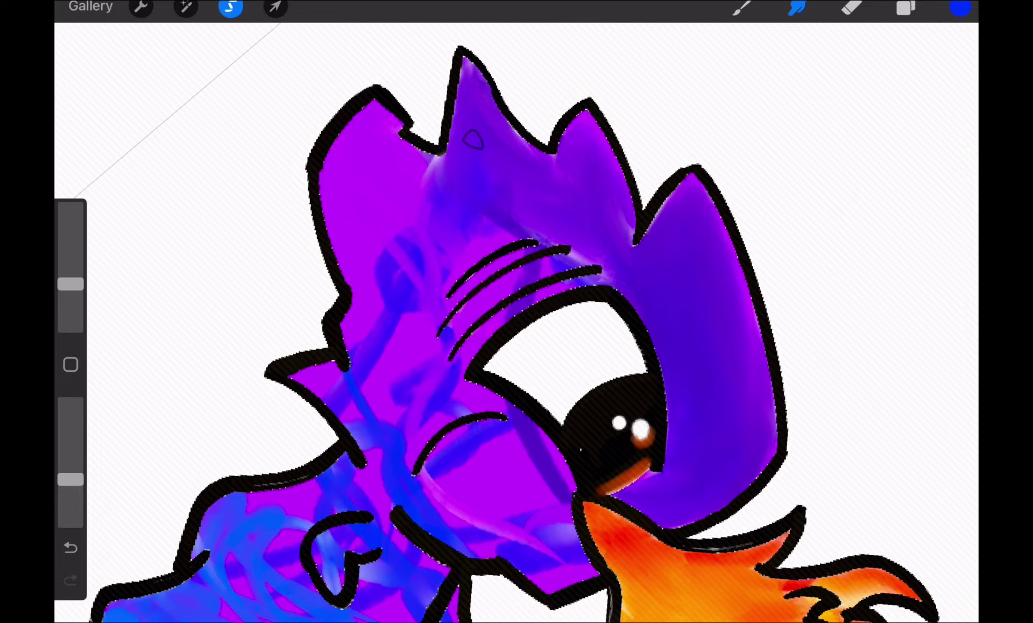
{"action": "scroll", "coordinate": [472, 140], "scroll_direction": "down", "scroll_amount": 5}
{"action": "scroll", "coordinate": [476, 194], "scroll_direction": "up", "scroll_amount": 3}
{"action": "scroll", "coordinate": [480, 250], "scroll_direction": "up", "scroll_amount": 3}
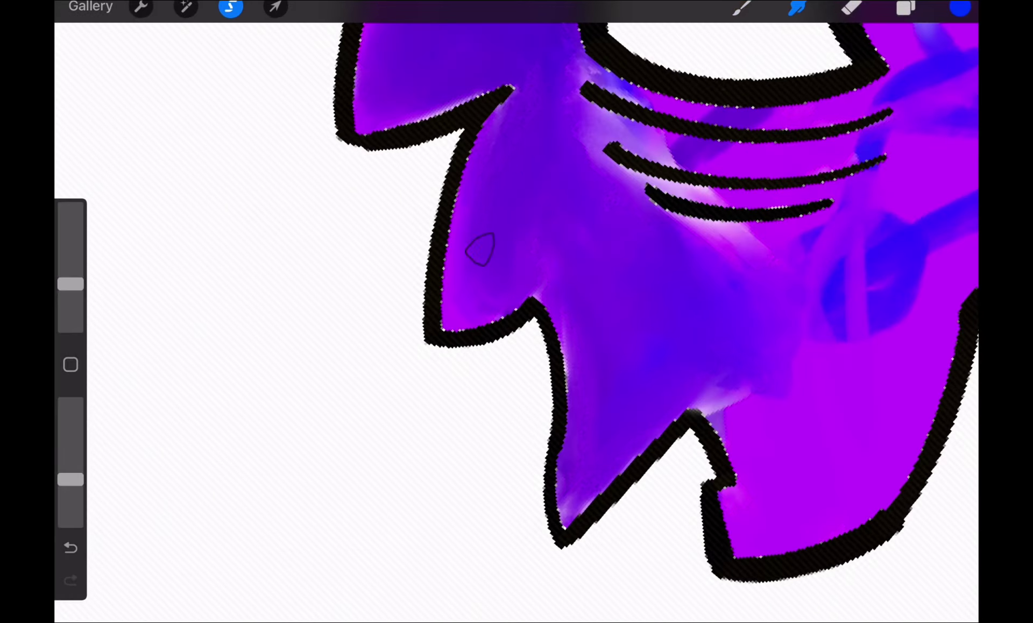
{"action": "left_click_drag", "start_coordinate": [480, 251], "coordinate": [484, 284]}
{"action": "left_click_drag", "start_coordinate": [502, 187], "coordinate": [589, 97]}
{"action": "mouse_move", "coordinate": [565, 323]}
{"action": "left_mouse_down"}
{"action": "mouse_move", "coordinate": [582, 501]}
{"action": "mouse_move", "coordinate": [729, 369]}
{"action": "mouse_move", "coordinate": [726, 235]}
{"action": "left_mouse_up"}
{"action": "scroll", "coordinate": [581, 324], "scroll_direction": "down", "scroll_amount": 3}
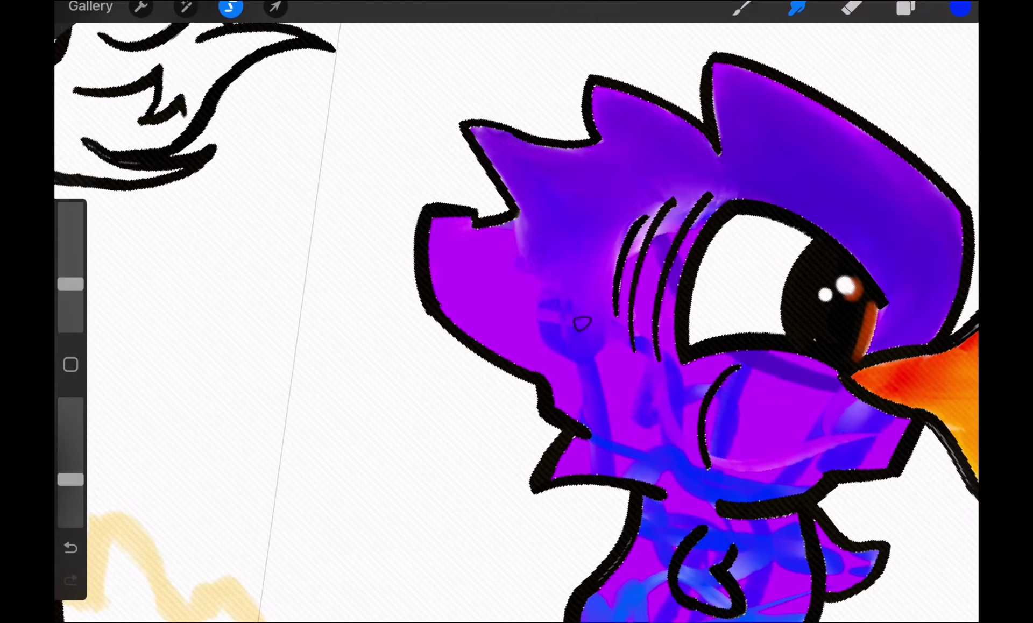
{"action": "mouse_move", "coordinate": [551, 302]}
{"action": "left_mouse_down"}
{"action": "mouse_move", "coordinate": [601, 382]}
{"action": "mouse_move", "coordinate": [567, 377]}
{"action": "left_mouse_up"}
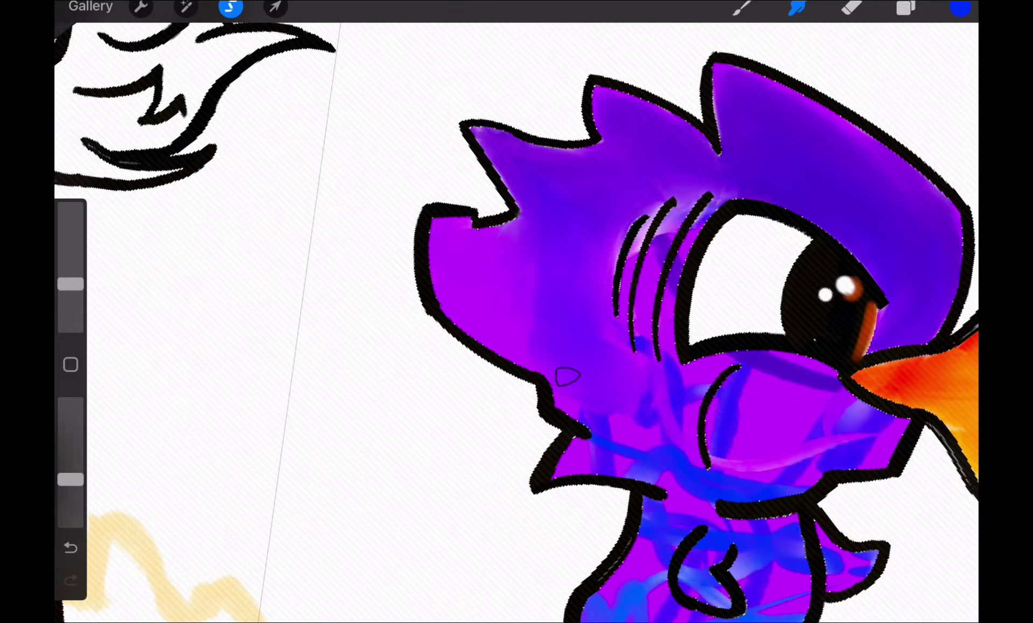
{"action": "left_click_drag", "start_coordinate": [537, 271], "coordinate": [467, 246]}
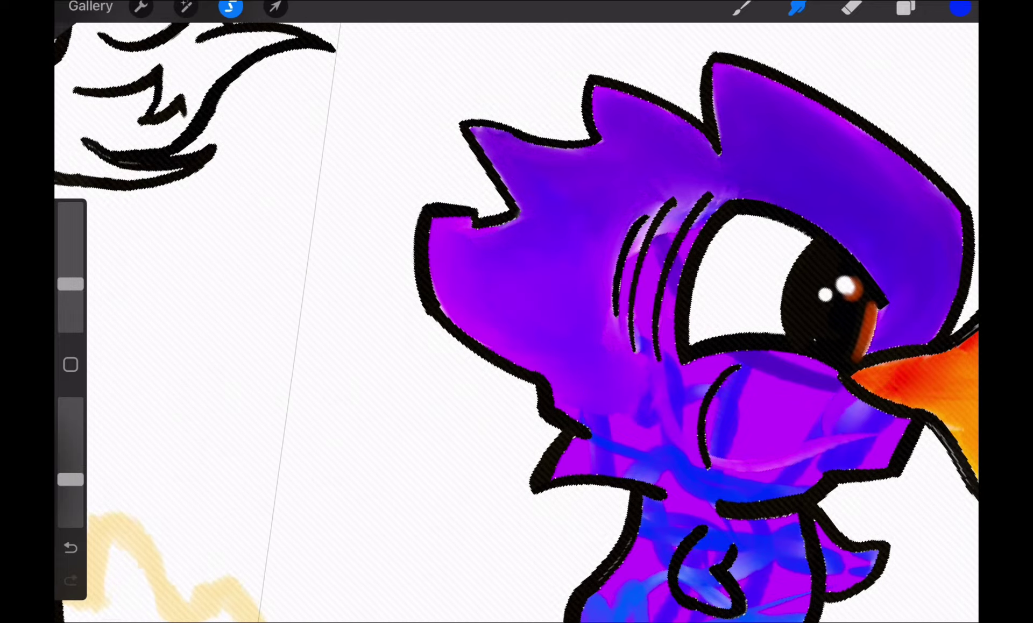
{"action": "scroll", "coordinate": [516, 323], "scroll_direction": "up", "scroll_amount": 5}
{"action": "left_click_drag", "start_coordinate": [71, 284], "coordinate": [70, 304]}
Step: Blend away the blue glow along and between the dark cheek lines
{"action": "left_click_drag", "start_coordinate": [593, 56], "coordinate": [597, 235]}
{"action": "left_click_drag", "start_coordinate": [592, 32], "coordinate": [597, 186]}
{"action": "left_click_drag", "start_coordinate": [597, 89], "coordinate": [621, 376]}
{"action": "left_click_drag", "start_coordinate": [684, 433], "coordinate": [661, 39]}
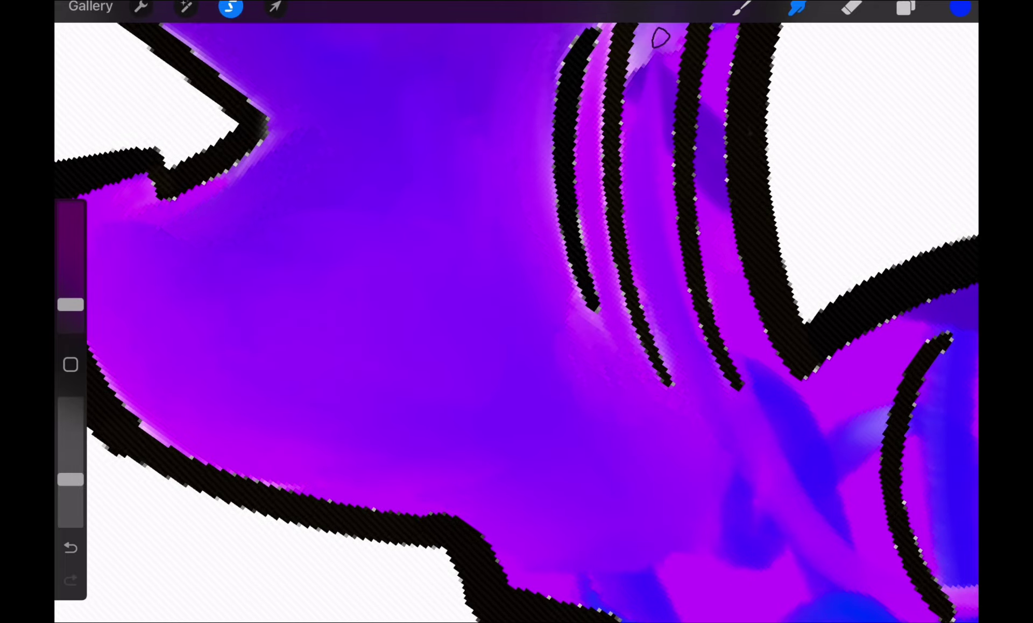
{"action": "scroll", "coordinate": [517, 323], "scroll_direction": "up", "scroll_amount": 3}
{"action": "left_click_drag", "start_coordinate": [618, 191], "coordinate": [646, 299]}
{"action": "left_click_drag", "start_coordinate": [637, 146], "coordinate": [614, 231]}
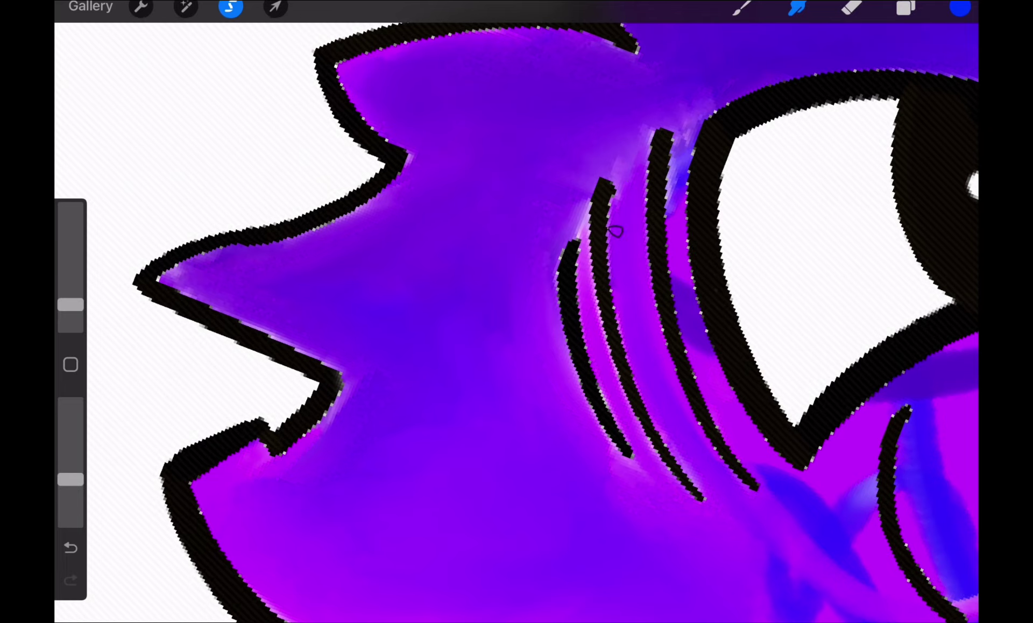
{"action": "left_click_drag", "start_coordinate": [617, 331], "coordinate": [631, 147]}
{"action": "left_click_drag", "start_coordinate": [654, 105], "coordinate": [682, 209]}
{"action": "scroll", "coordinate": [517, 322], "scroll_direction": "down", "scroll_amount": 5}
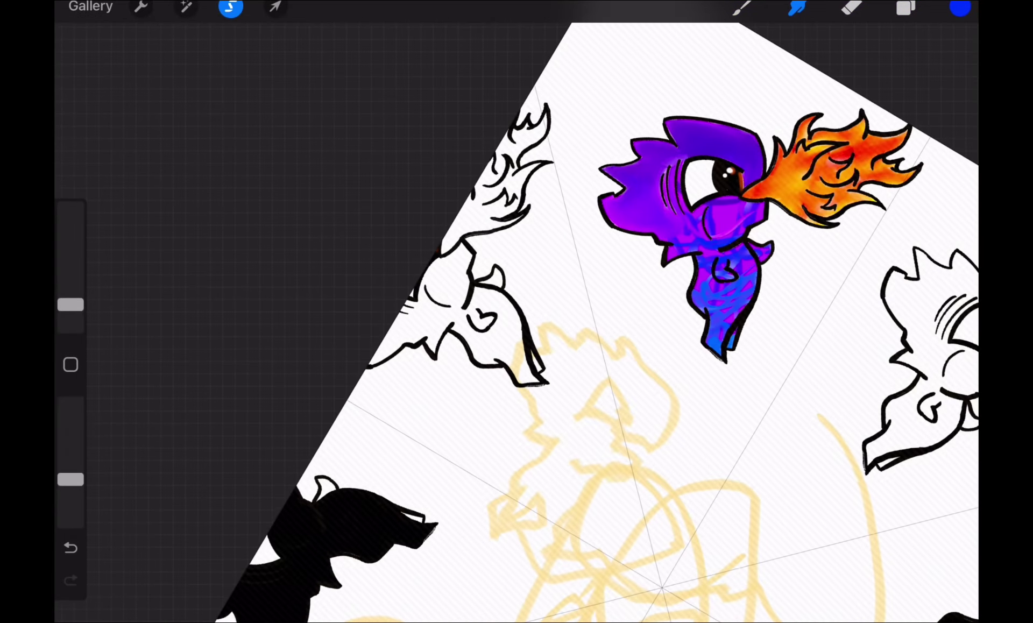
{"action": "scroll", "coordinate": [517, 323], "scroll_direction": "up", "scroll_amount": 5}
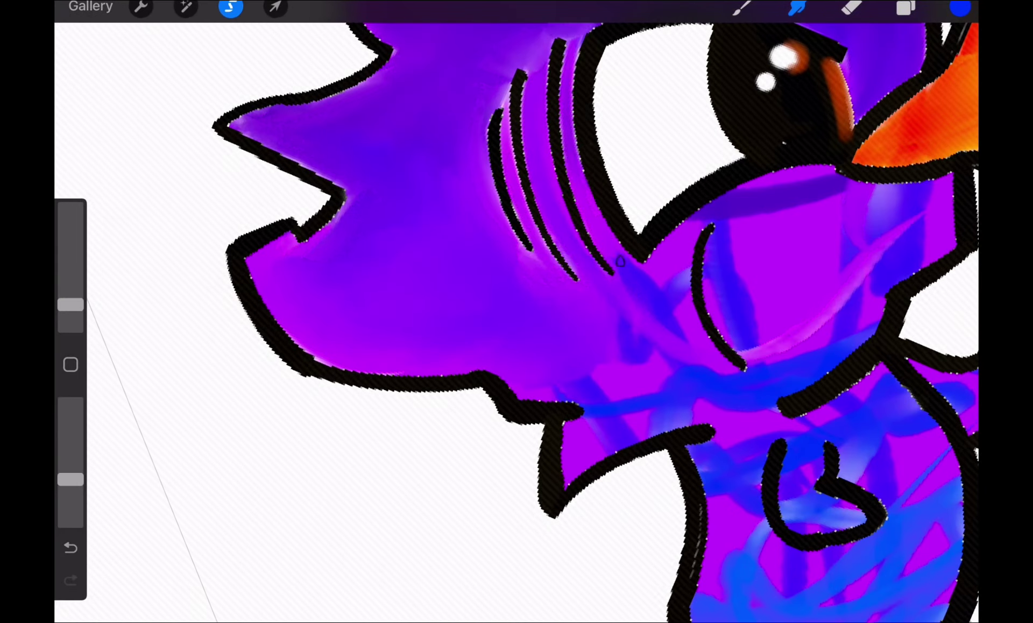
{"action": "mouse_move", "coordinate": [620, 262]}
{"action": "left_mouse_down"}
{"action": "mouse_move", "coordinate": [630, 350]}
{"action": "mouse_move", "coordinate": [658, 281]}
{"action": "left_mouse_up"}
{"action": "scroll", "coordinate": [516, 323], "scroll_direction": "down", "scroll_amount": 5}
{"action": "scroll", "coordinate": [516, 323], "scroll_direction": "up", "scroll_amount": 5}
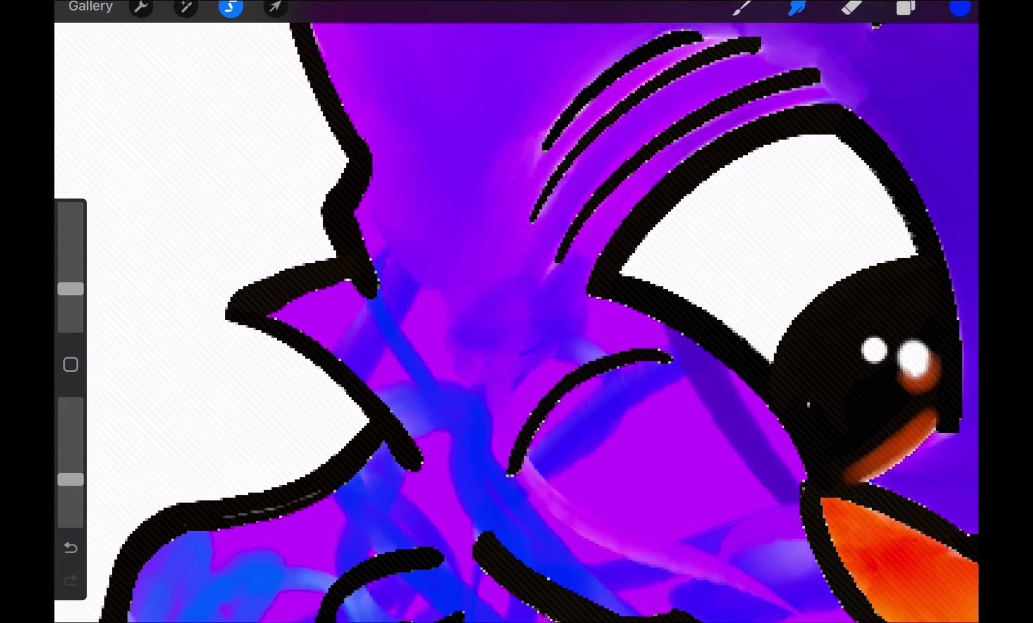
Step: Blend the blue streaks below, beside and right of the eye into purple
{"action": "mouse_move", "coordinate": [441, 324]}
{"action": "left_mouse_down"}
{"action": "mouse_move", "coordinate": [392, 250]}
{"action": "mouse_move", "coordinate": [355, 339]}
{"action": "mouse_move", "coordinate": [417, 374]}
{"action": "left_mouse_up"}
{"action": "mouse_move", "coordinate": [525, 356]}
{"action": "left_mouse_down"}
{"action": "mouse_move", "coordinate": [570, 320]}
{"action": "mouse_move", "coordinate": [613, 359]}
{"action": "left_mouse_up"}
{"action": "scroll", "coordinate": [517, 323], "scroll_direction": "down", "scroll_amount": 5}
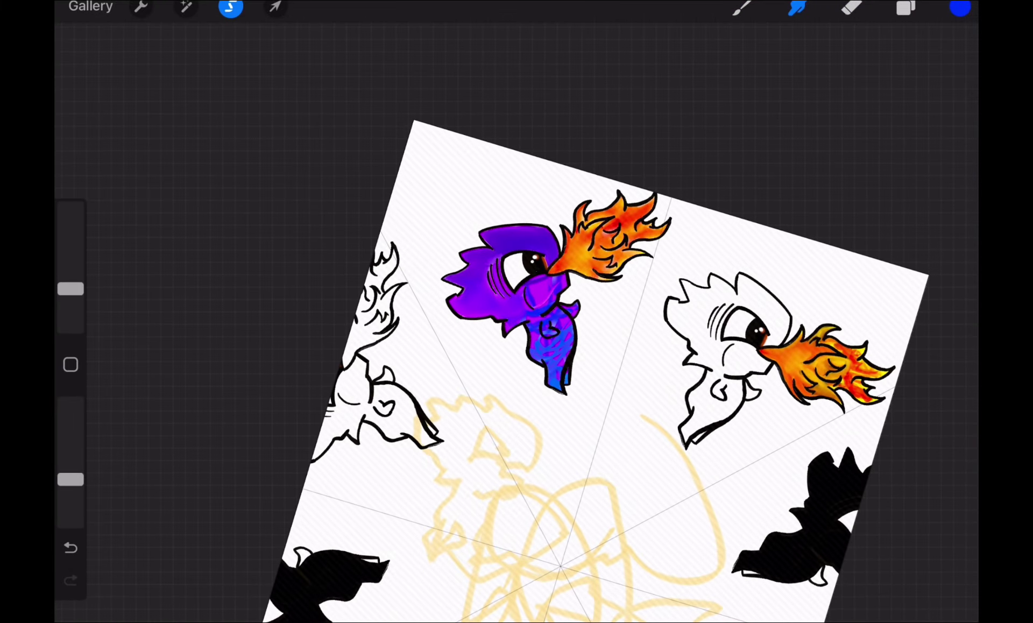
{"action": "scroll", "coordinate": [516, 323], "scroll_direction": "up", "scroll_amount": 5}
{"action": "mouse_move", "coordinate": [484, 274]}
{"action": "left_mouse_down"}
{"action": "mouse_move", "coordinate": [511, 182]}
{"action": "mouse_move", "coordinate": [464, 274]}
{"action": "left_mouse_up"}
{"action": "mouse_move", "coordinate": [477, 323]}
{"action": "left_mouse_down"}
{"action": "mouse_move", "coordinate": [524, 363]}
{"action": "mouse_move", "coordinate": [565, 322]}
{"action": "left_mouse_up"}
{"action": "mouse_move", "coordinate": [443, 387]}
{"action": "left_mouse_down"}
{"action": "mouse_move", "coordinate": [478, 222]}
{"action": "mouse_move", "coordinate": [444, 307]}
{"action": "left_mouse_up"}
{"action": "left_click_drag", "start_coordinate": [451, 242], "coordinate": [472, 311]}
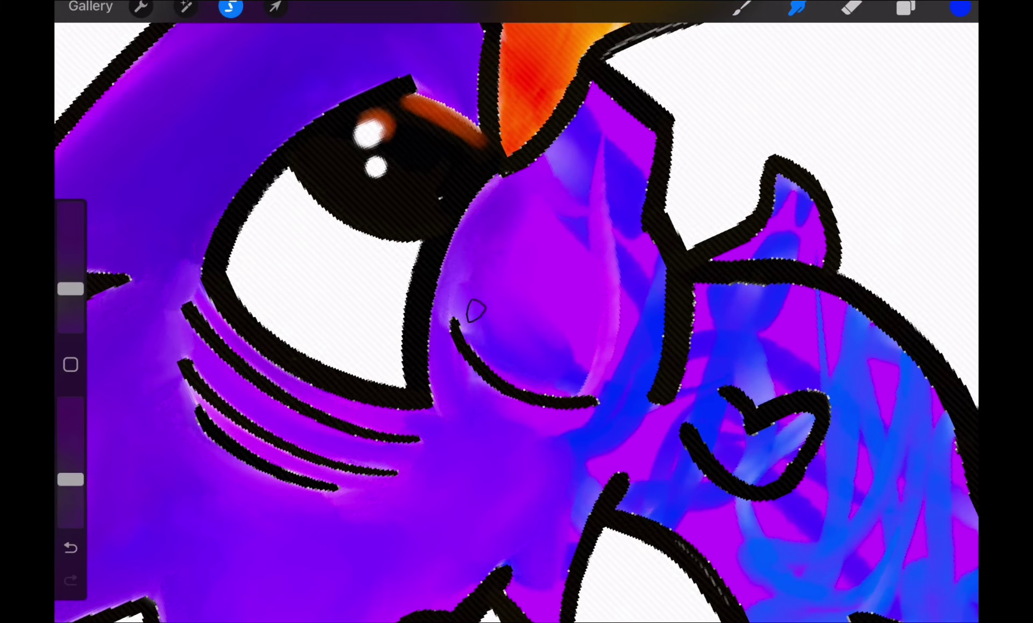
{"action": "mouse_move", "coordinate": [472, 266]}
{"action": "left_mouse_down"}
{"action": "mouse_move", "coordinate": [560, 350]}
{"action": "mouse_move", "coordinate": [549, 387]}
{"action": "left_mouse_up"}
{"action": "left_click_drag", "start_coordinate": [497, 209], "coordinate": [565, 212]}
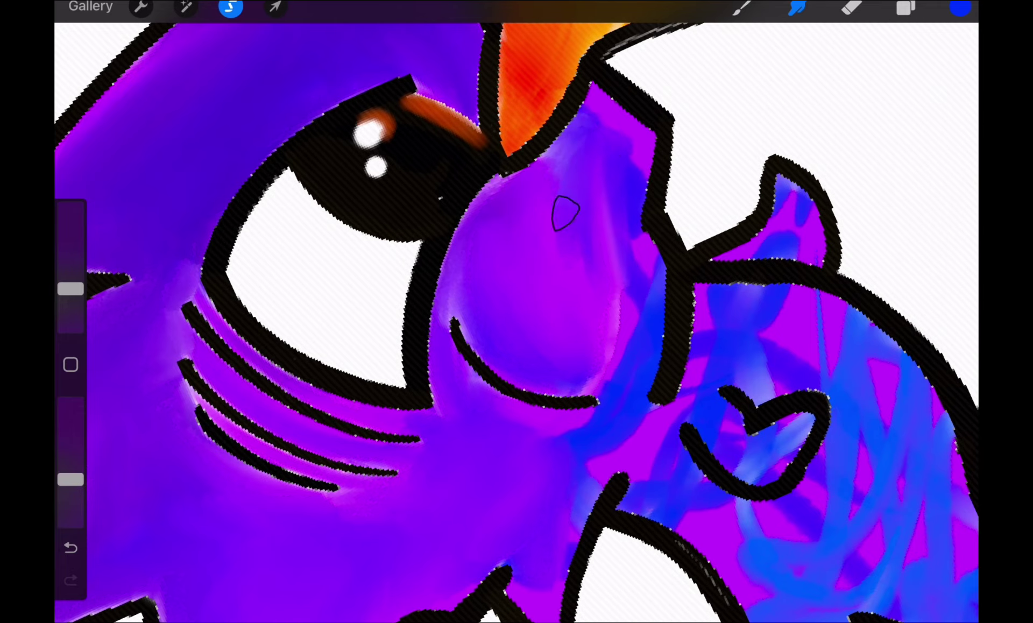
{"action": "left_click_drag", "start_coordinate": [597, 121], "coordinate": [535, 191]}
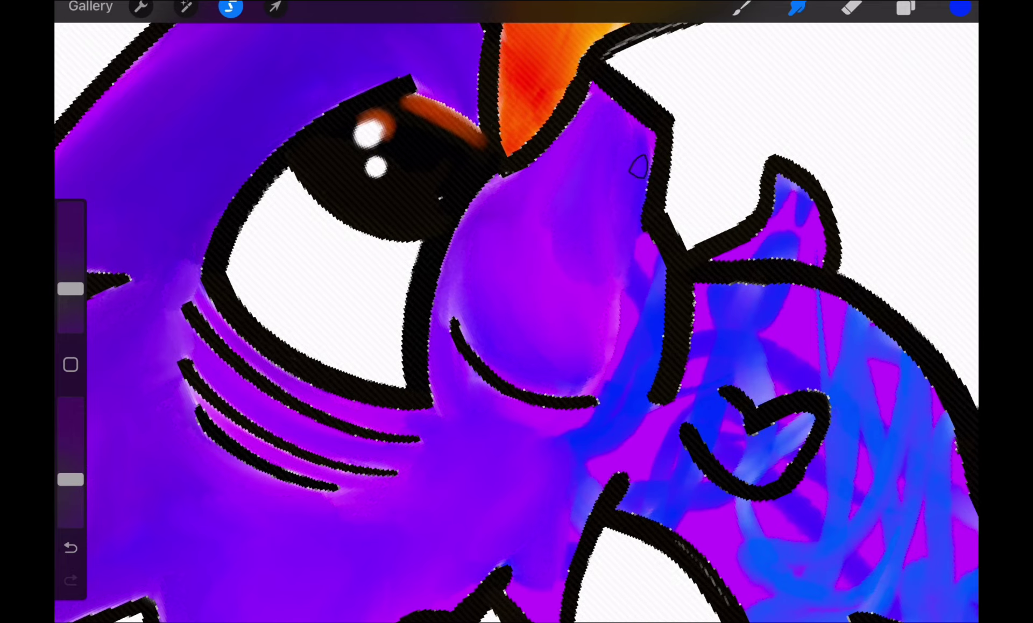
{"action": "mouse_move", "coordinate": [637, 167]}
{"action": "left_mouse_down"}
{"action": "mouse_move", "coordinate": [629, 315]}
{"action": "mouse_move", "coordinate": [573, 202]}
{"action": "left_mouse_up"}
{"action": "mouse_move", "coordinate": [613, 339]}
{"action": "left_mouse_down"}
{"action": "mouse_move", "coordinate": [589, 376]}
{"action": "mouse_move", "coordinate": [561, 372]}
{"action": "left_mouse_up"}
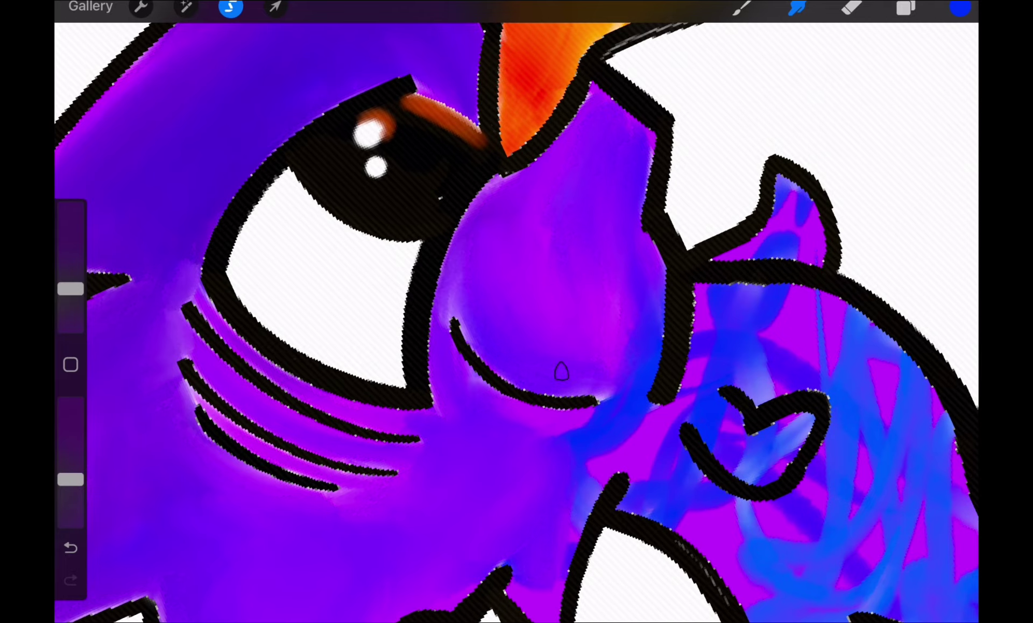
{"action": "scroll", "coordinate": [561, 371], "scroll_direction": "down", "scroll_amount": 5}
{"action": "scroll", "coordinate": [516, 323], "scroll_direction": "up", "scroll_amount": 5}
{"action": "scroll", "coordinate": [517, 323], "scroll_direction": "up", "scroll_amount": 3}
{"action": "scroll", "coordinate": [517, 322], "scroll_direction": "down", "scroll_amount": 5}
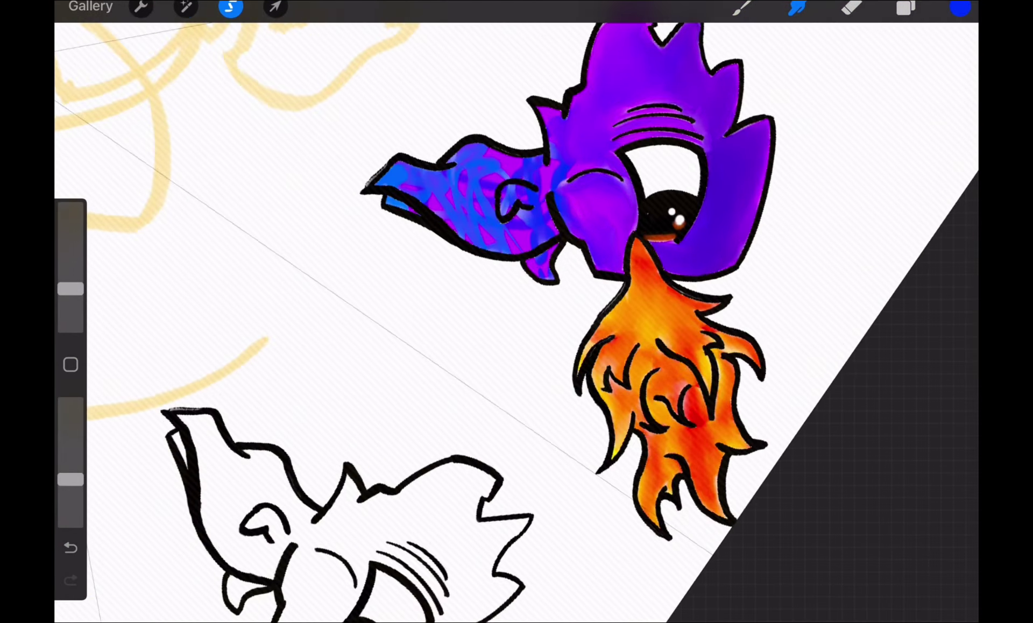
{"action": "scroll", "coordinate": [565, 210], "scroll_direction": "up", "scroll_amount": 5}
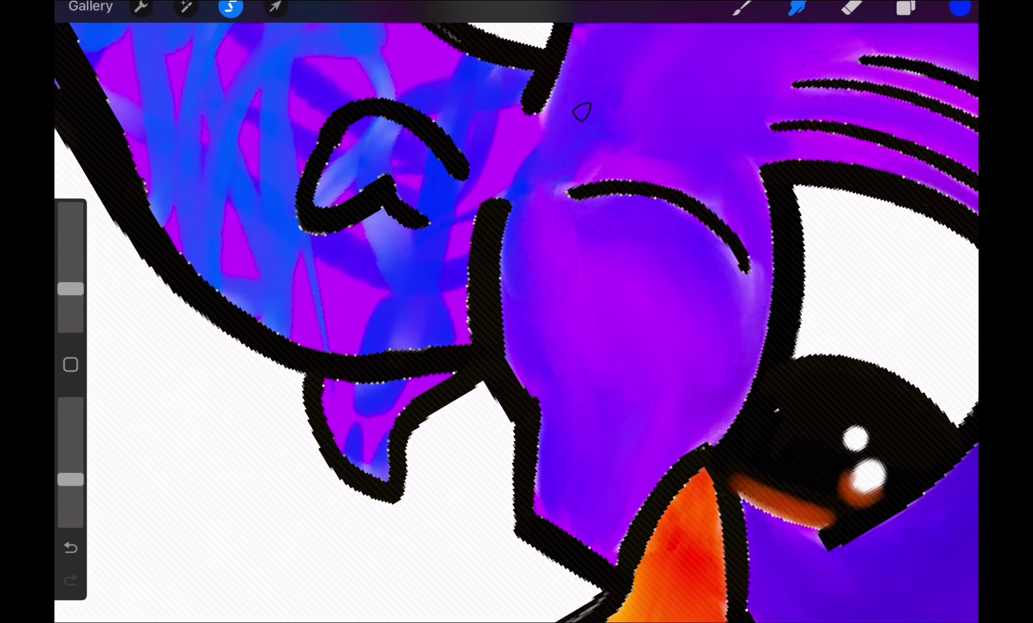
{"action": "scroll", "coordinate": [549, 178], "scroll_direction": "down", "scroll_amount": 5}
{"action": "scroll", "coordinate": [517, 323], "scroll_direction": "down", "scroll_amount": 3}
{"action": "scroll", "coordinate": [517, 323], "scroll_direction": "up", "scroll_amount": 3}
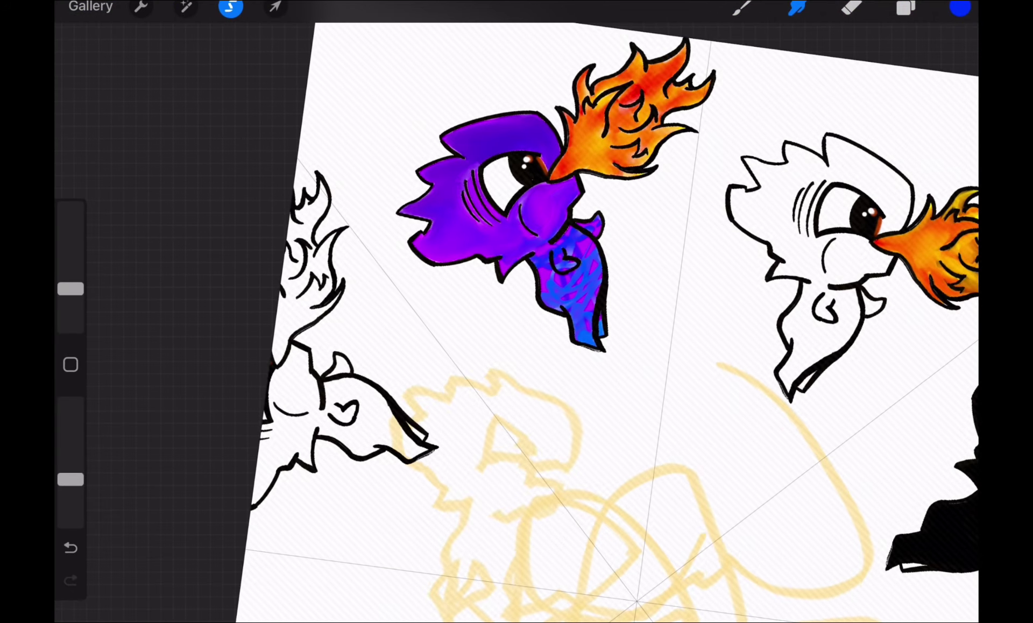
{"action": "scroll", "coordinate": [557, 266], "scroll_direction": "up", "scroll_amount": 5}
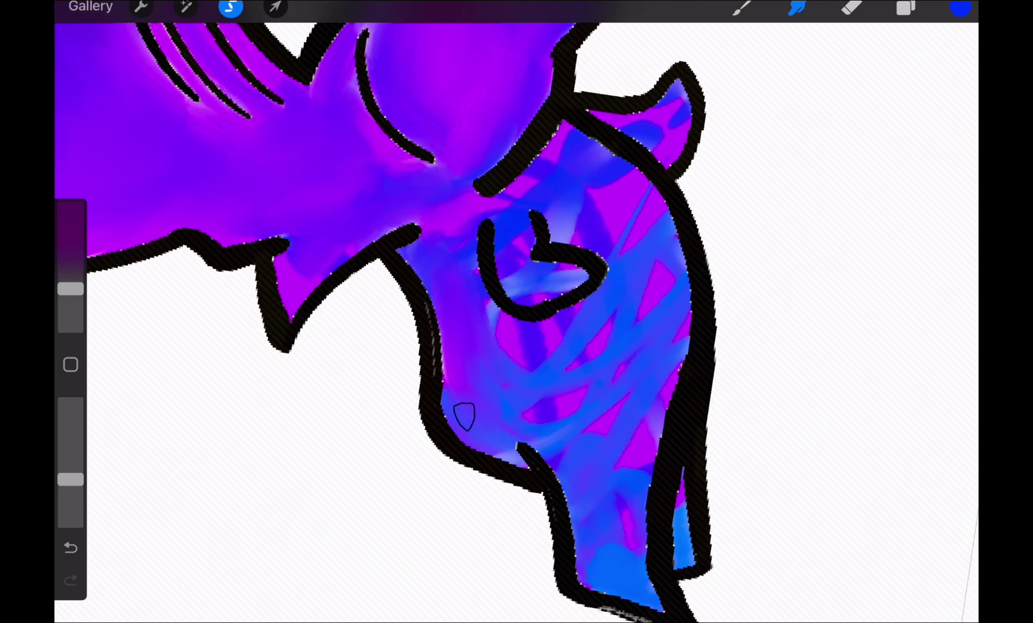
Step: Smudge the magenta and blue streaks across the chest into smooth purple
{"action": "left_click_drag", "start_coordinate": [472, 384], "coordinate": [524, 409]}
{"action": "left_click_drag", "start_coordinate": [610, 555], "coordinate": [616, 481]}
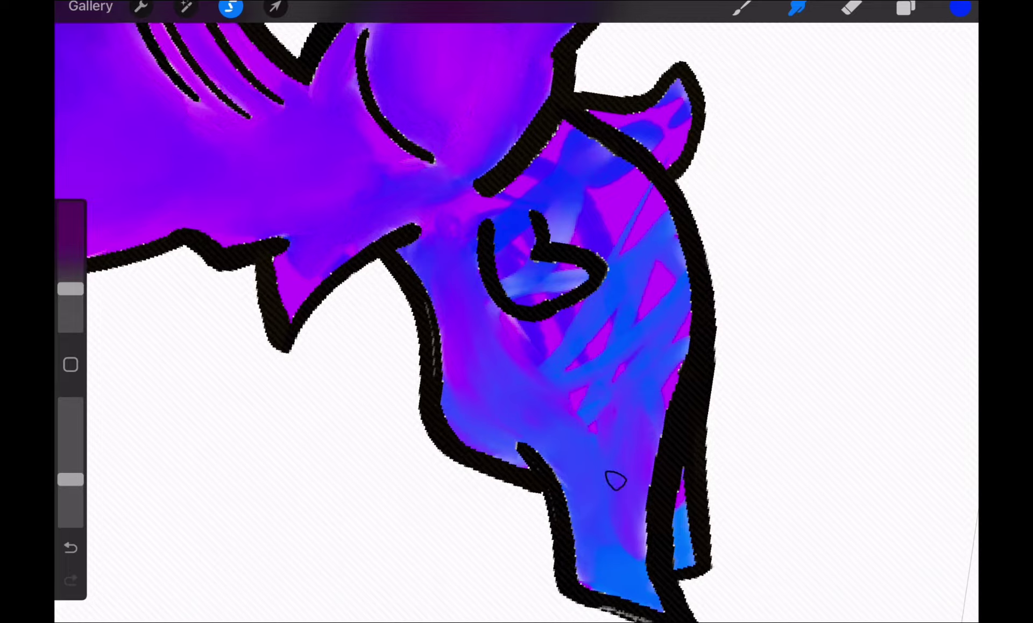
{"action": "mouse_move", "coordinate": [443, 275]}
{"action": "left_mouse_down"}
{"action": "mouse_move", "coordinate": [565, 400]}
{"action": "mouse_move", "coordinate": [574, 509]}
{"action": "left_mouse_up"}
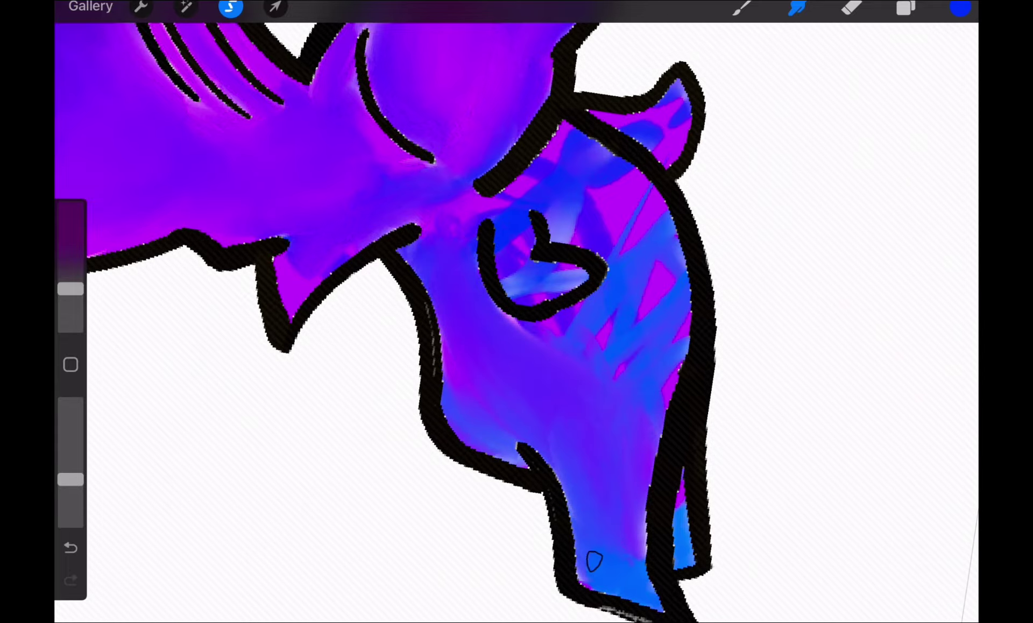
{"action": "mouse_move", "coordinate": [593, 561]}
{"action": "left_mouse_down"}
{"action": "mouse_move", "coordinate": [637, 385]}
{"action": "mouse_move", "coordinate": [657, 484]}
{"action": "left_mouse_up"}
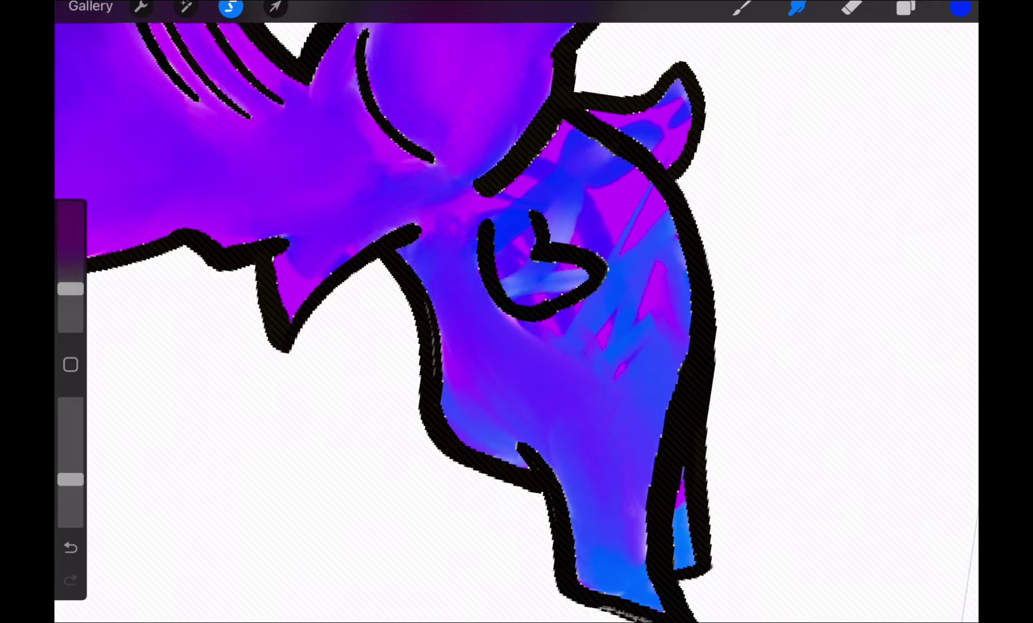
{"action": "left_click_drag", "start_coordinate": [654, 234], "coordinate": [681, 323]}
{"action": "left_click_drag", "start_coordinate": [678, 218], "coordinate": [657, 355]}
{"action": "left_click_drag", "start_coordinate": [609, 259], "coordinate": [629, 380]}
{"action": "left_click_drag", "start_coordinate": [606, 290], "coordinate": [673, 387]}
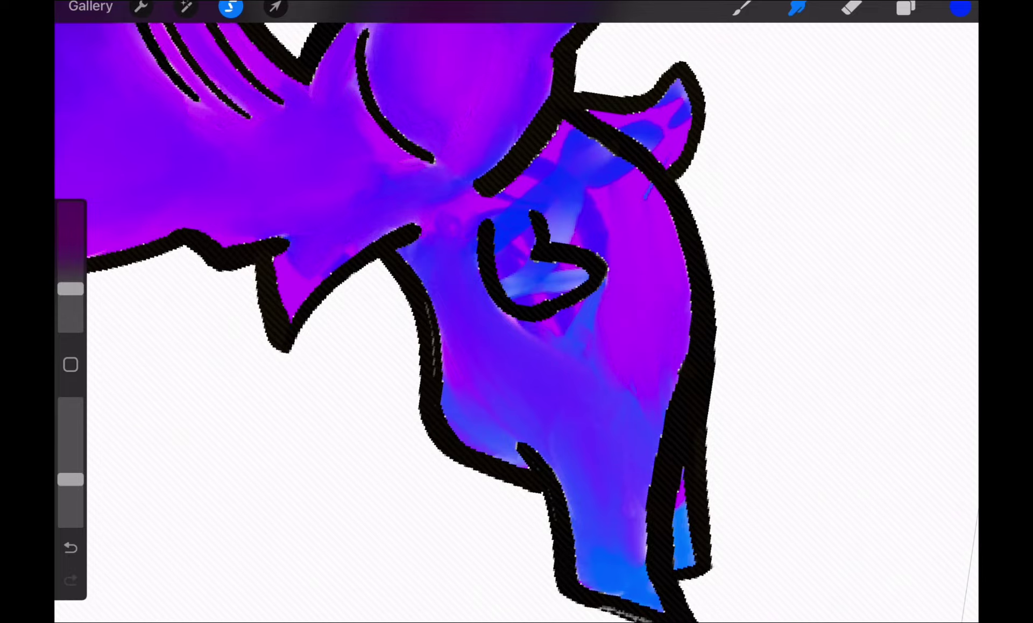
{"action": "mouse_move", "coordinate": [617, 165]}
{"action": "left_mouse_down"}
{"action": "mouse_move", "coordinate": [639, 227]}
{"action": "mouse_move", "coordinate": [613, 319]}
{"action": "left_mouse_up"}
{"action": "left_click_drag", "start_coordinate": [568, 209], "coordinate": [609, 323]}
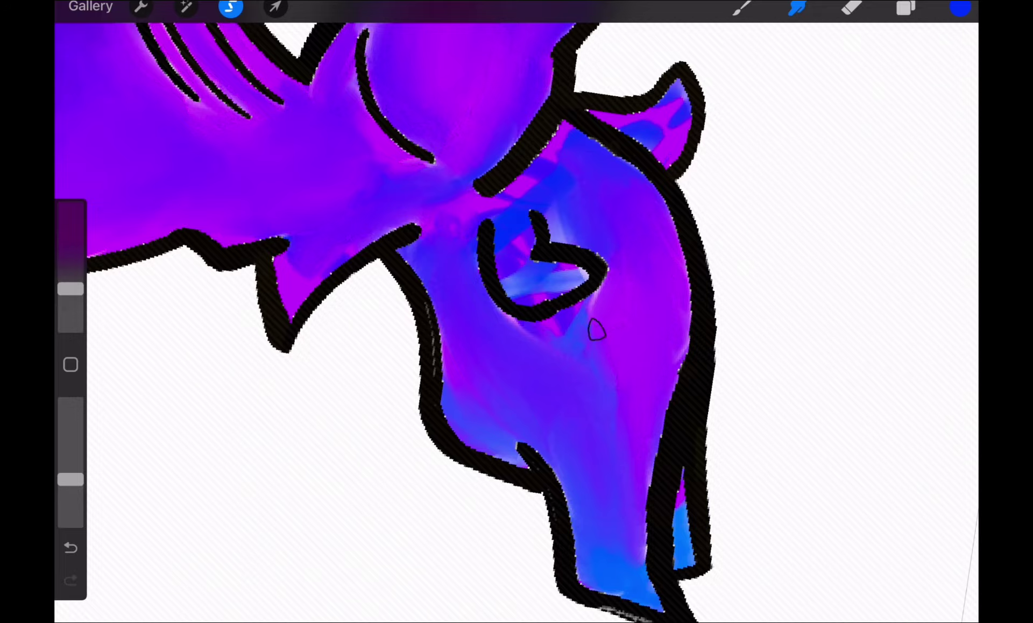
{"action": "scroll", "coordinate": [595, 330], "scroll_direction": "down", "scroll_amount": 5}
{"action": "scroll", "coordinate": [565, 364], "scroll_direction": "up", "scroll_amount": 8}
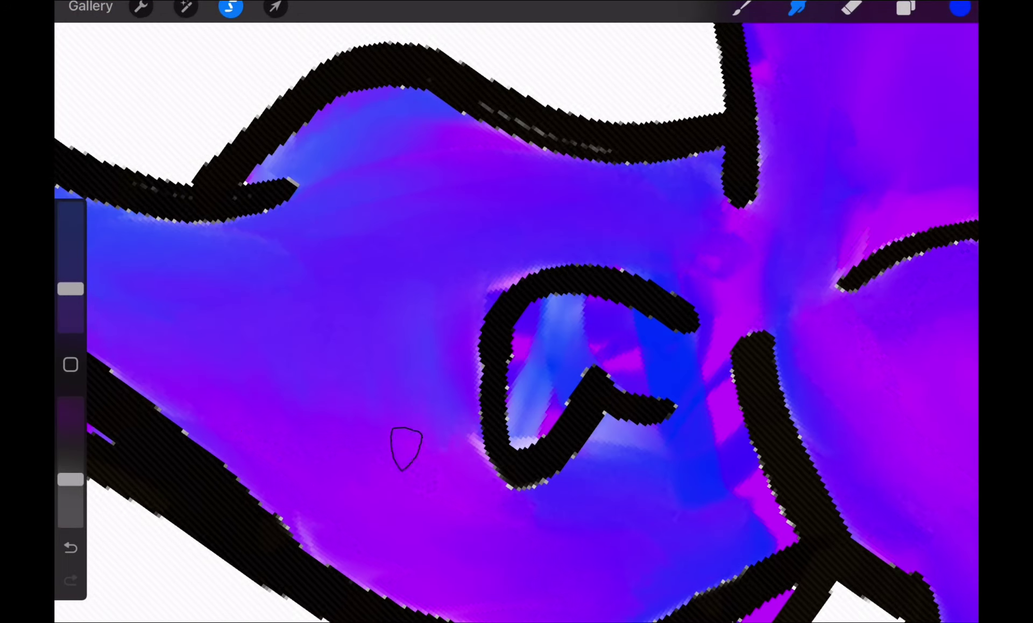
Step: Smudge the purple around the outline, inside the heart shape and the small fin
{"action": "mouse_move", "coordinate": [475, 452]}
{"action": "left_mouse_down"}
{"action": "mouse_move", "coordinate": [535, 502]}
{"action": "mouse_move", "coordinate": [581, 512]}
{"action": "mouse_move", "coordinate": [499, 523]}
{"action": "left_mouse_up"}
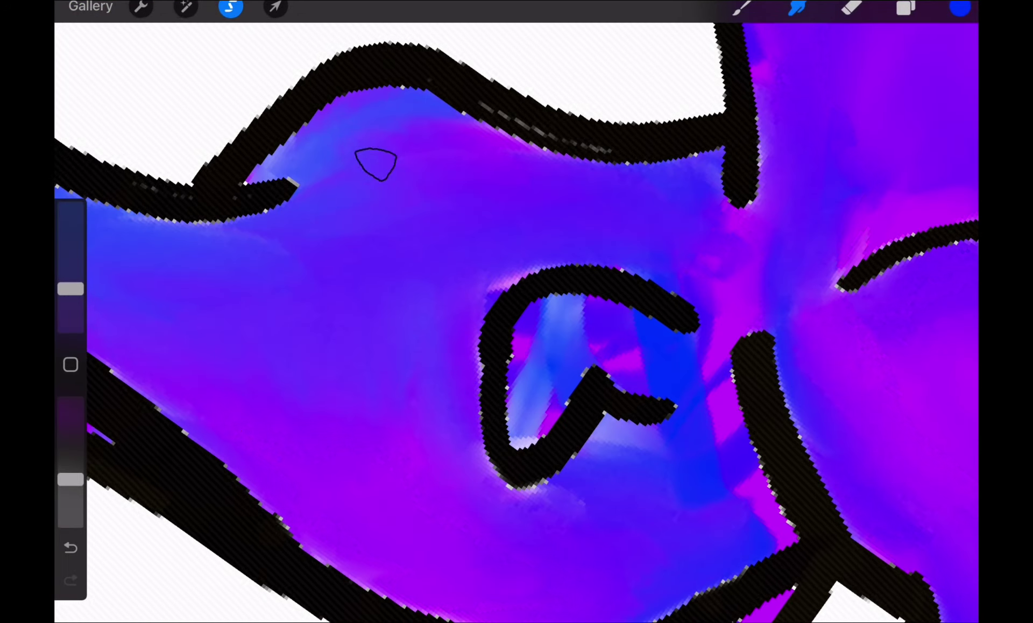
{"action": "mouse_move", "coordinate": [492, 279]}
{"action": "left_mouse_down"}
{"action": "mouse_move", "coordinate": [622, 231]}
{"action": "mouse_move", "coordinate": [484, 283]}
{"action": "left_mouse_up"}
{"action": "left_click_drag", "start_coordinate": [718, 363], "coordinate": [757, 508]}
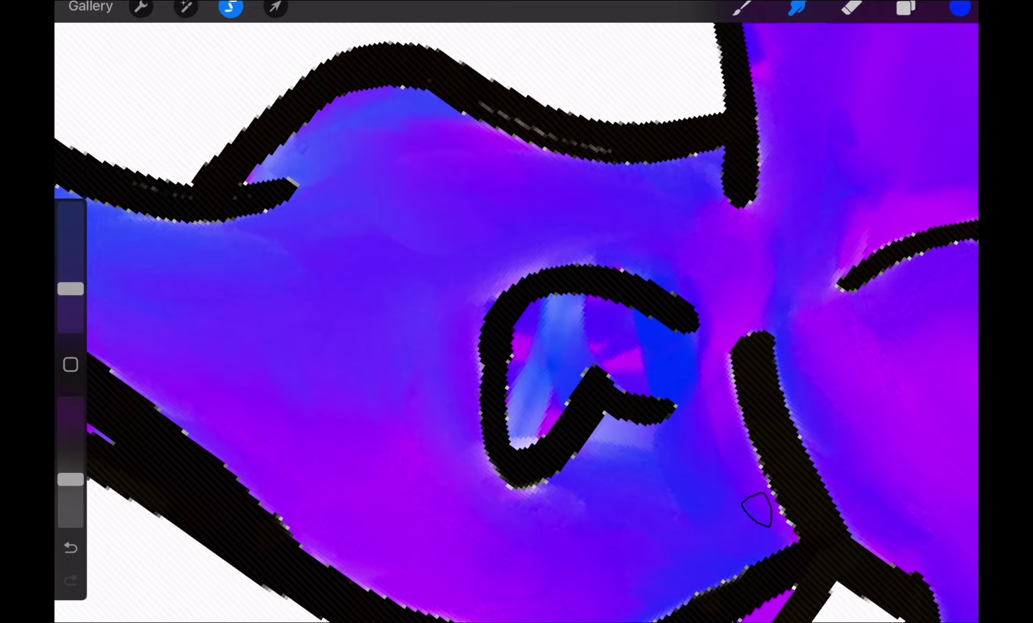
{"action": "mouse_move", "coordinate": [662, 355]}
{"action": "left_mouse_down"}
{"action": "mouse_move", "coordinate": [576, 316]}
{"action": "mouse_move", "coordinate": [530, 413]}
{"action": "mouse_move", "coordinate": [622, 340]}
{"action": "left_mouse_up"}
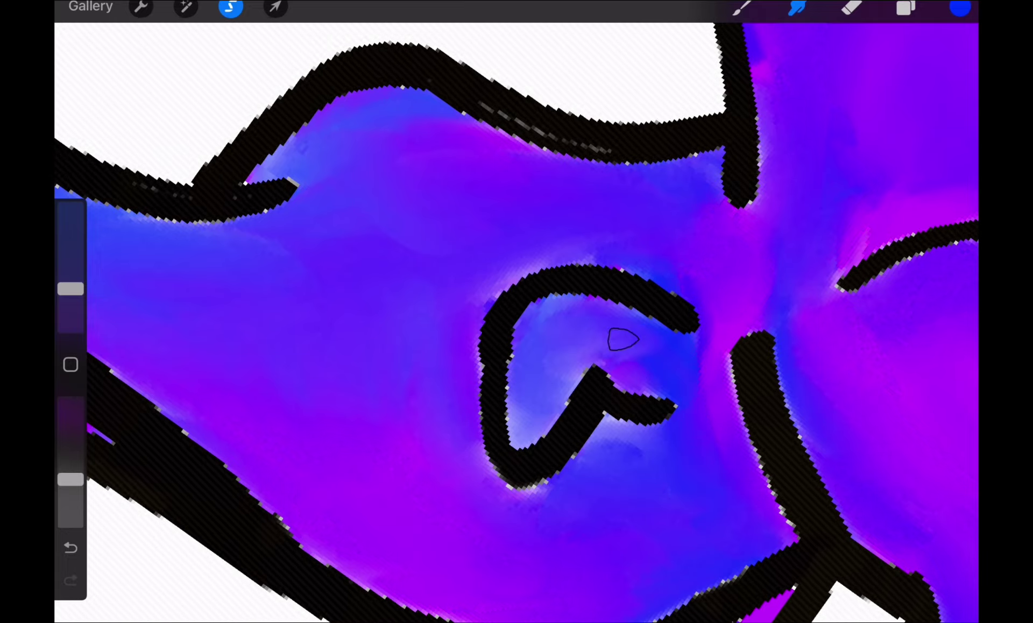
{"action": "scroll", "coordinate": [516, 323], "scroll_direction": "down", "scroll_amount": 5}
{"action": "scroll", "coordinate": [517, 323], "scroll_direction": "up", "scroll_amount": 5}
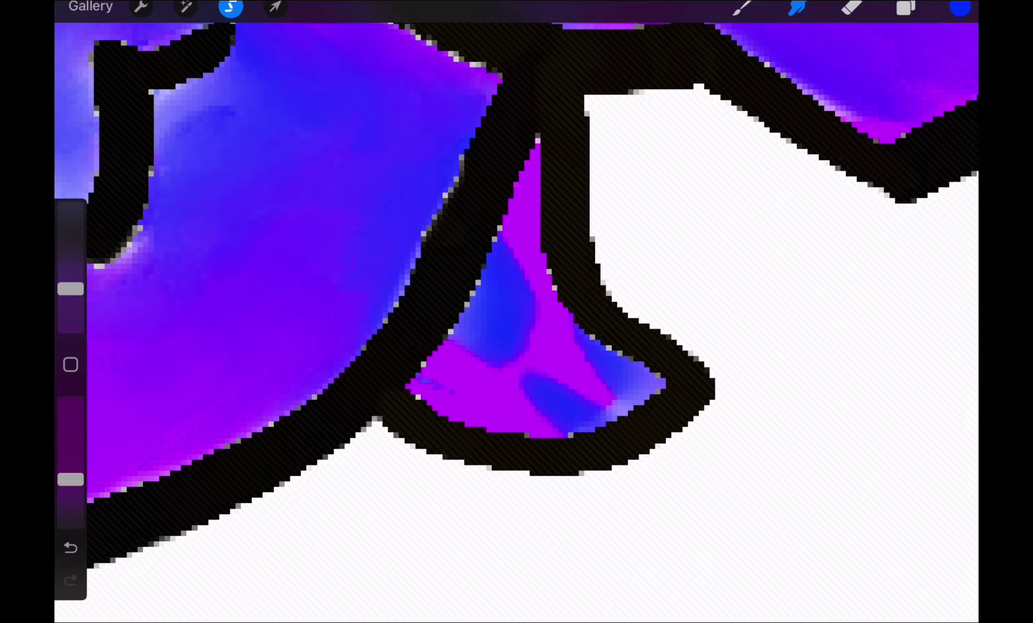
{"action": "mouse_move", "coordinate": [517, 178]}
{"action": "left_mouse_down"}
{"action": "mouse_move", "coordinate": [500, 355]}
{"action": "mouse_move", "coordinate": [554, 392]}
{"action": "mouse_move", "coordinate": [525, 318]}
{"action": "left_mouse_up"}
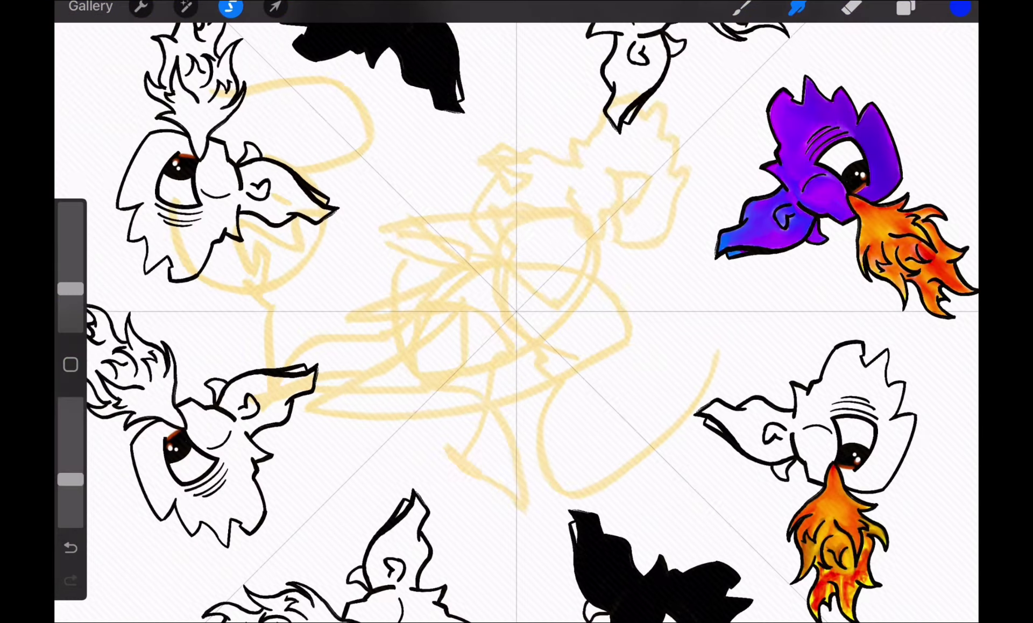
{"action": "scroll", "coordinate": [516, 323], "scroll_direction": "down", "scroll_amount": 3}
{"action": "scroll", "coordinate": [516, 323], "scroll_direction": "up", "scroll_amount": 5}
Step: Choose red as the paint colour
{"action": "left_click", "coordinate": [960, 7]}
{"action": "left_click", "coordinate": [872, 139]}
{"action": "left_click", "coordinate": [960, 7]}
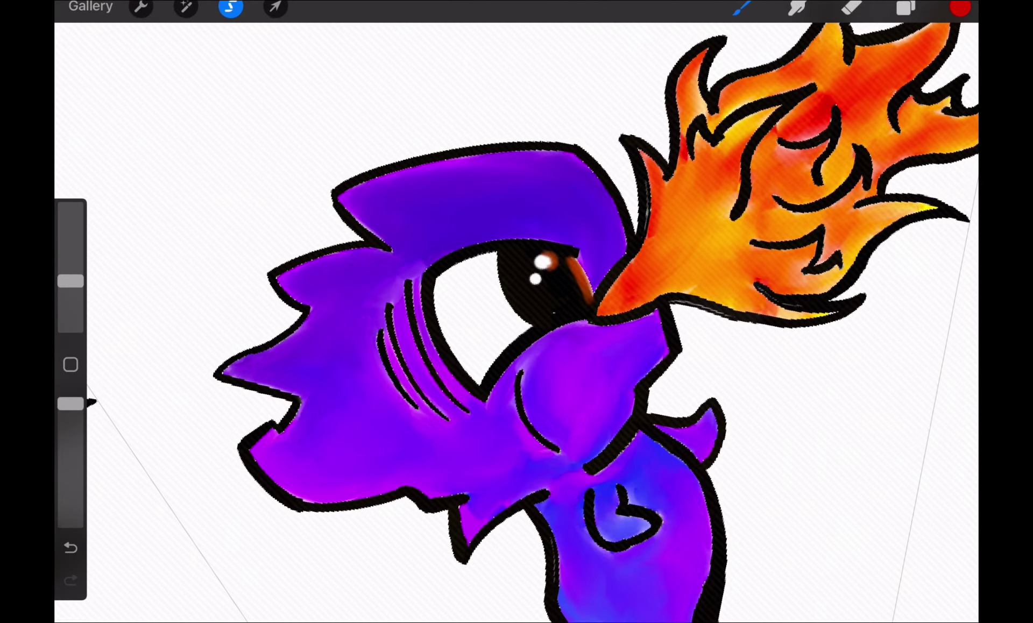
{"action": "scroll", "coordinate": [516, 322], "scroll_direction": "up", "scroll_amount": 3}
Step: Paint a lower-opacity red patch on the head where it meets the flame
{"action": "left_click_drag", "start_coordinate": [558, 161], "coordinate": [601, 230]}
{"action": "key", "text": "ctrl+z"}
{"action": "left_click_drag", "start_coordinate": [70, 403], "coordinate": [71, 440]}
{"action": "left_click_drag", "start_coordinate": [557, 161], "coordinate": [601, 225]}
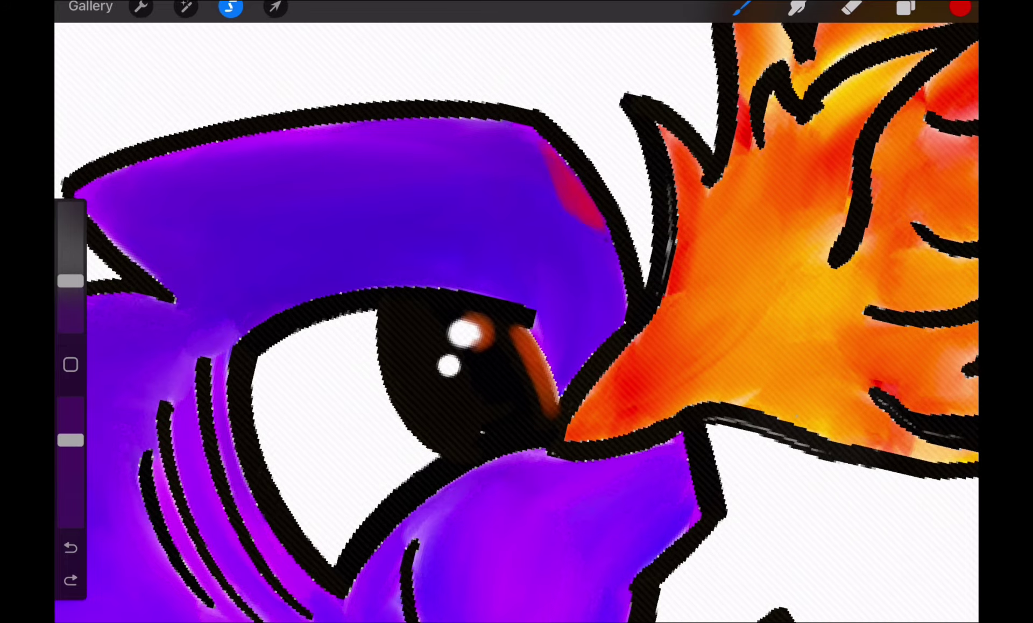
{"action": "scroll", "coordinate": [517, 323], "scroll_direction": "down", "scroll_amount": 3}
{"action": "scroll", "coordinate": [517, 323], "scroll_direction": "down", "scroll_amount": 3}
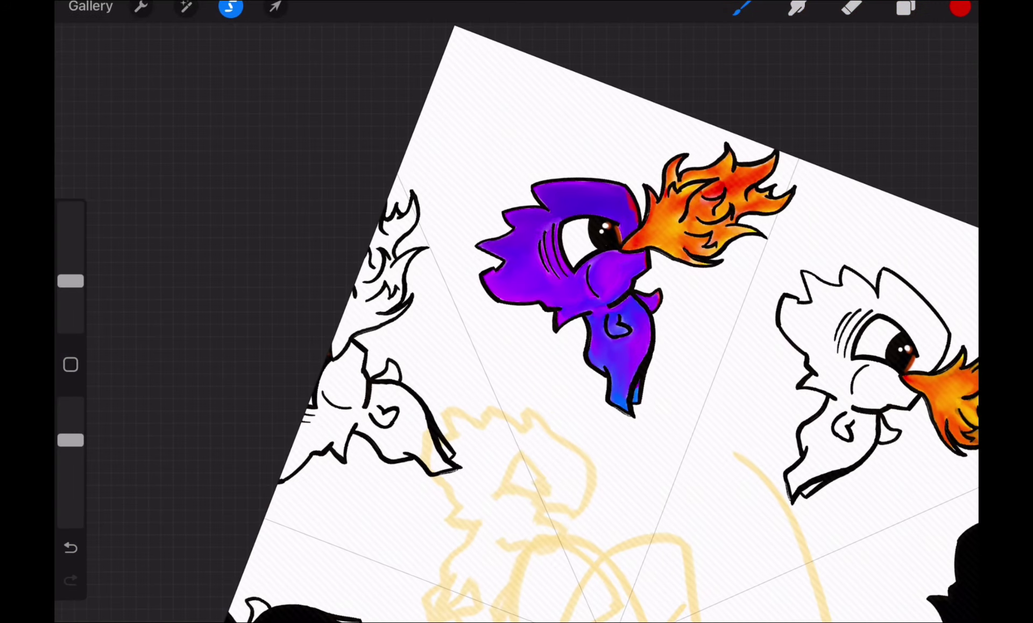
{"action": "scroll", "coordinate": [516, 323], "scroll_direction": "up", "scroll_amount": 3}
{"action": "scroll", "coordinate": [516, 323], "scroll_direction": "down", "scroll_amount": 3}
{"action": "scroll", "coordinate": [516, 322], "scroll_direction": "up", "scroll_amount": 3}
{"action": "scroll", "coordinate": [516, 323], "scroll_direction": "down", "scroll_amount": 5}
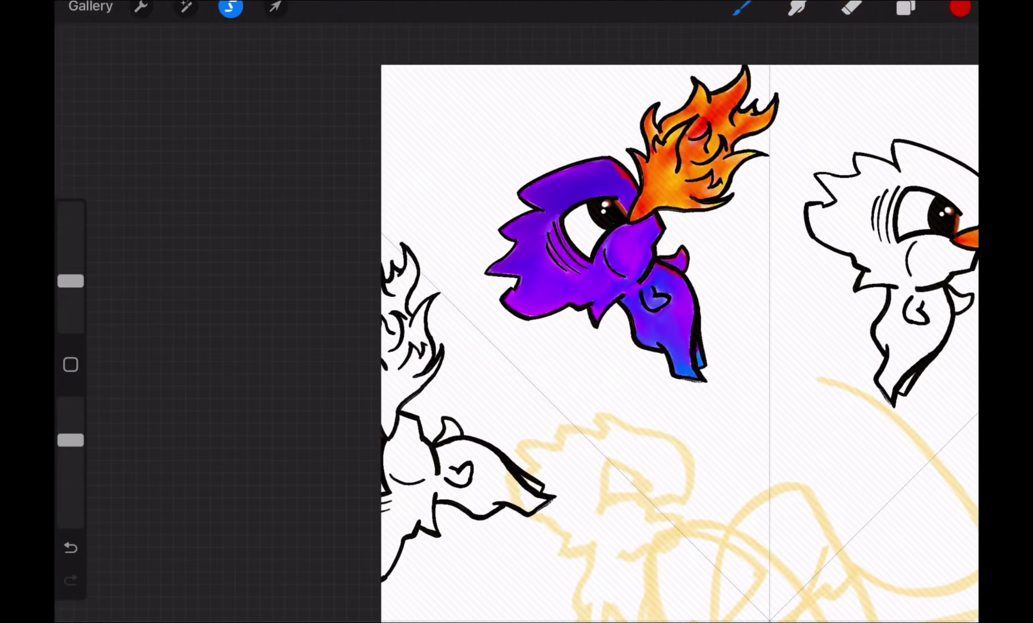
{"action": "scroll", "coordinate": [516, 323], "scroll_direction": "down", "scroll_amount": 5}
{"action": "scroll", "coordinate": [517, 322], "scroll_direction": "up", "scroll_amount": 5}
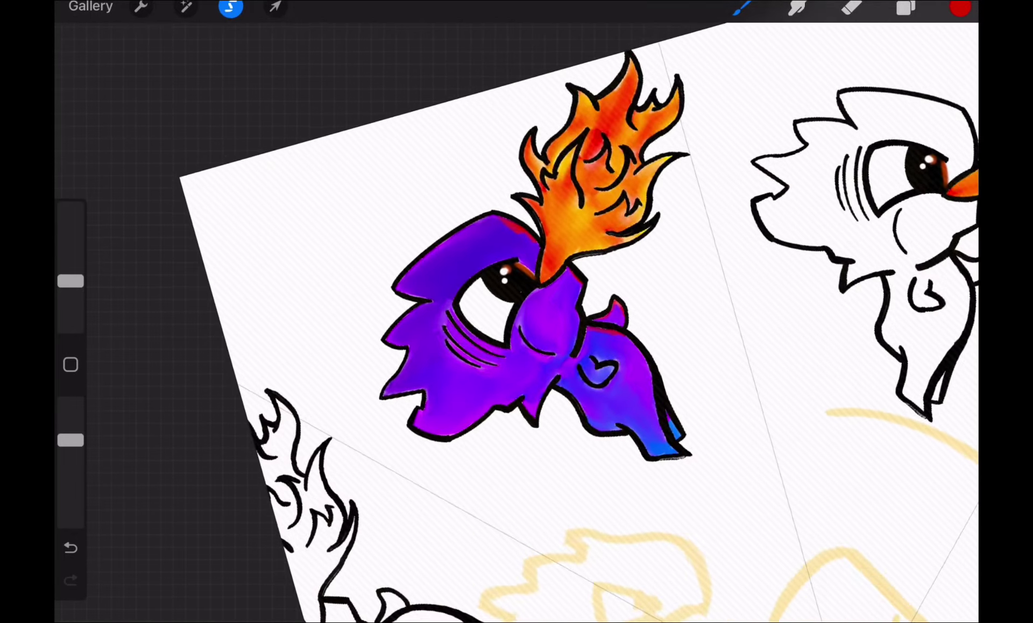
{"action": "scroll", "coordinate": [516, 322], "scroll_direction": "up", "scroll_amount": 2}
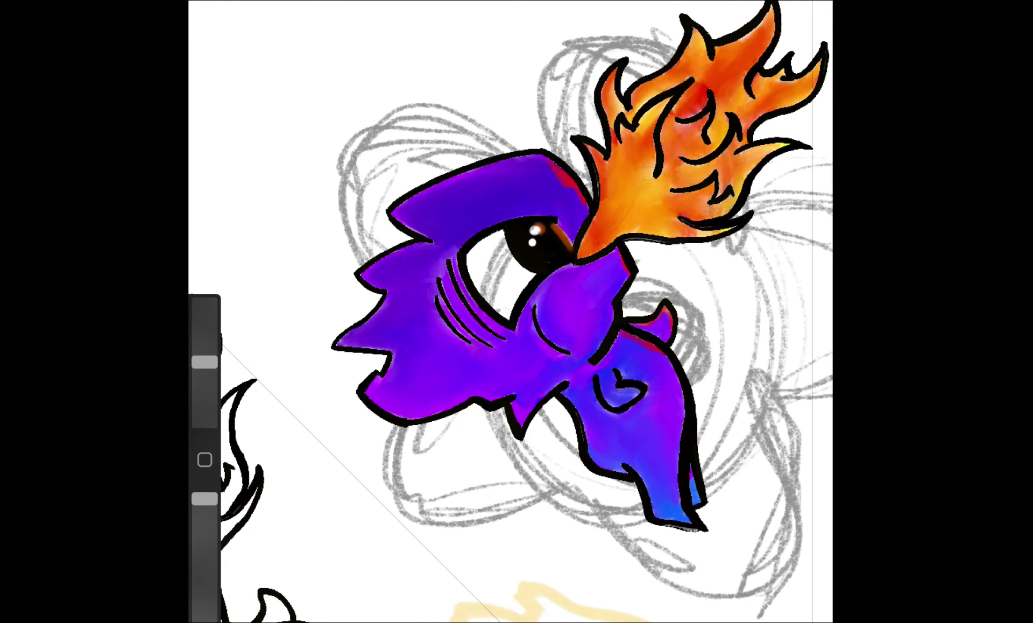